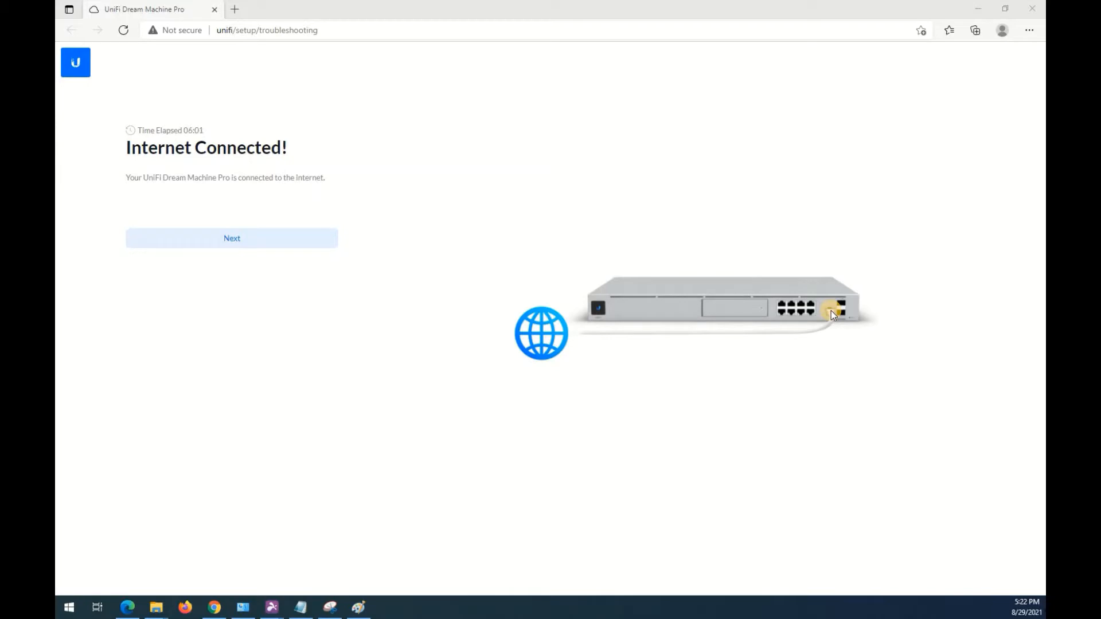
Name the Dream Machine Pro EMDC and agree to the Terms of Service and End User License Agreement.
click(240, 251)
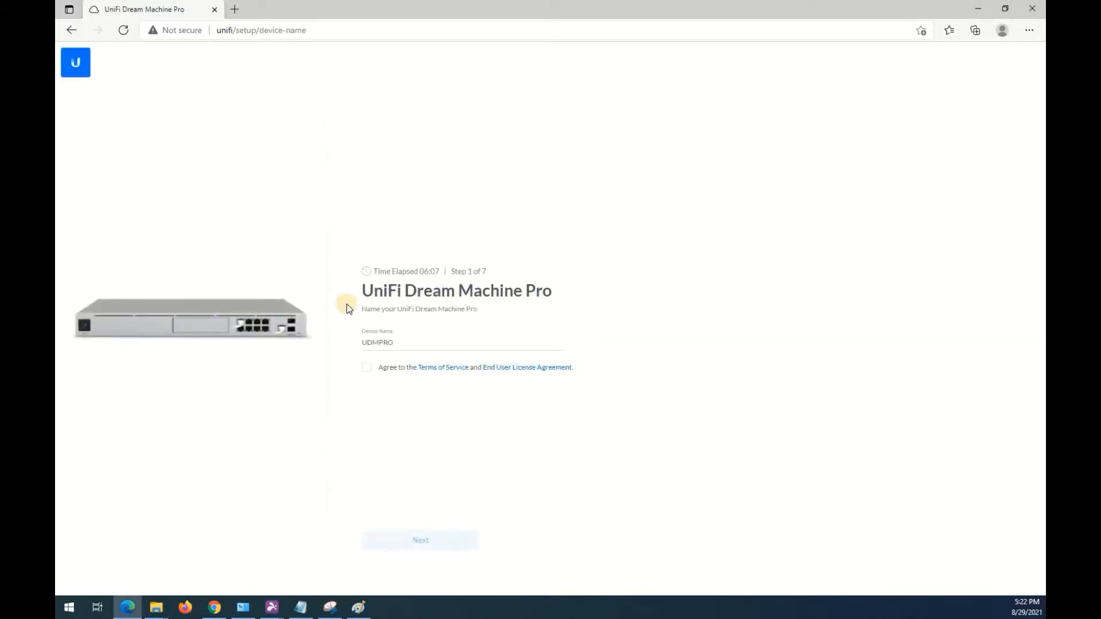
click(366, 368)
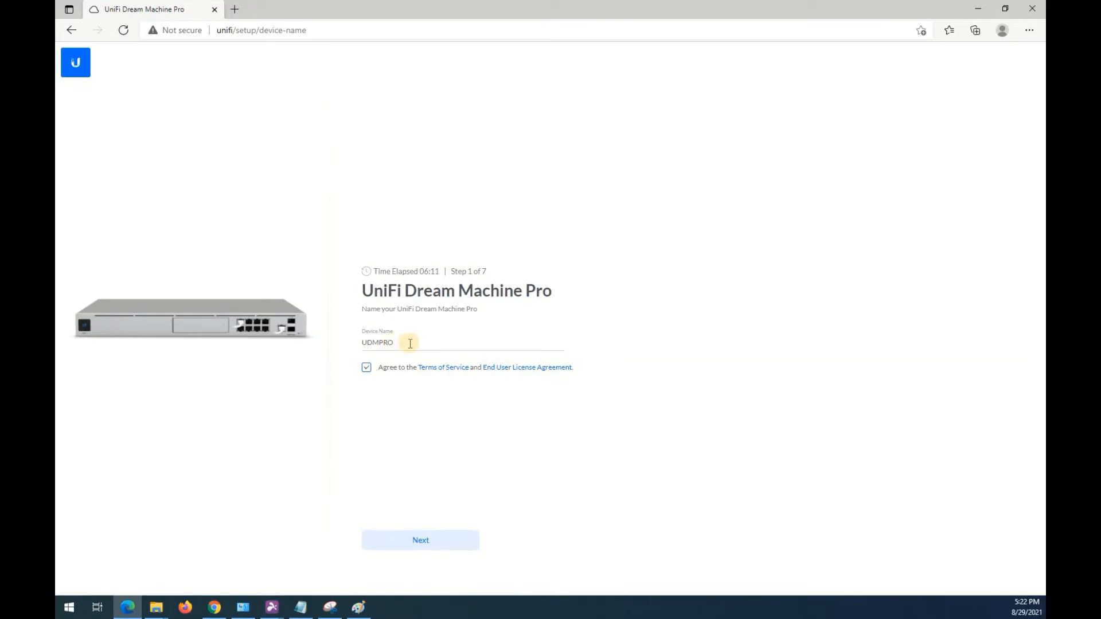
drag(410, 343, 367, 351)
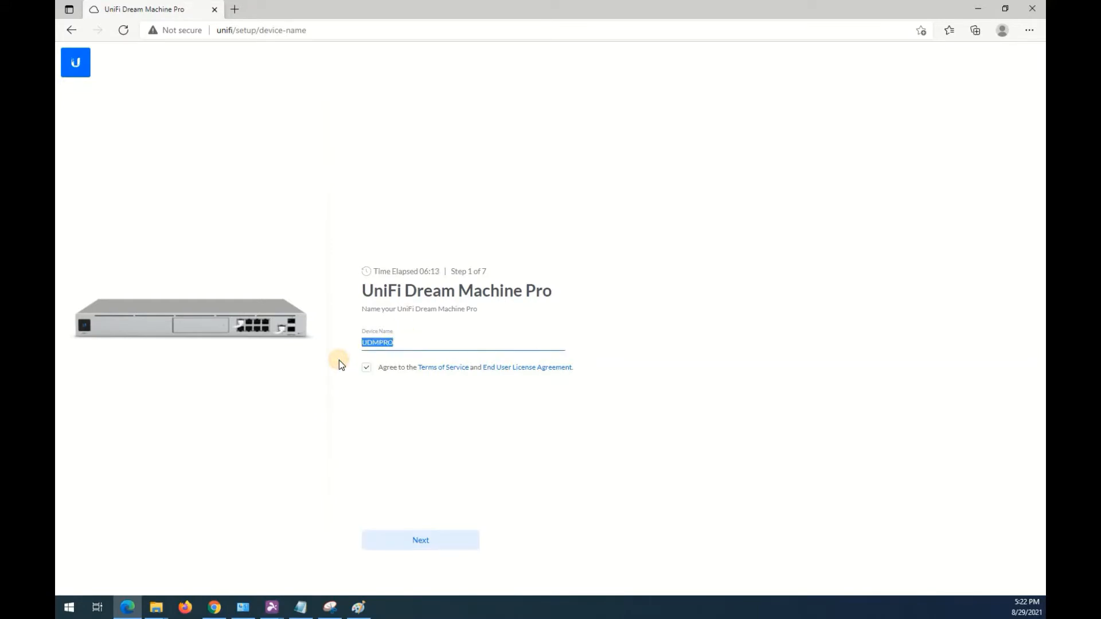
key(BackSpace)
text(EMDC)
click(441, 544)
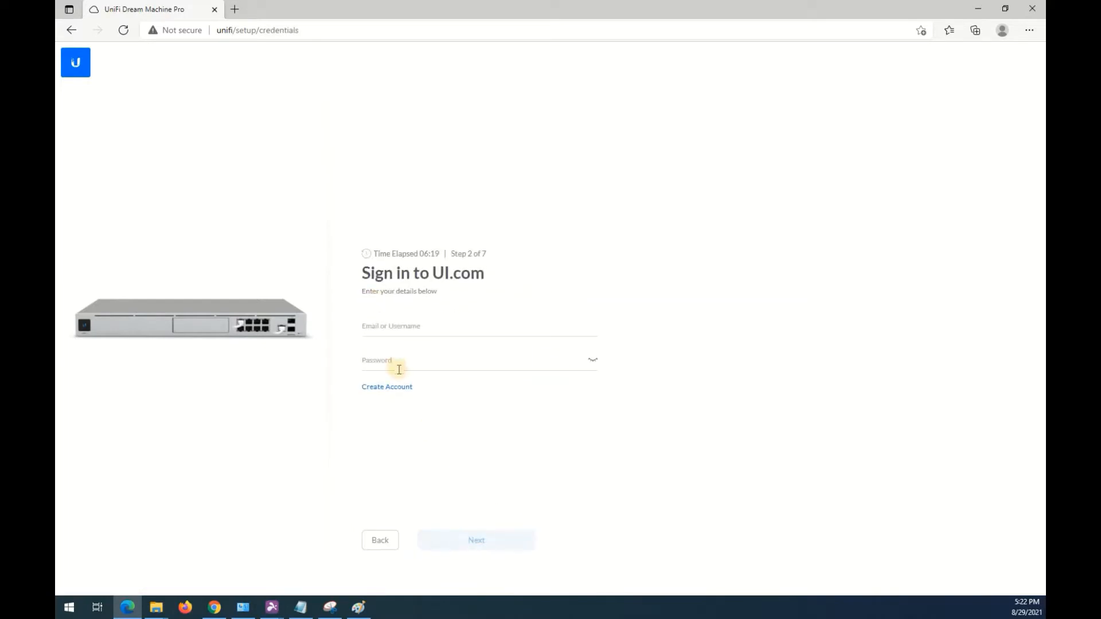
Sign in to UI.com with the account's username and password.
click(397, 340)
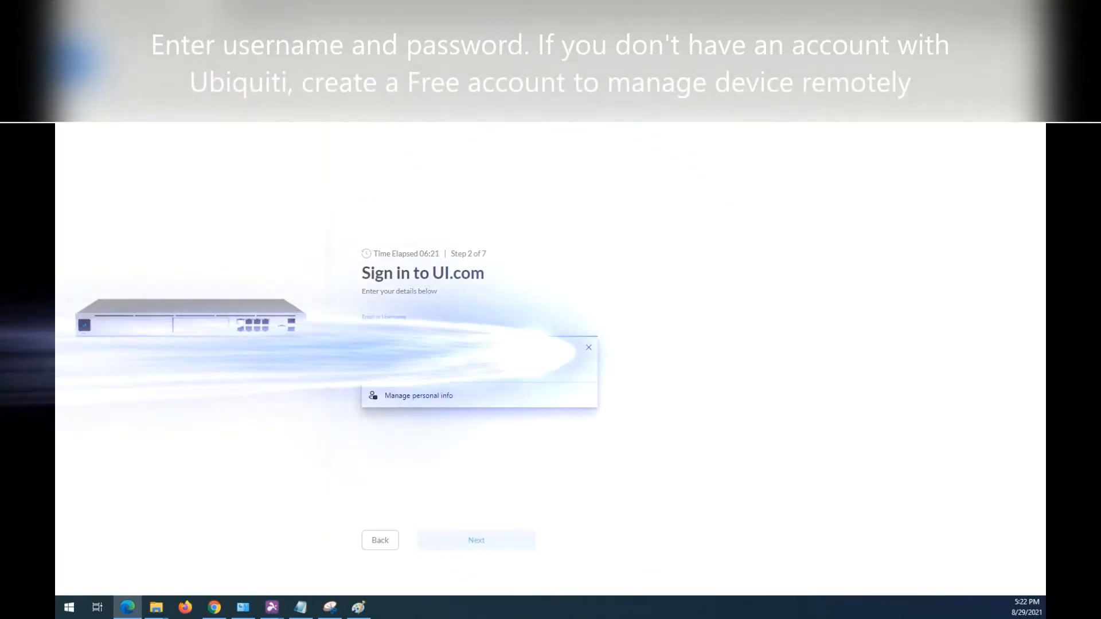
click(402, 349)
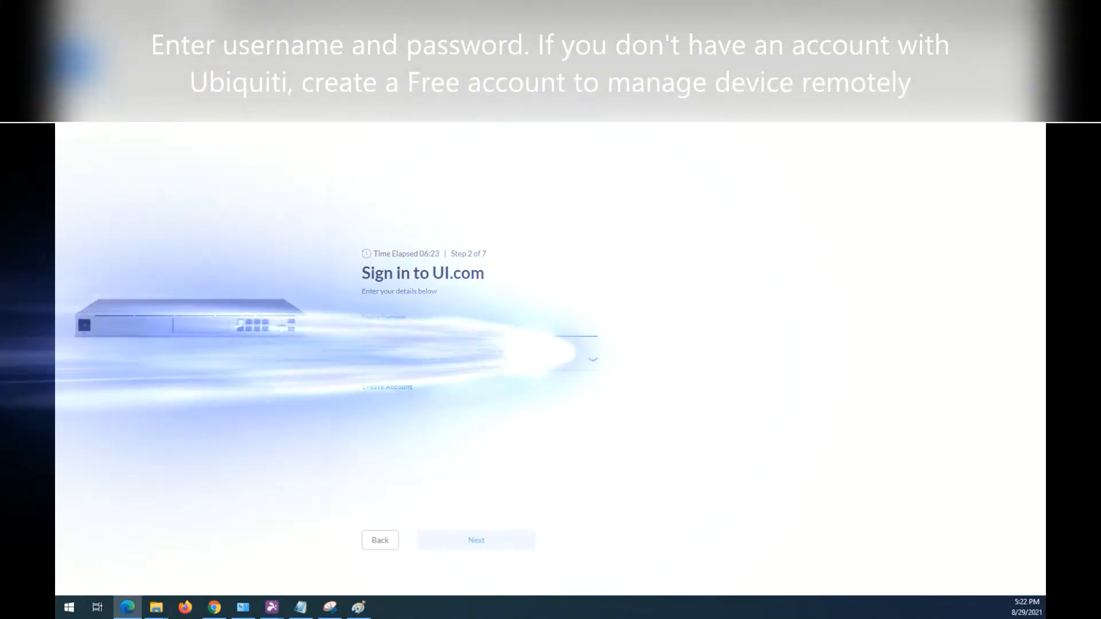
text(ngRe)
key(Tab)
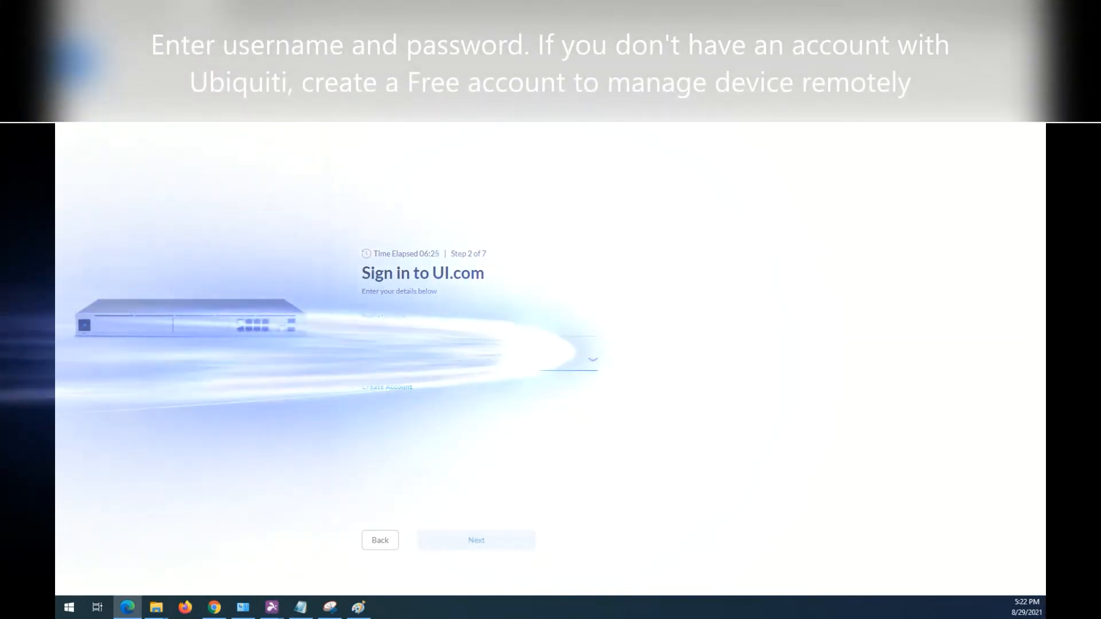
text(••••••••)
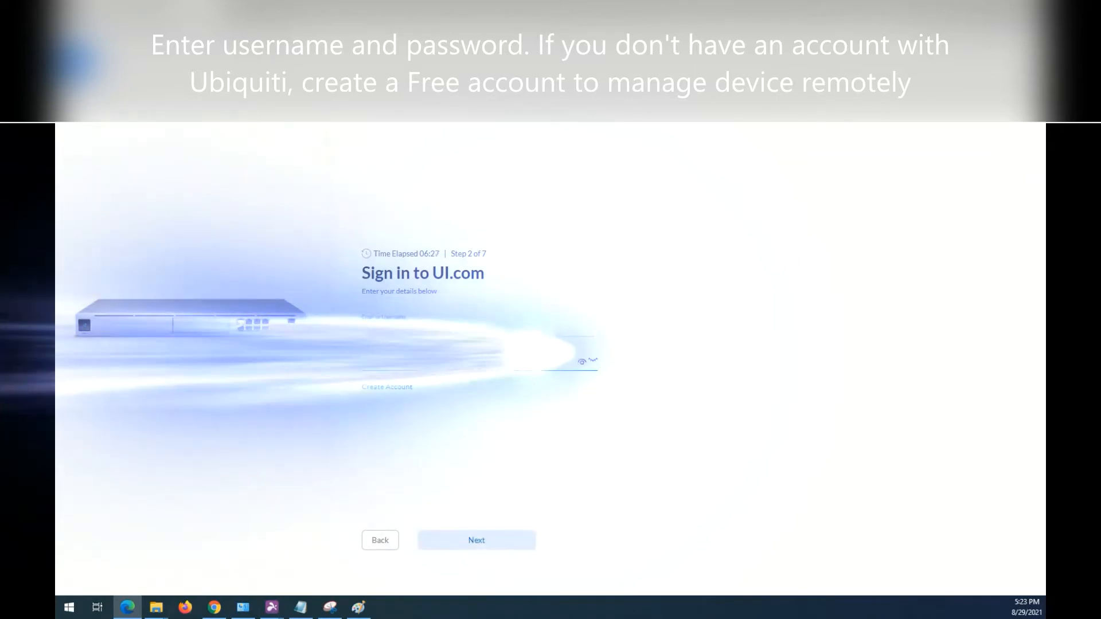
key(Return)
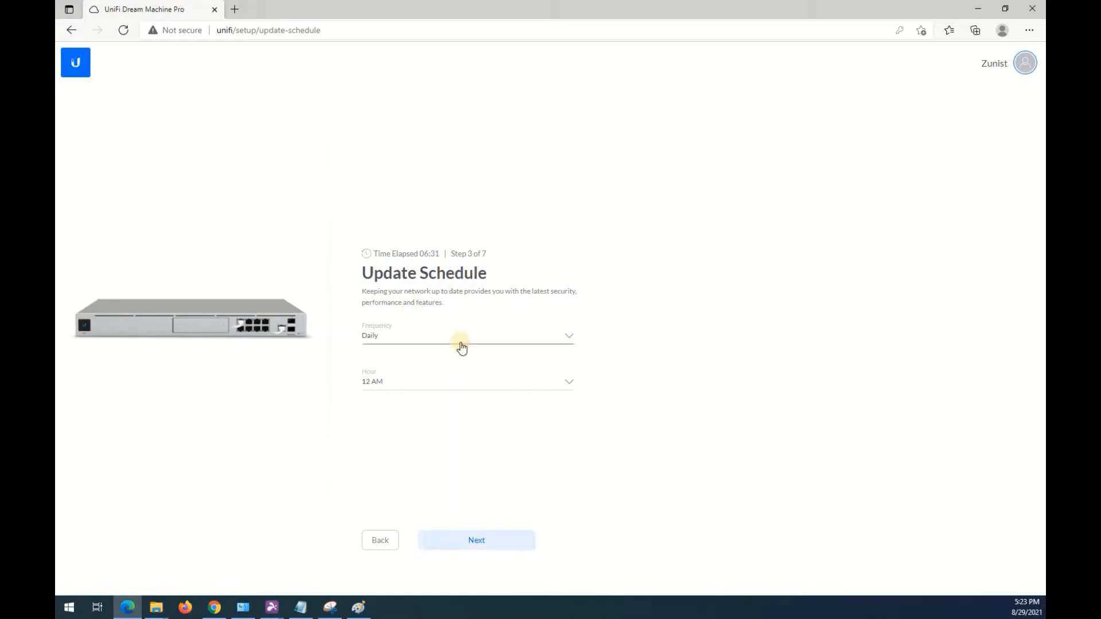
Complete the setup wizard, keeping the daily 12 AM update schedule, the default configuration options and the tested internet speeds.
click(488, 544)
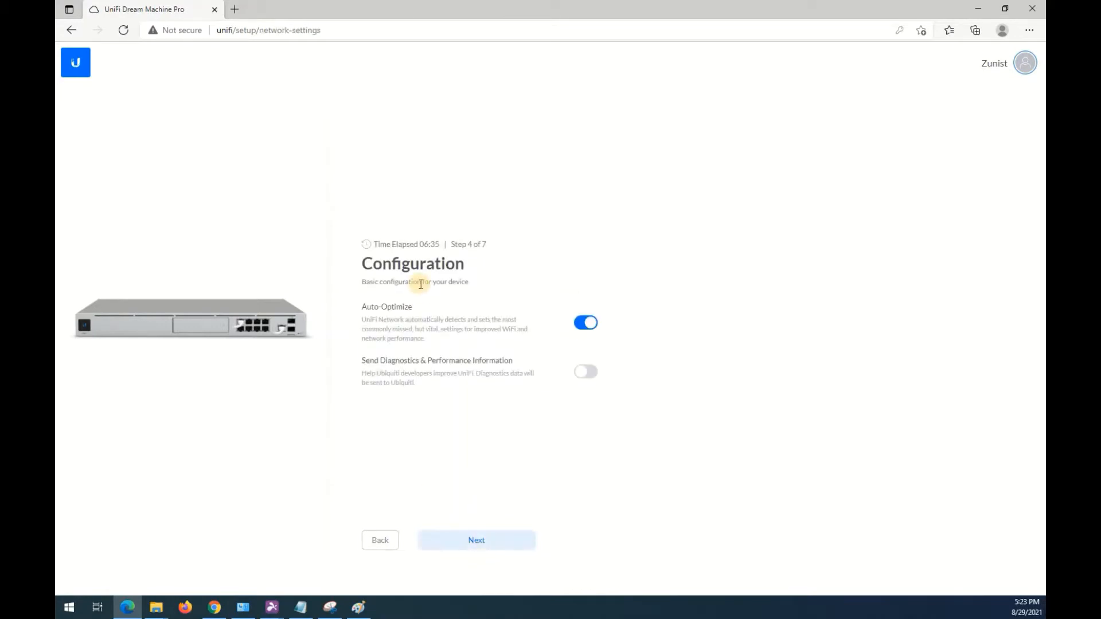
drag(373, 361, 468, 361)
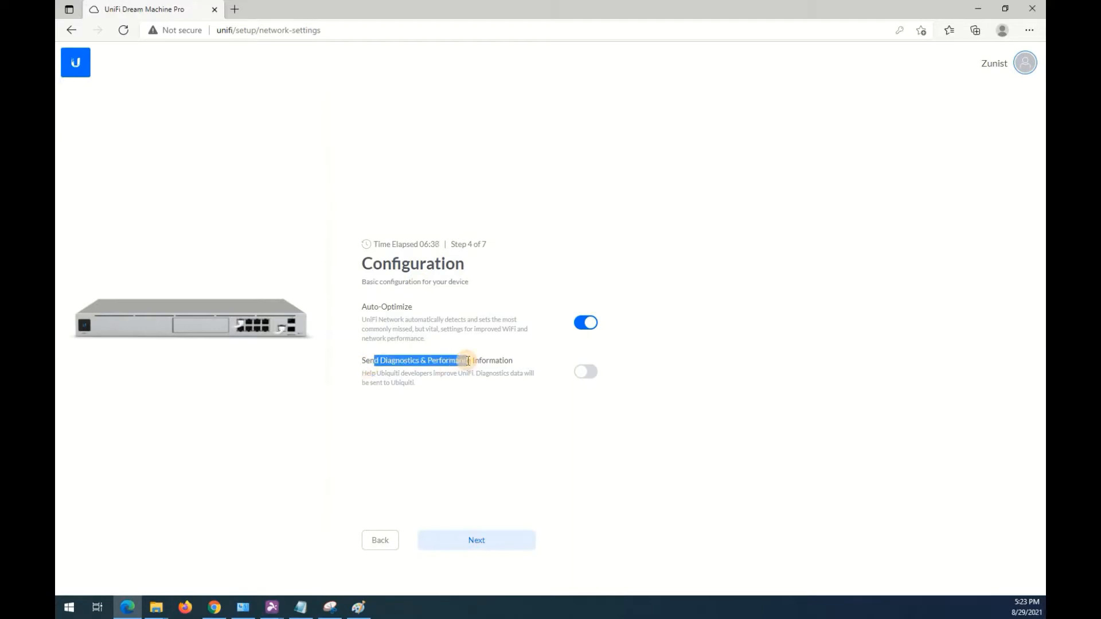
click(327, 304)
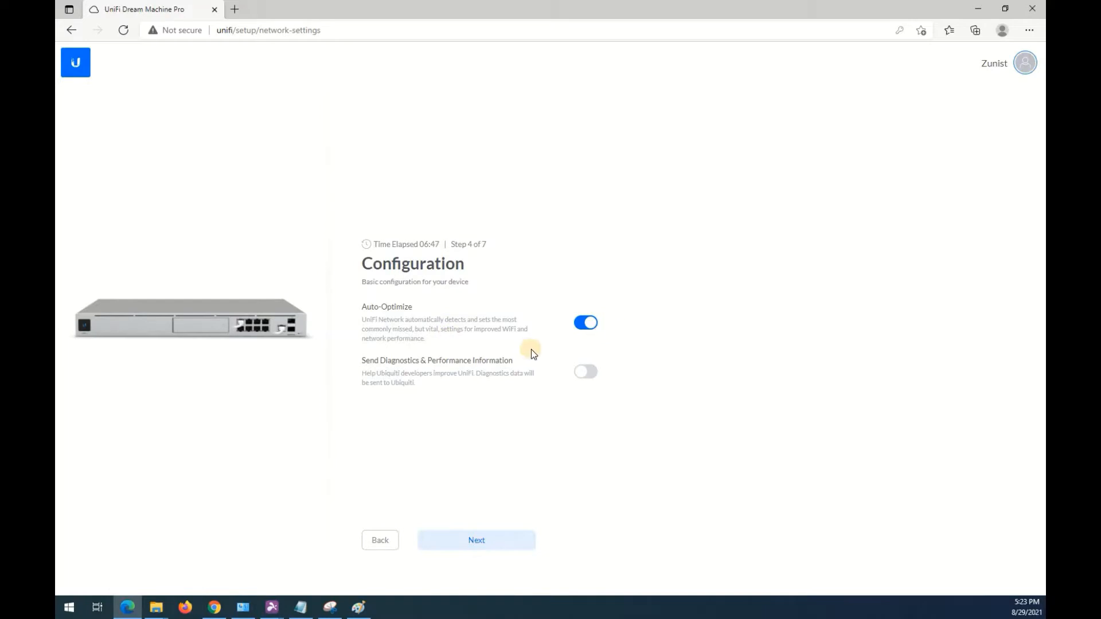
click(507, 540)
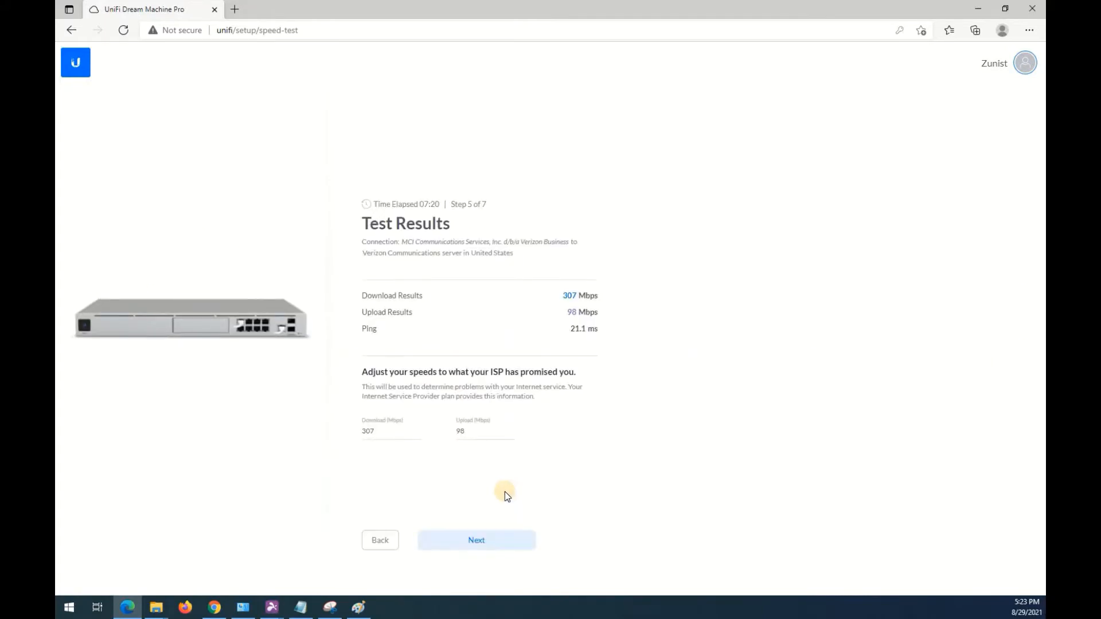
click(482, 541)
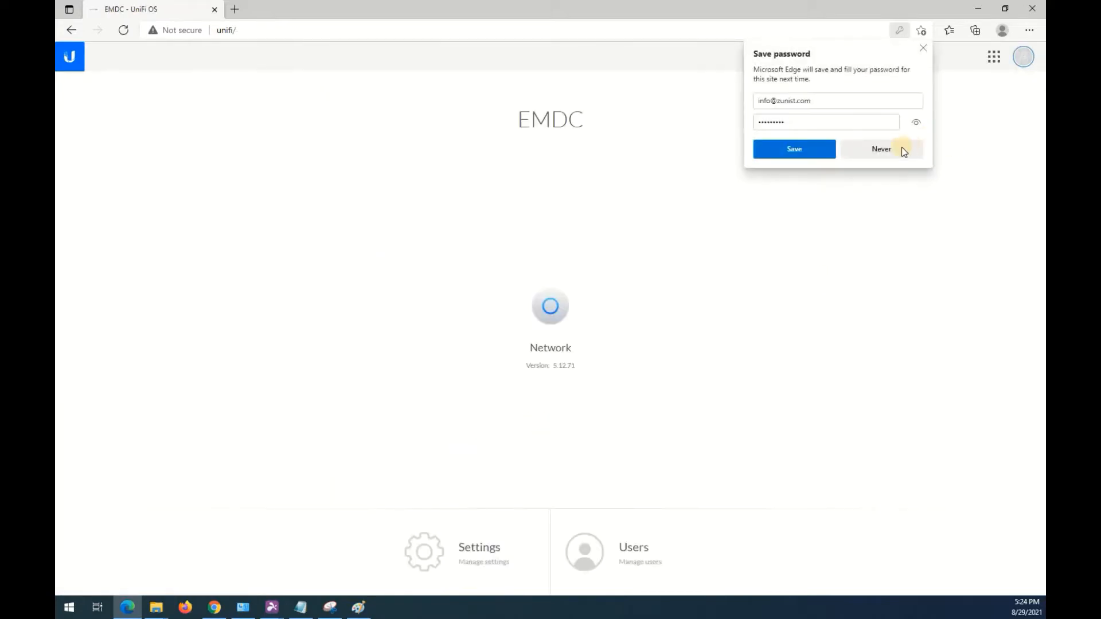
Dismiss the password-saving and rating prompts, and update the Dream Machine Pro firmware to v1.10.0.
click(902, 149)
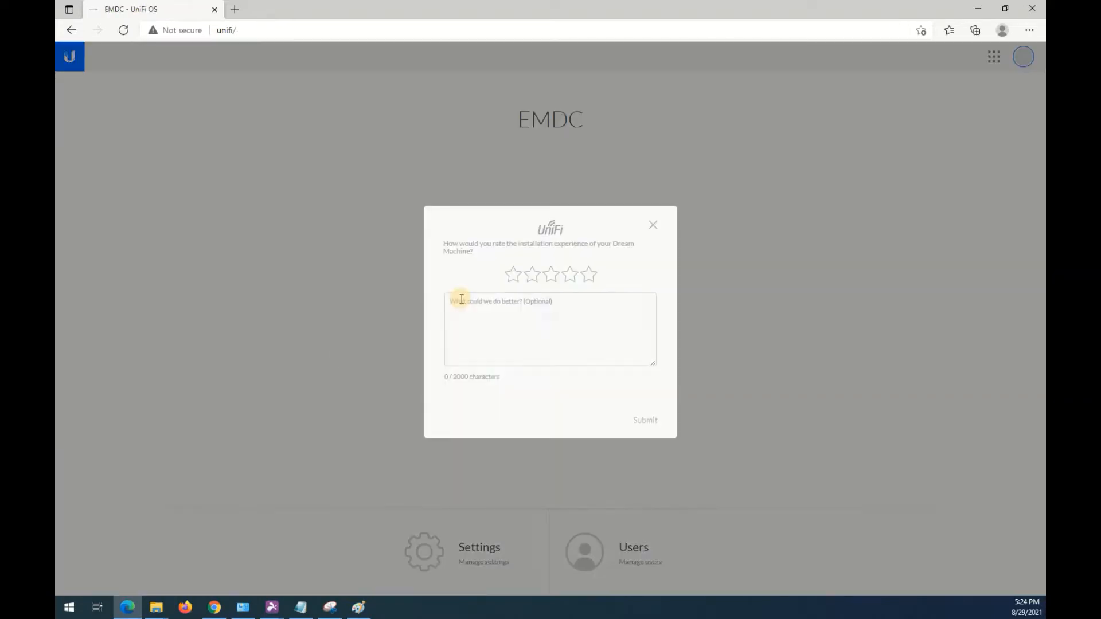
click(649, 221)
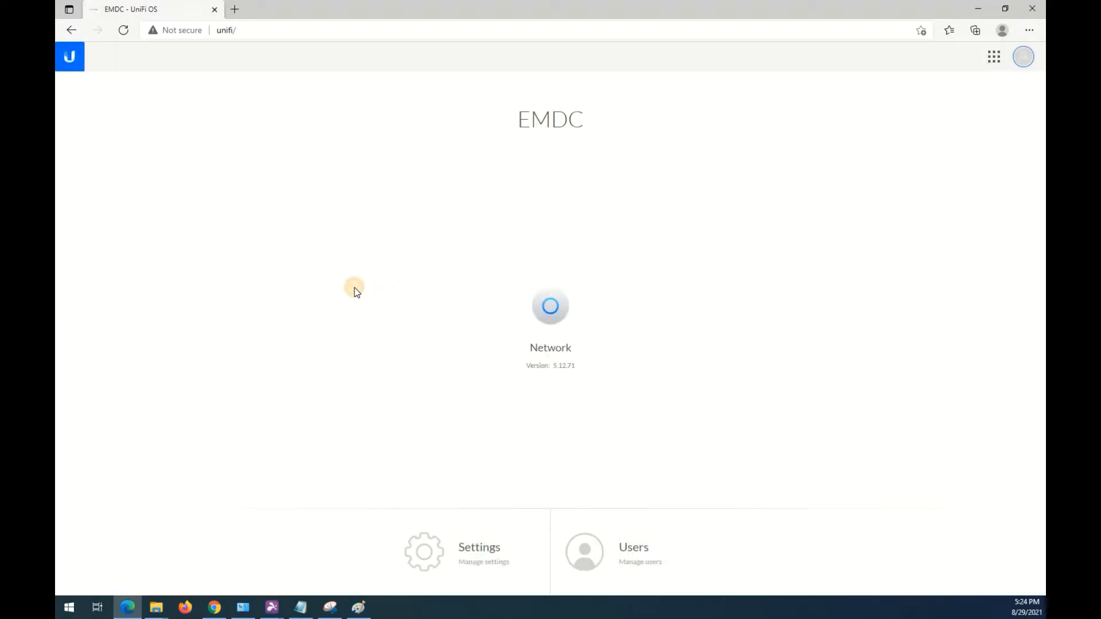
click(424, 550)
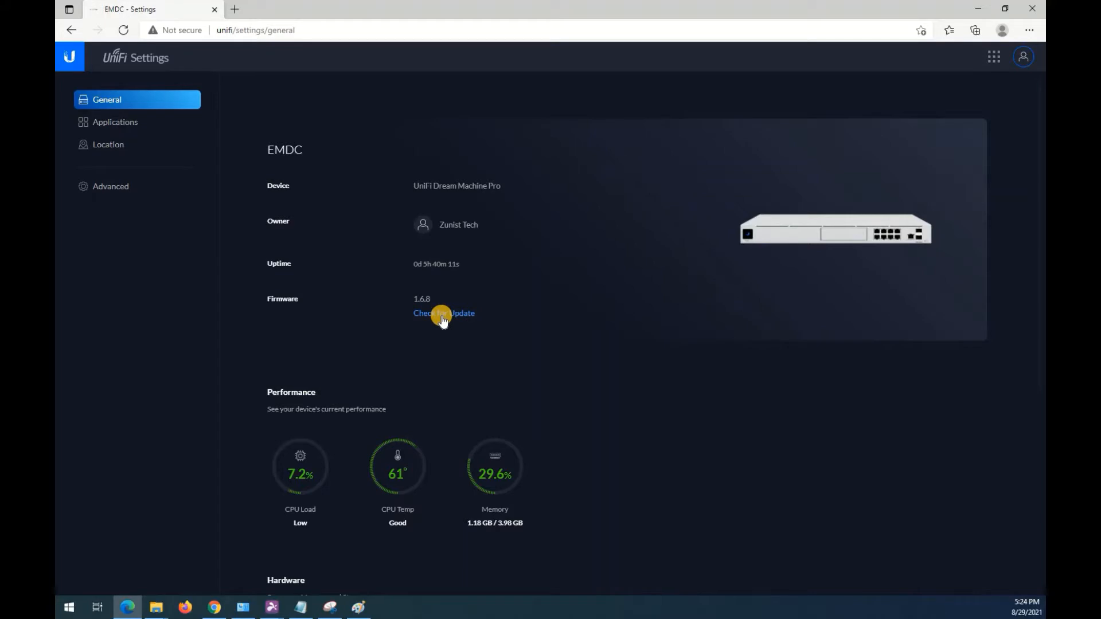
click(441, 314)
click(448, 314)
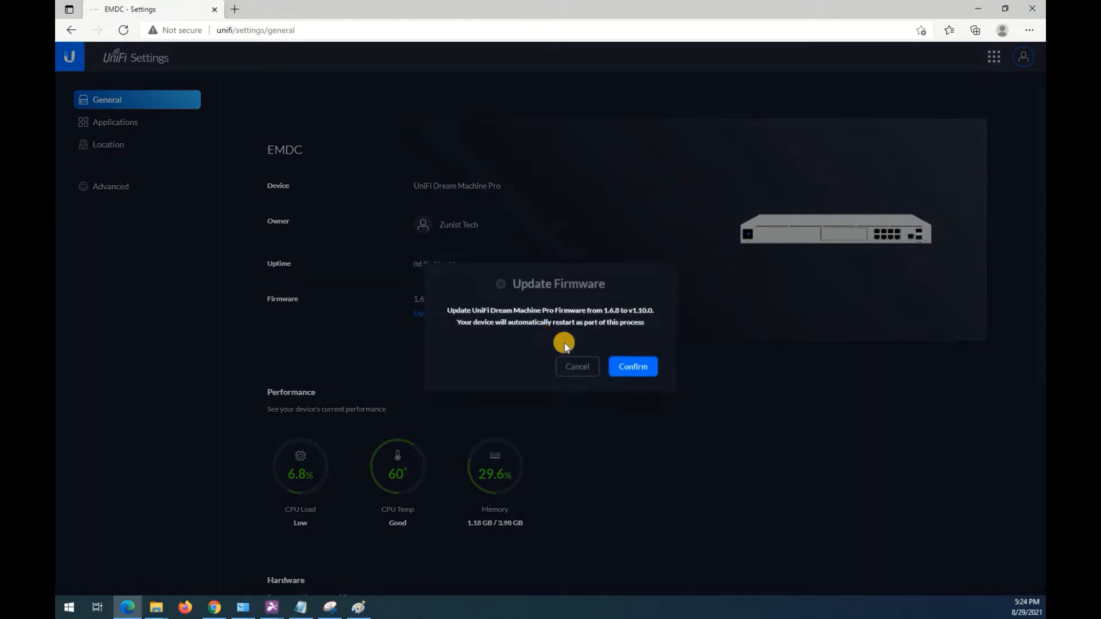
click(637, 359)
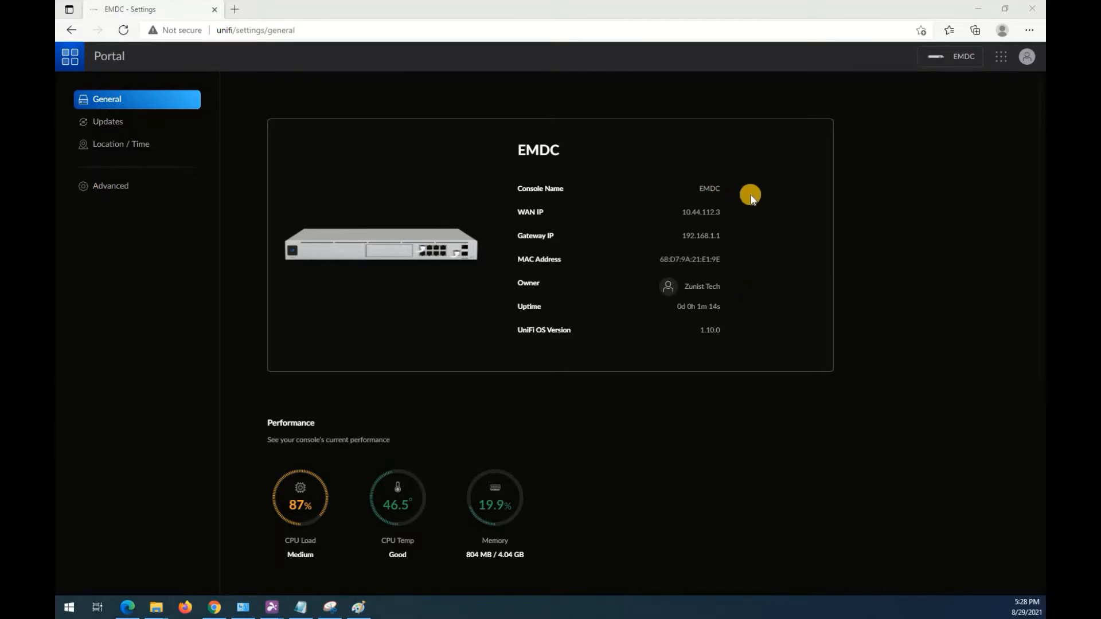
Review the console's update, location and time, and advanced settings, including the console controls and backup configuration.
click(110, 122)
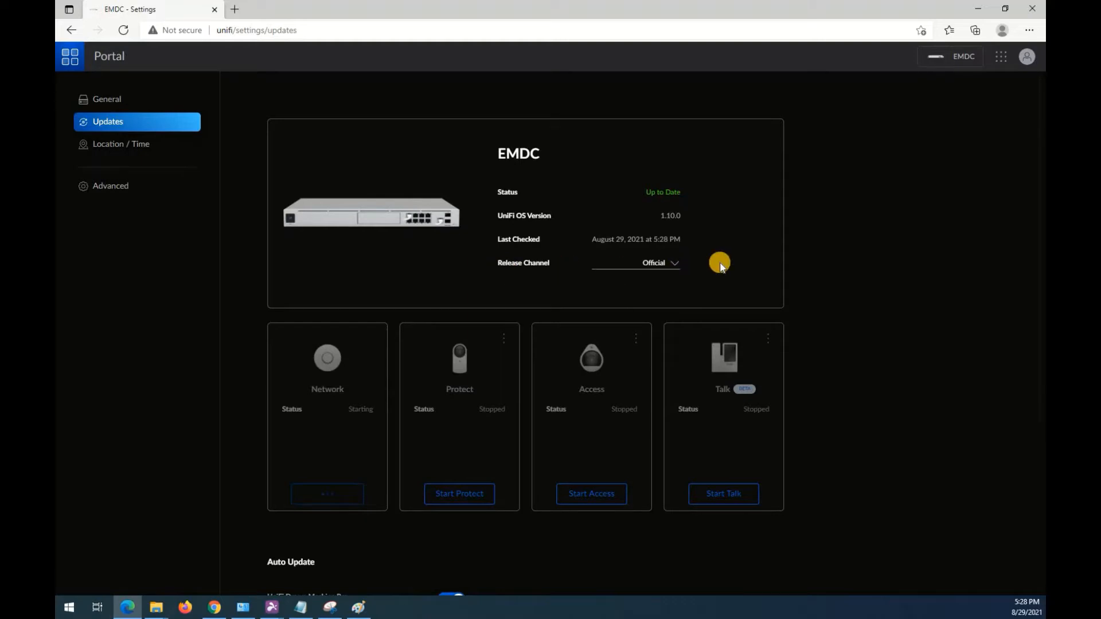
scroll(912, 418, down, 4)
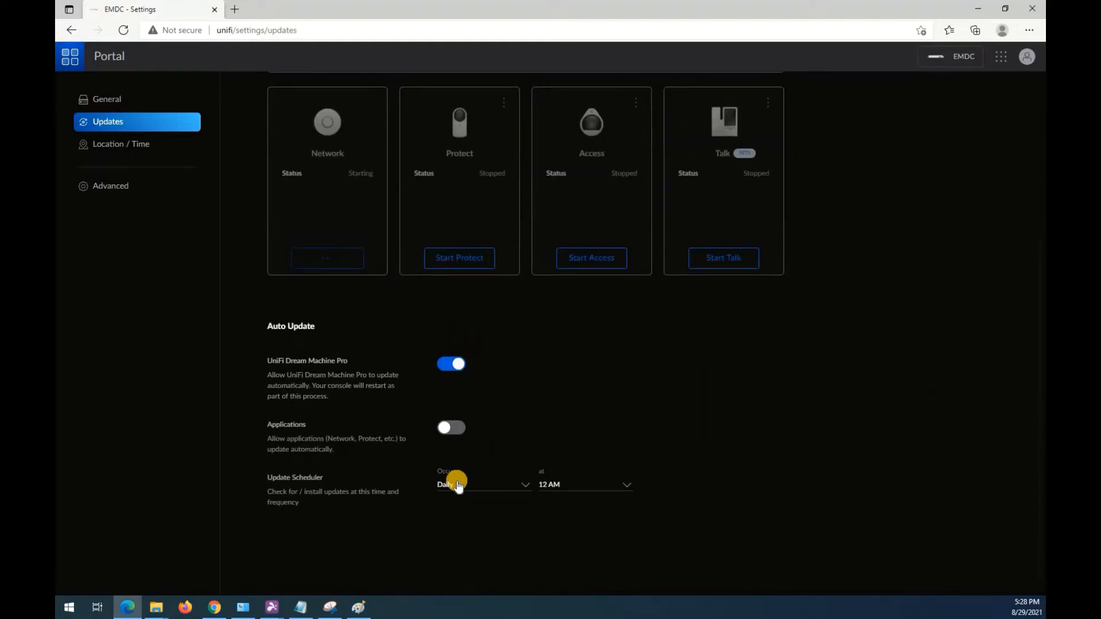
click(120, 144)
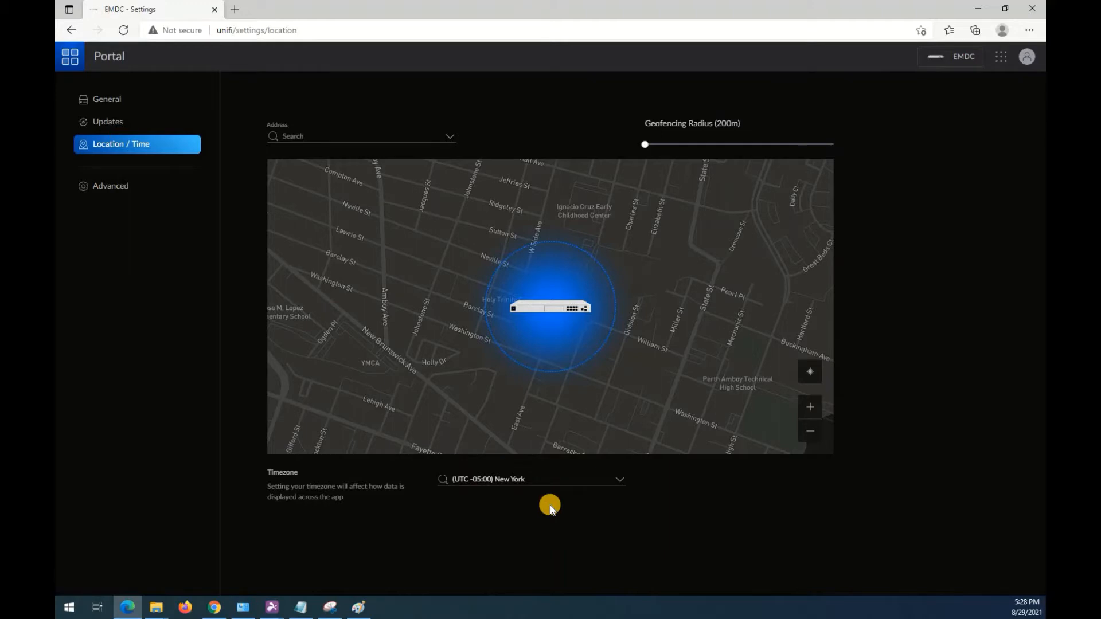
click(101, 184)
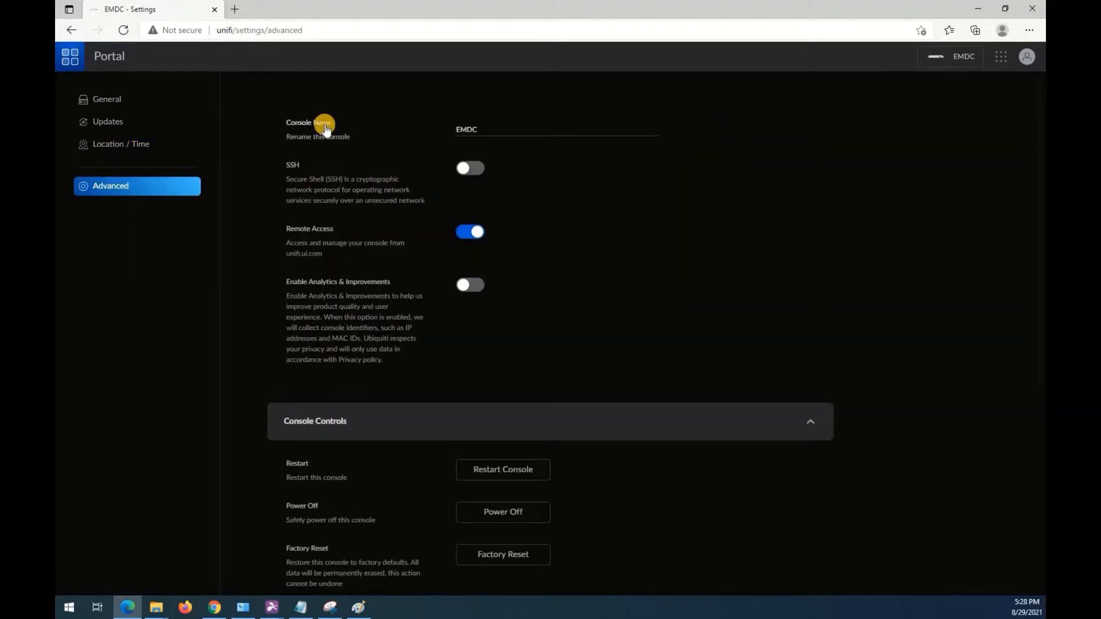
click(503, 125)
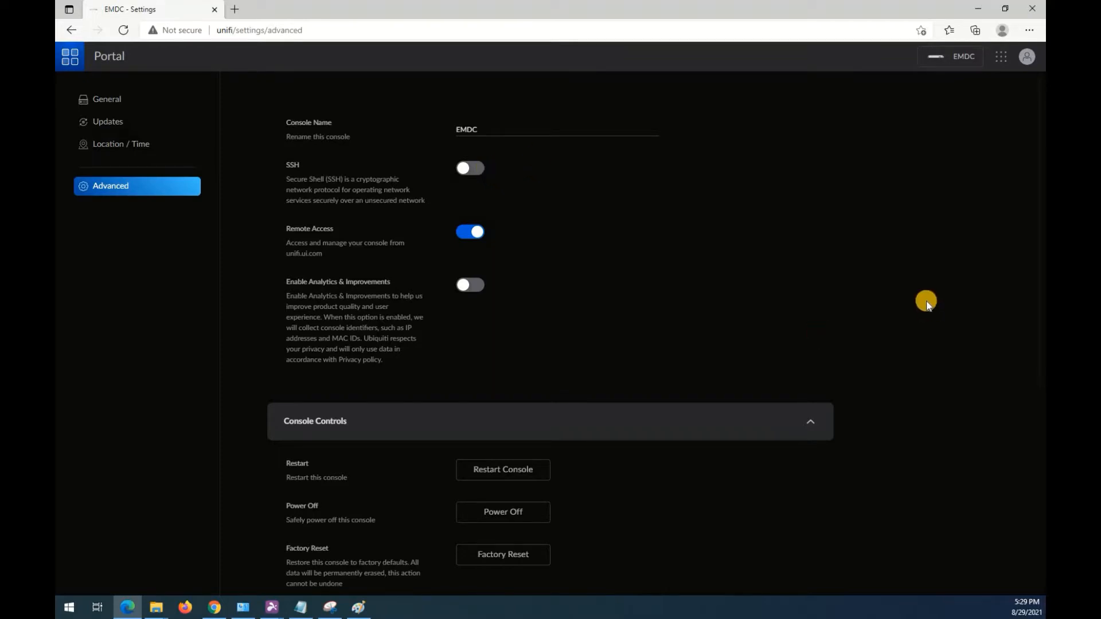
scroll(917, 289, down, 3)
scroll(898, 299, down, 2)
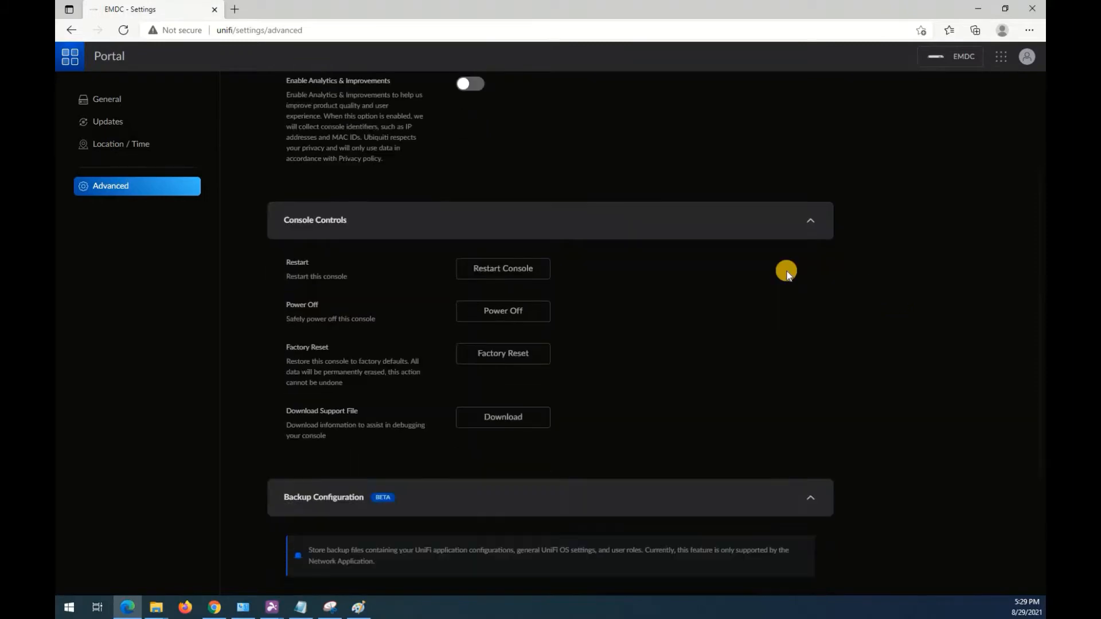
scroll(909, 420, down, 2)
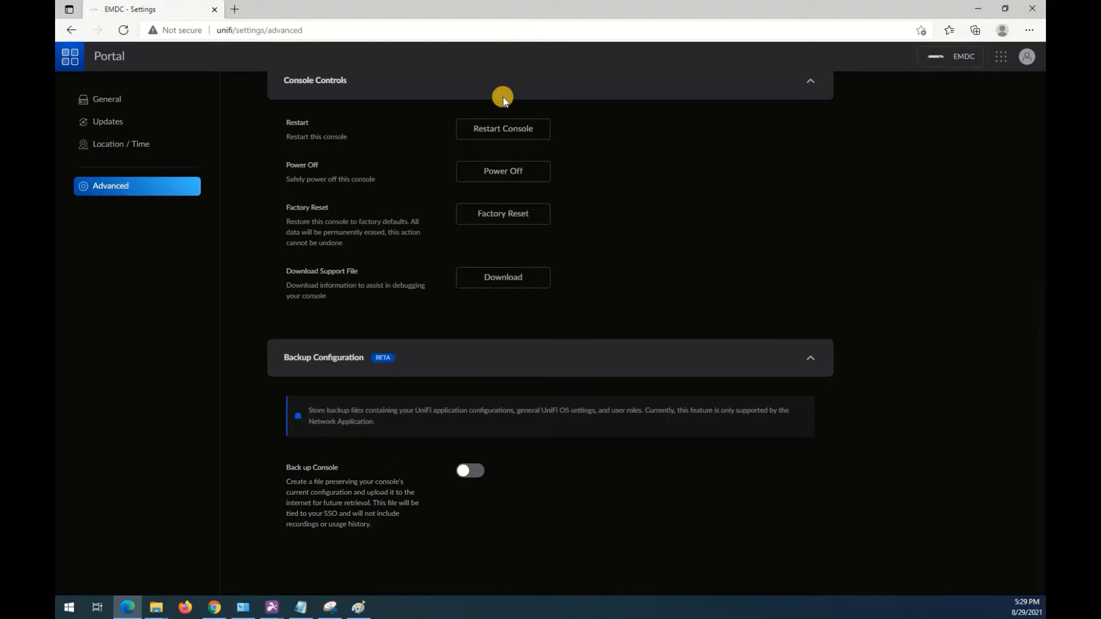
Open the Network application from the portal and examine the WAN IP and gateway IP on its dashboard.
click(68, 59)
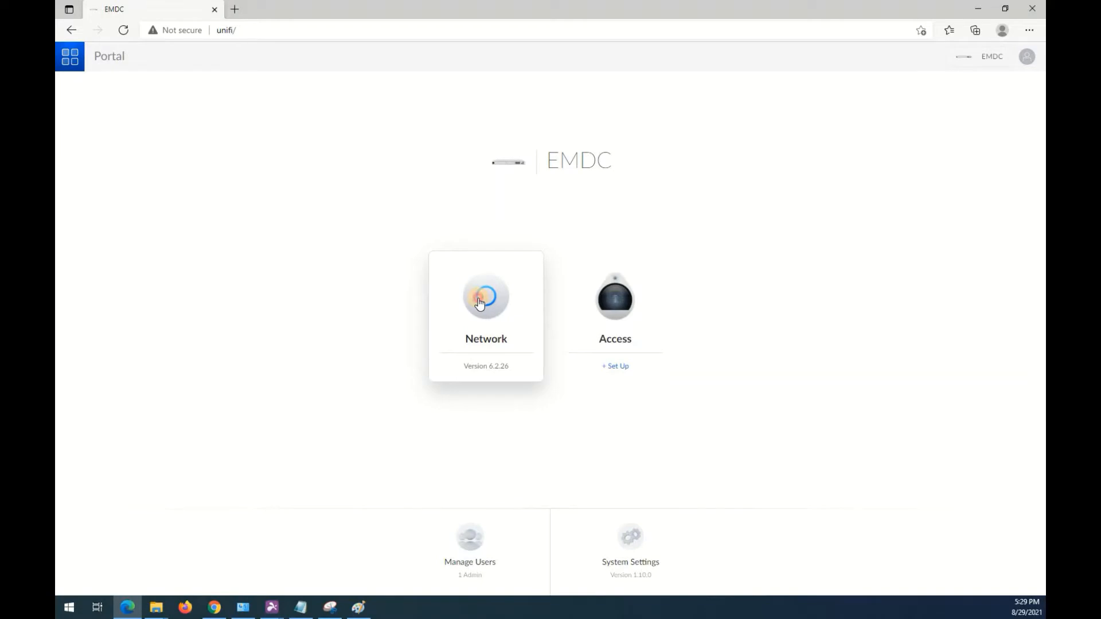
click(480, 301)
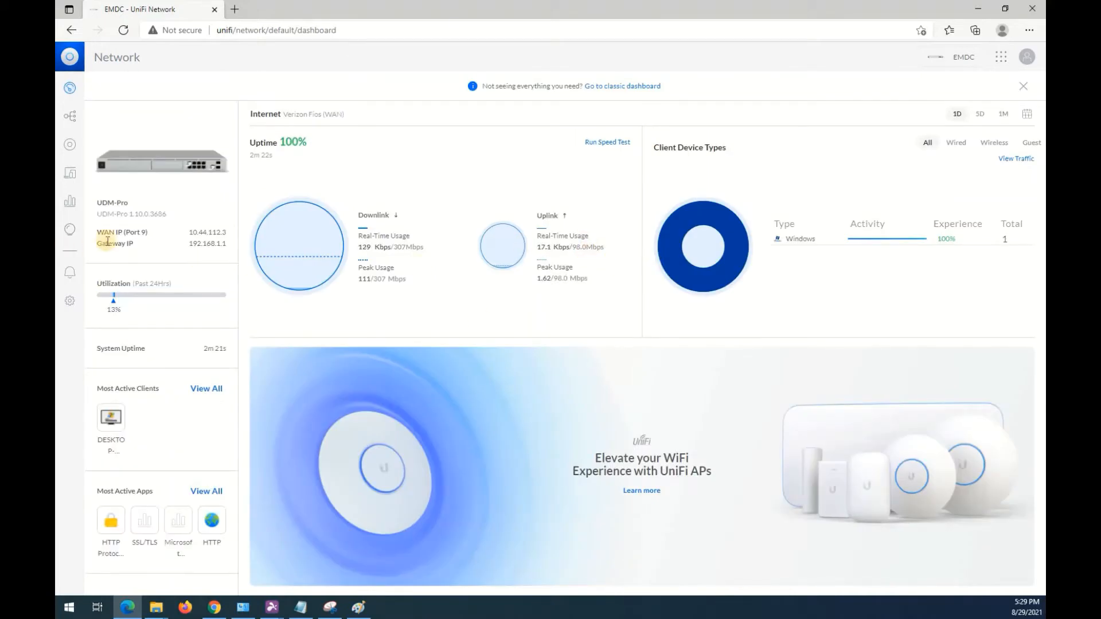
drag(102, 244, 133, 241)
double_click(225, 232)
click(233, 232)
double_click(224, 234)
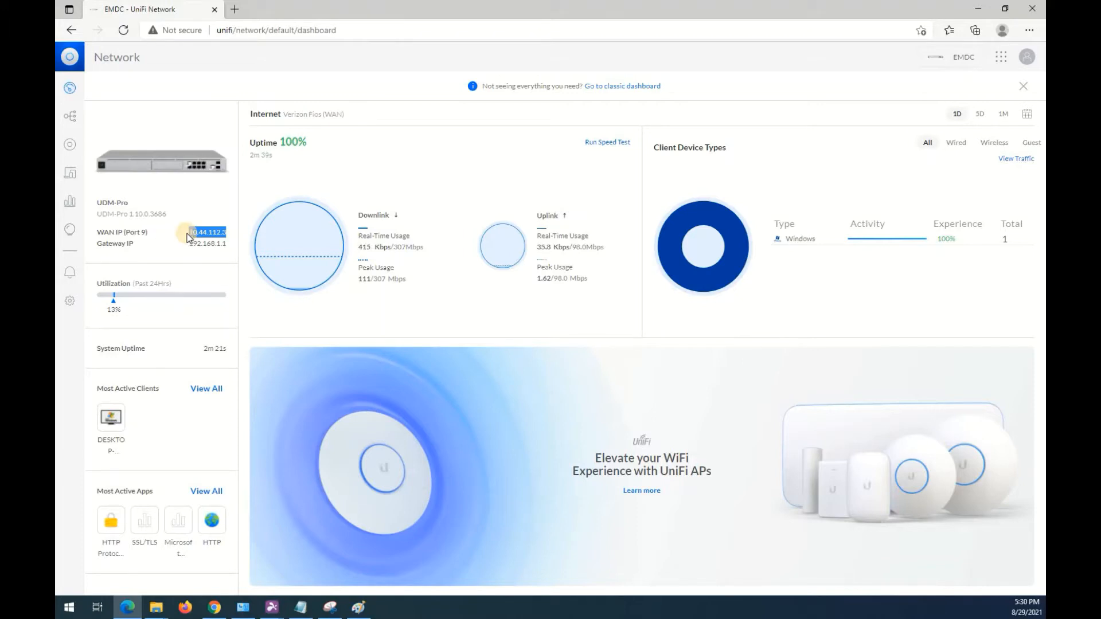
scroll(188, 229, down, 2)
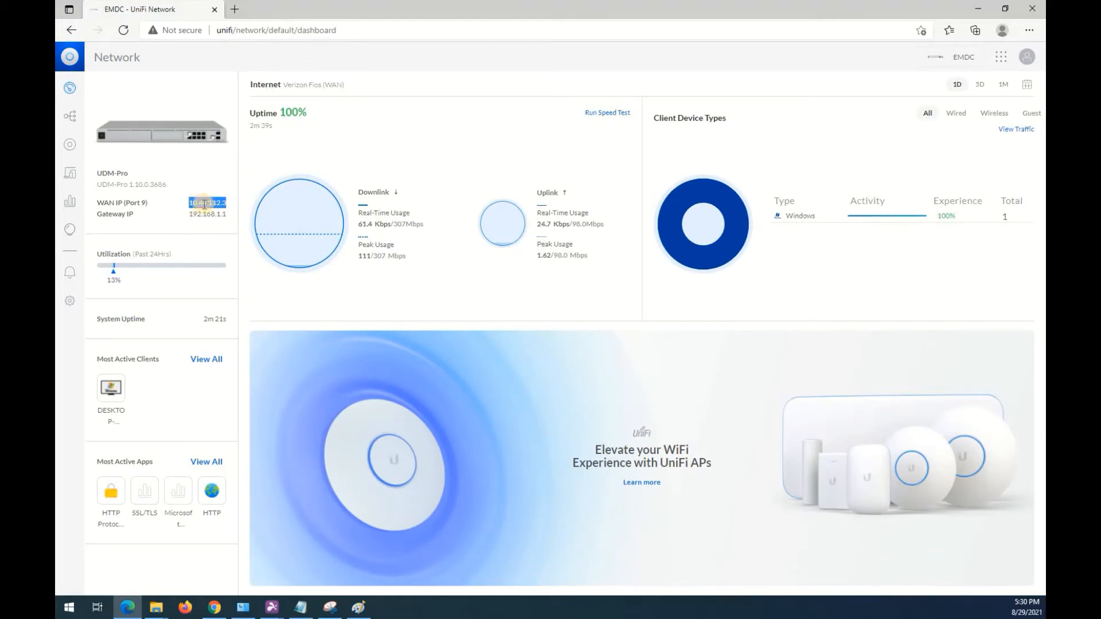
click(191, 206)
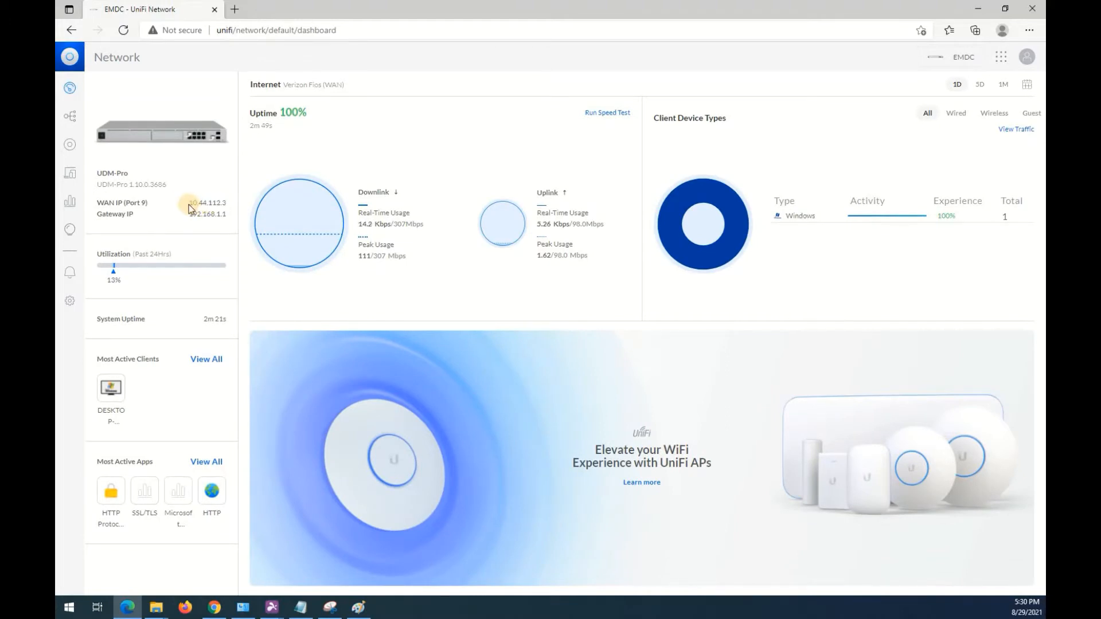
double_click(224, 202)
click(227, 205)
drag(191, 215, 232, 215)
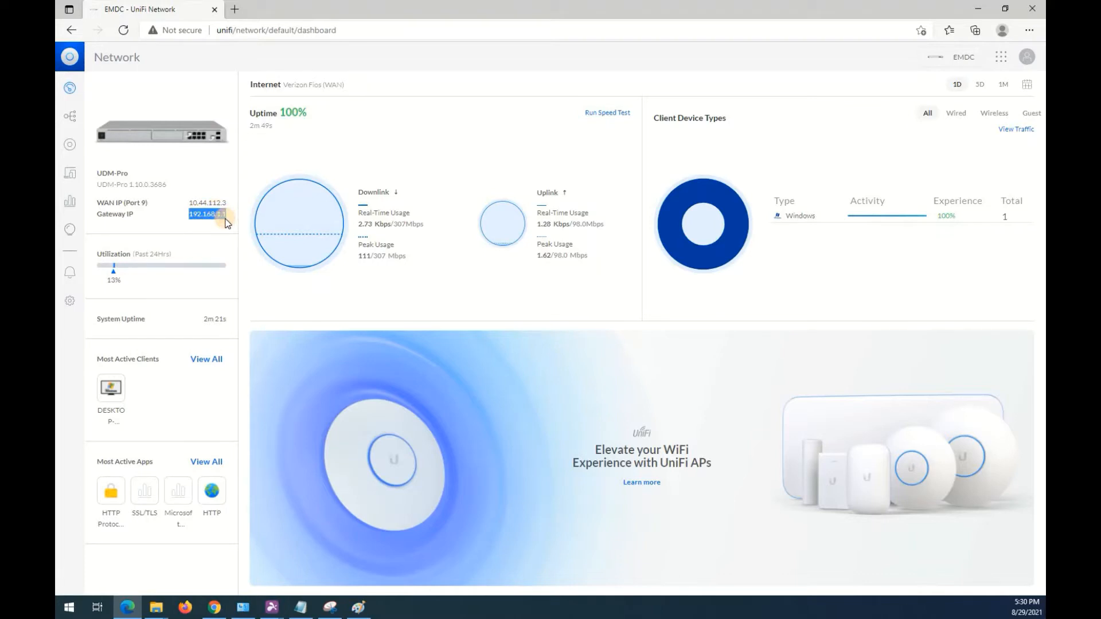
click(207, 223)
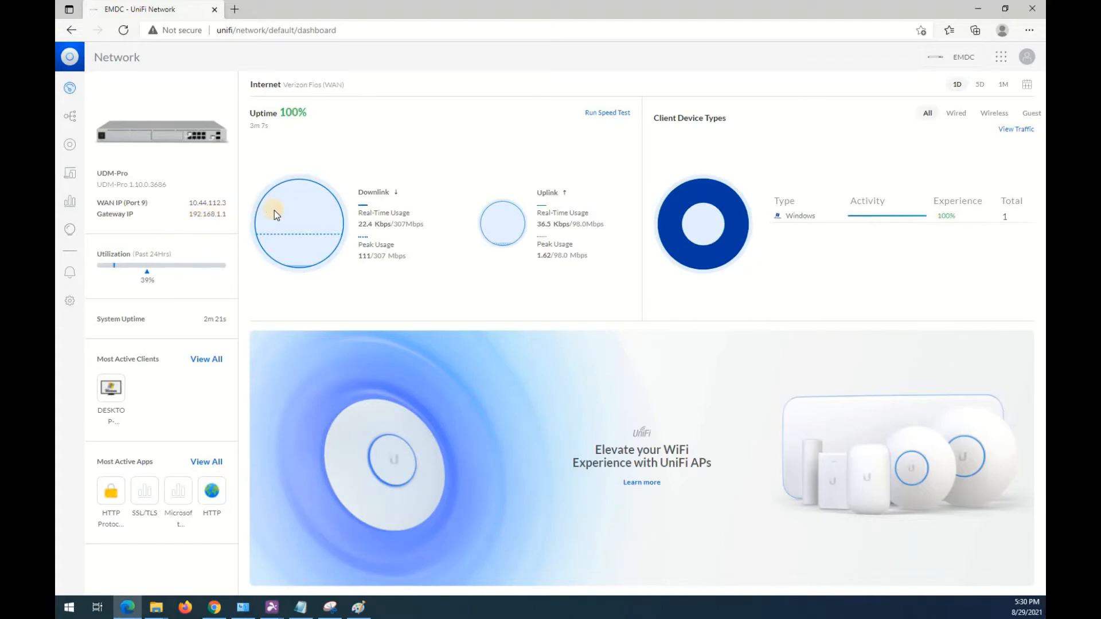
View the network topology map and the list of UniFi devices.
click(71, 117)
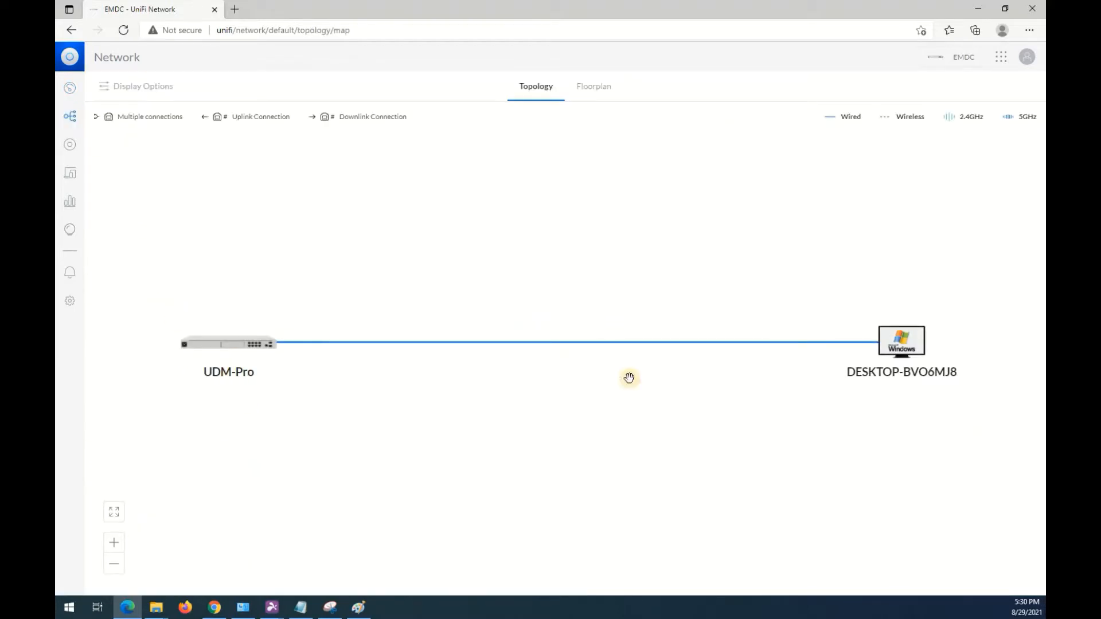
click(70, 145)
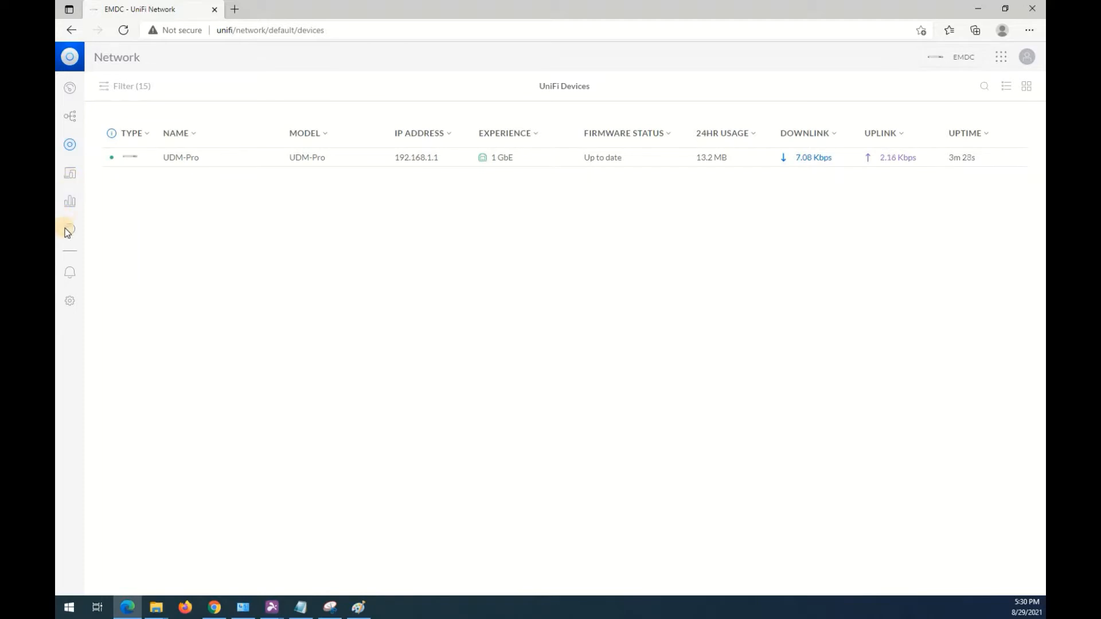
Open the Network application's settings, dismiss the welcome video, and open the LAN network's configuration.
click(68, 302)
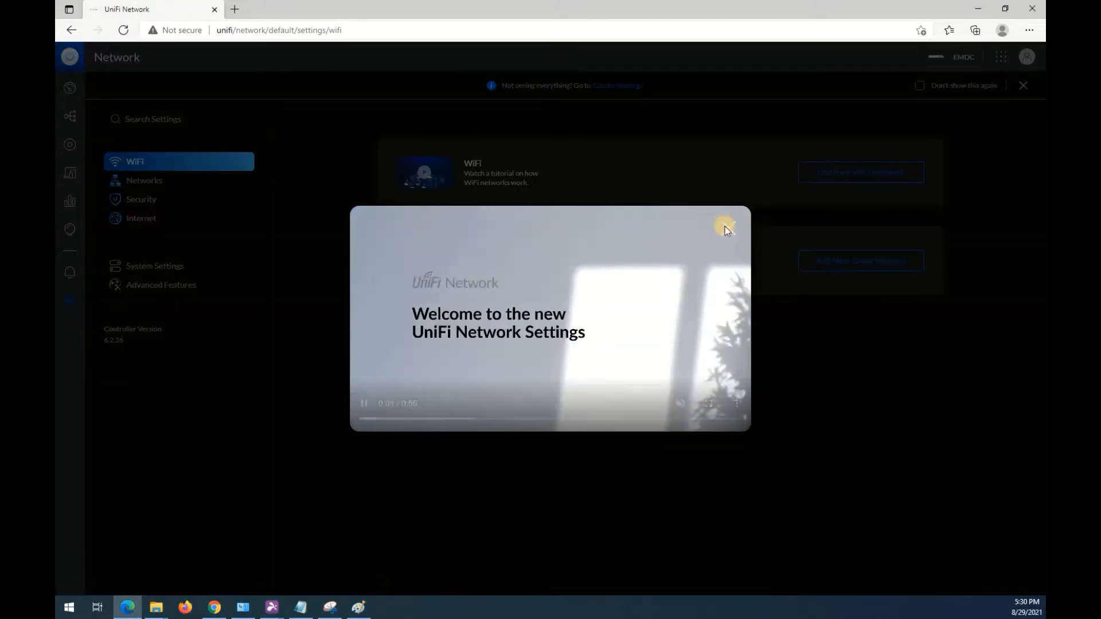
click(725, 226)
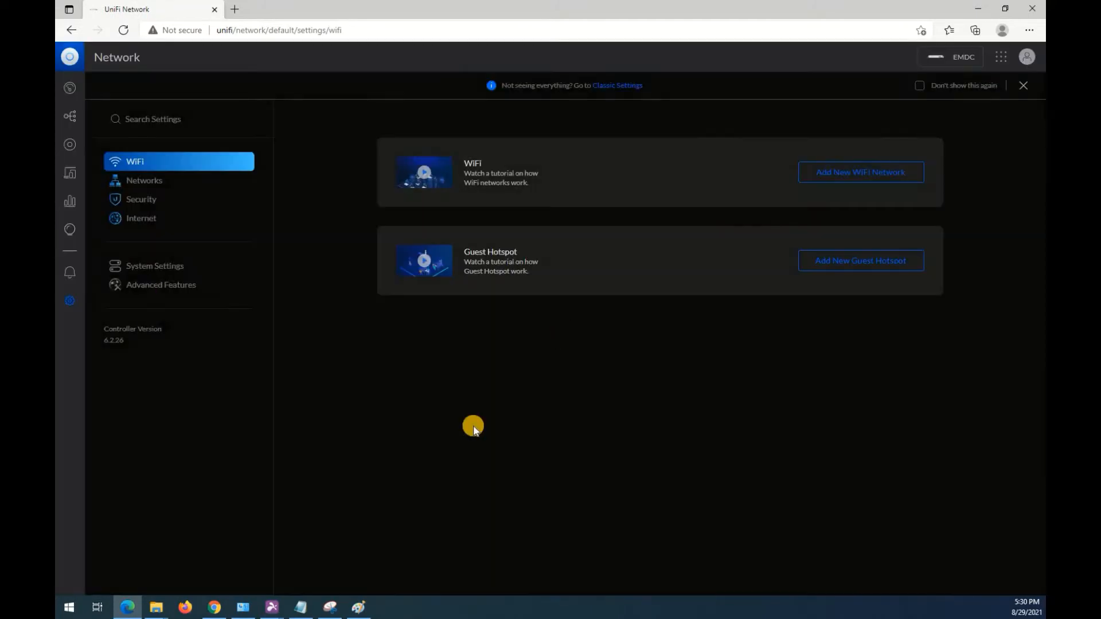
click(132, 184)
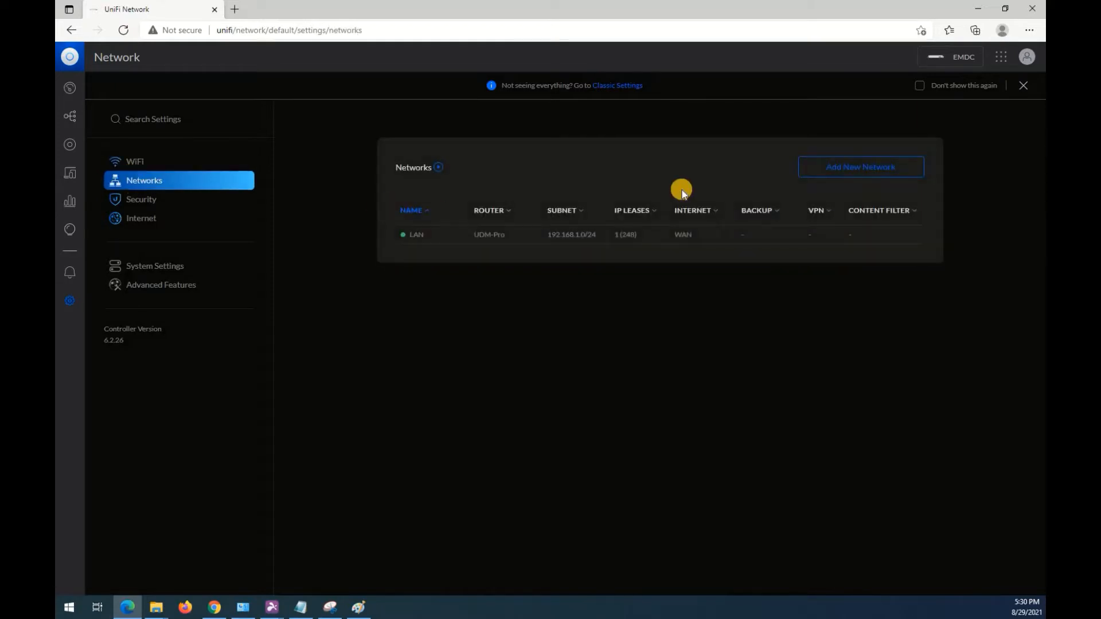
click(586, 236)
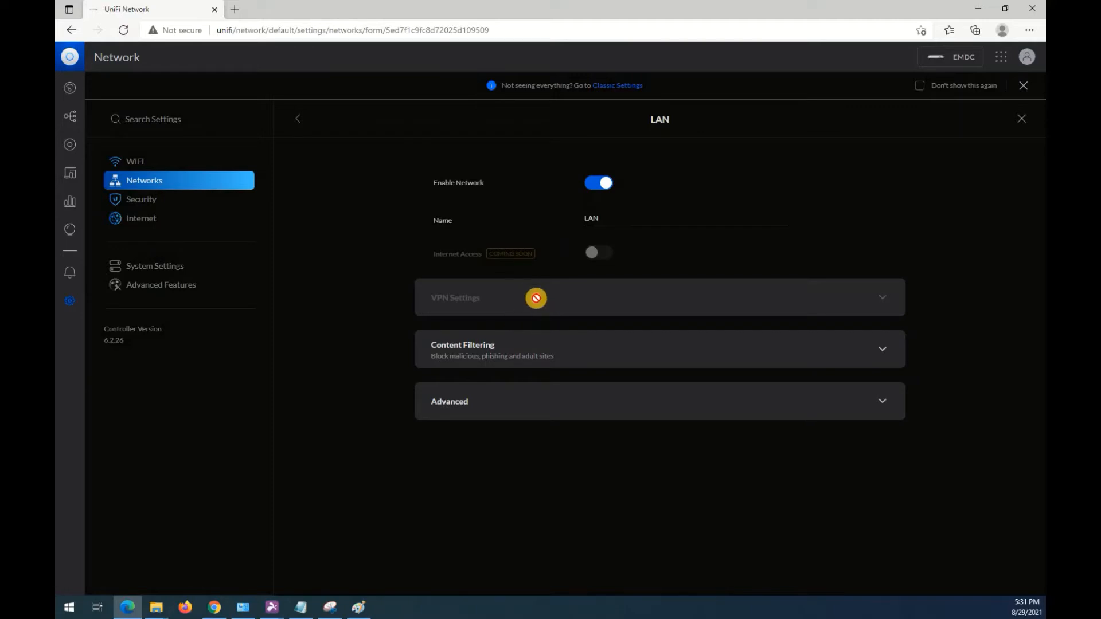
Set the LAN network's content filtering to Work and apply the change.
click(521, 337)
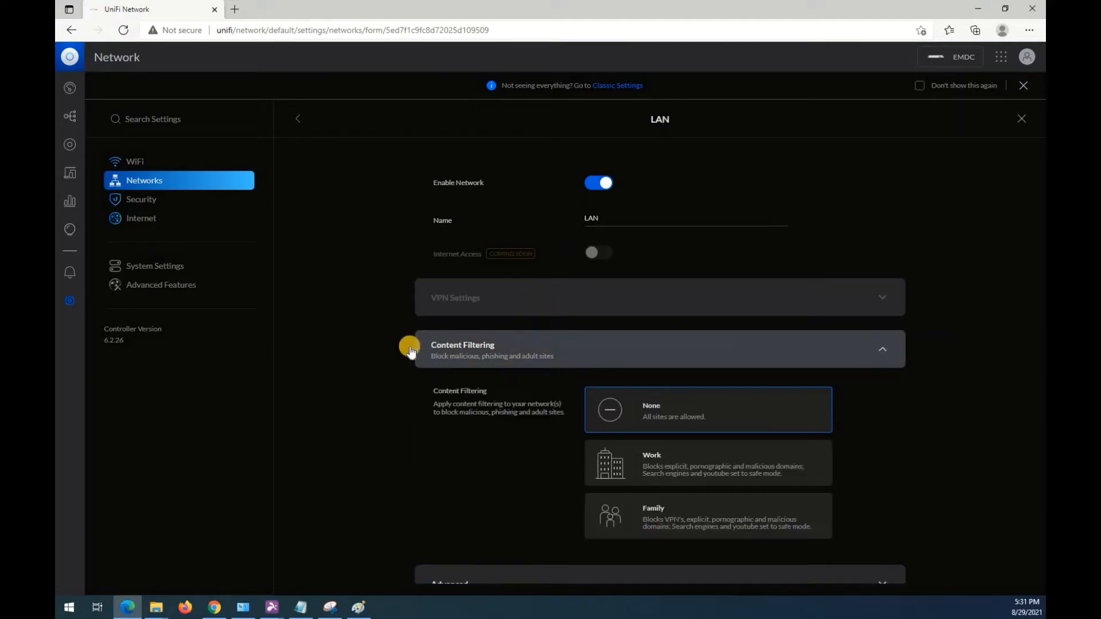
scroll(493, 367, down, 1)
click(625, 421)
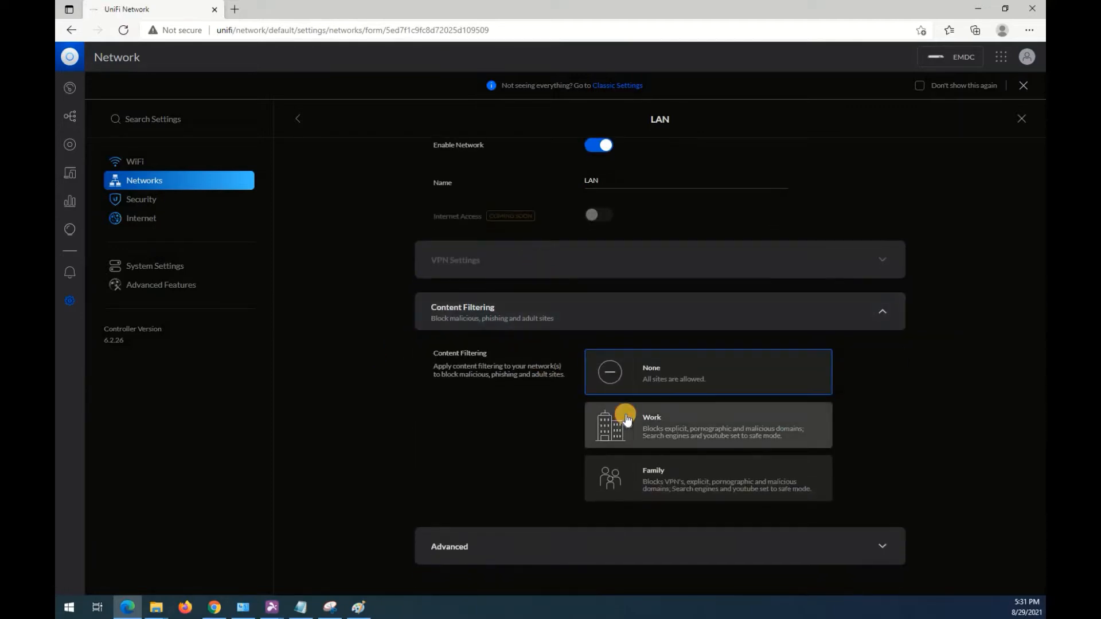
click(854, 566)
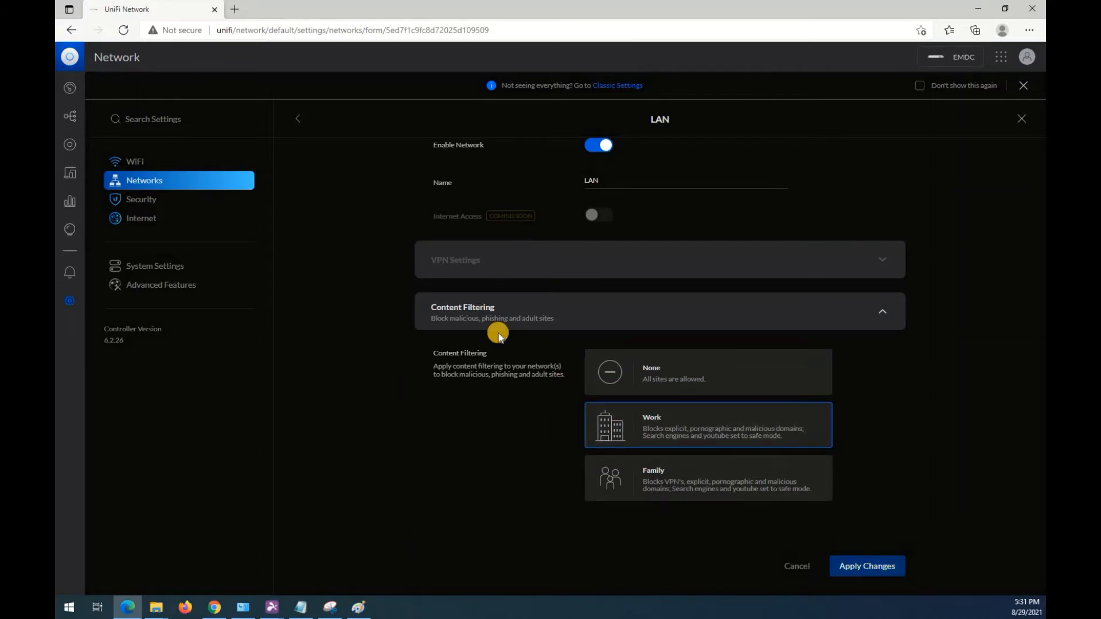
Reopen the LAN network's advanced options and set the start of the DHCP range to 192.168.1.100.
click(524, 230)
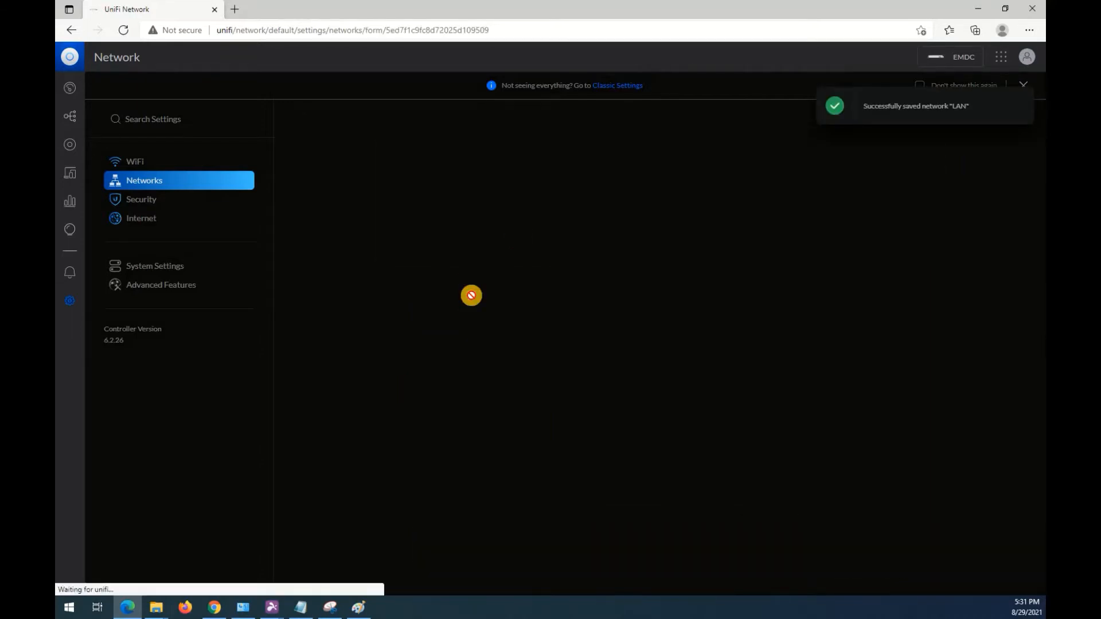
click(484, 411)
scroll(404, 351, down, 5)
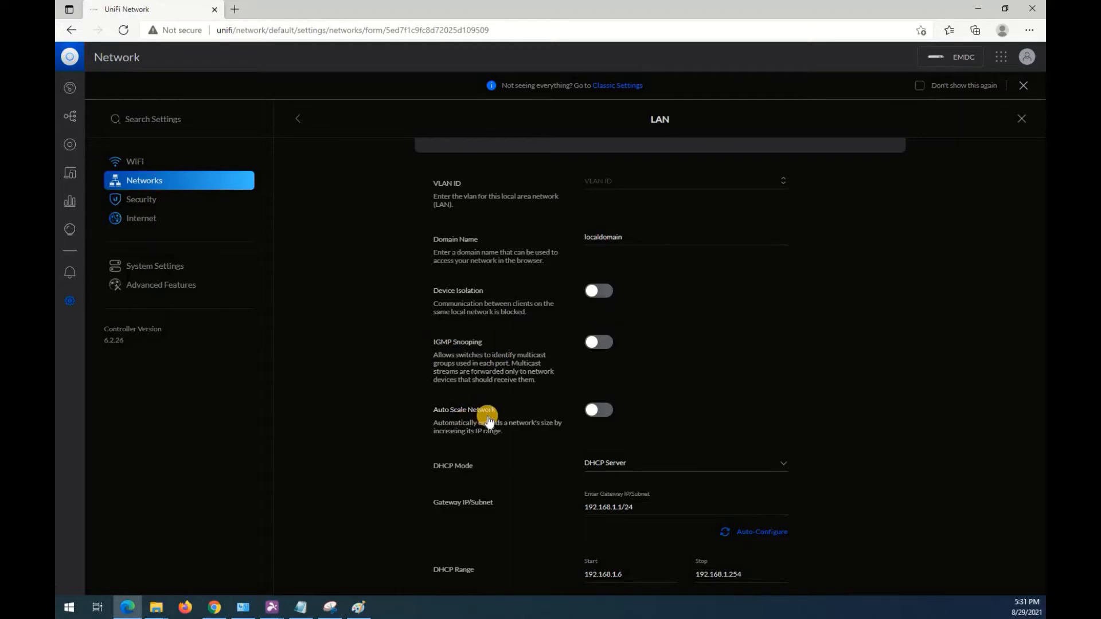
scroll(633, 499, down, 1)
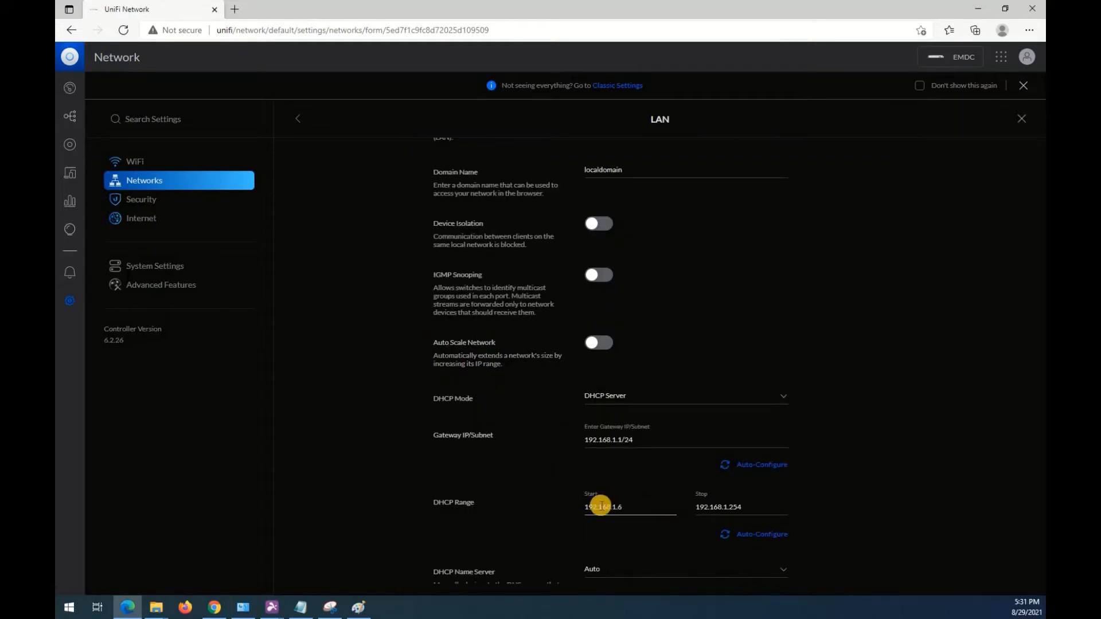
click(622, 504)
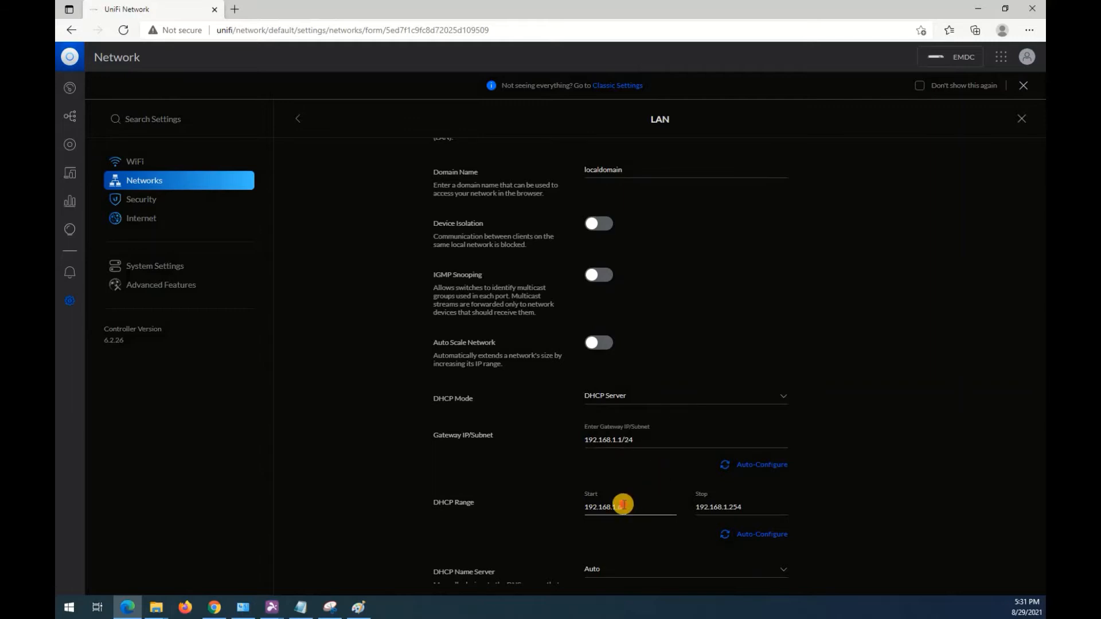
key(BackSpace)
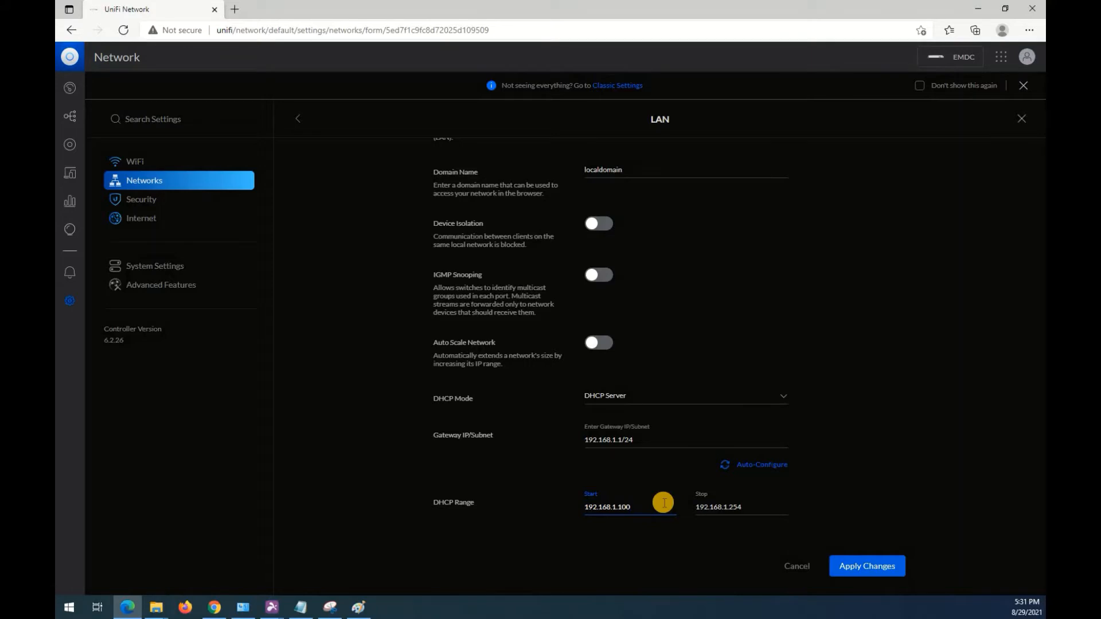
click(878, 437)
Review the remaining DHCP and IPv6 options of the LAN network and apply the changes.
scroll(878, 437, down, 5)
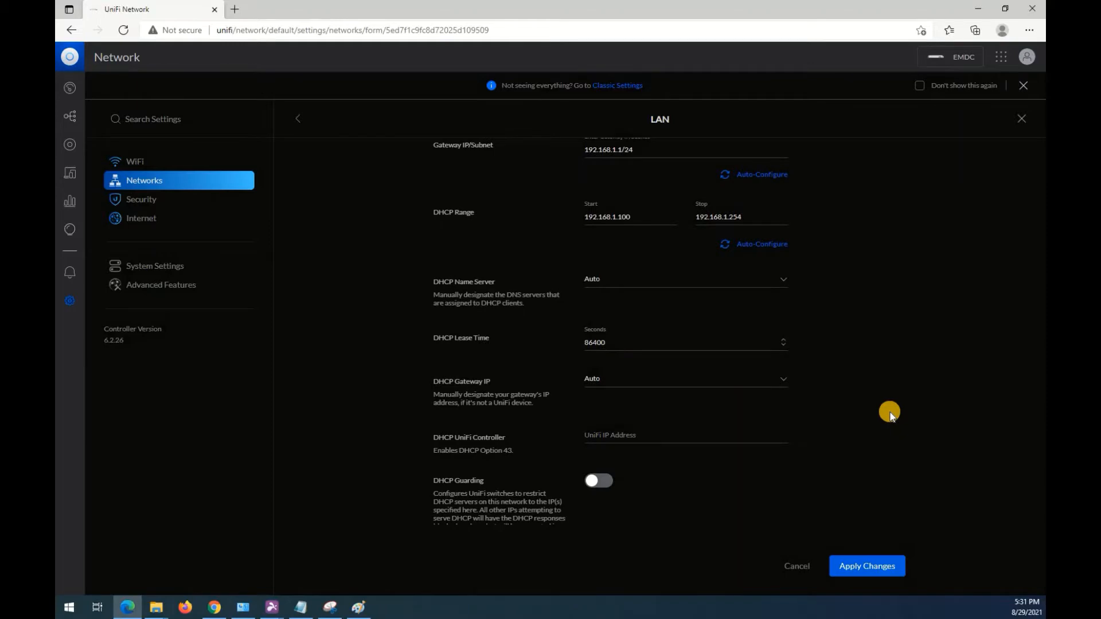
scroll(890, 413, down, 4)
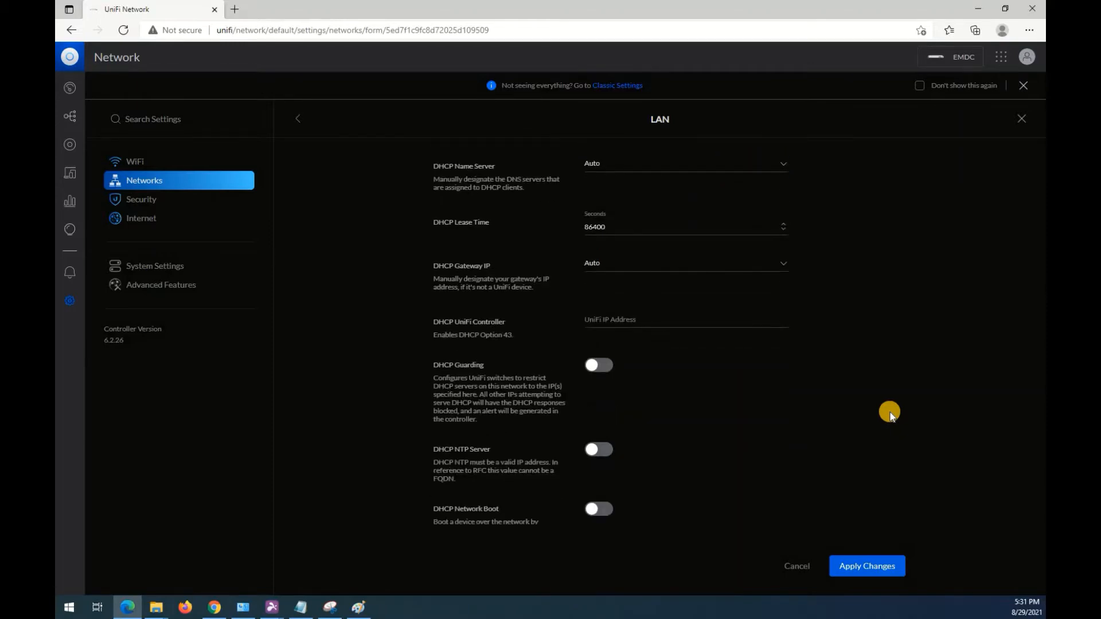
scroll(504, 322, down, 3)
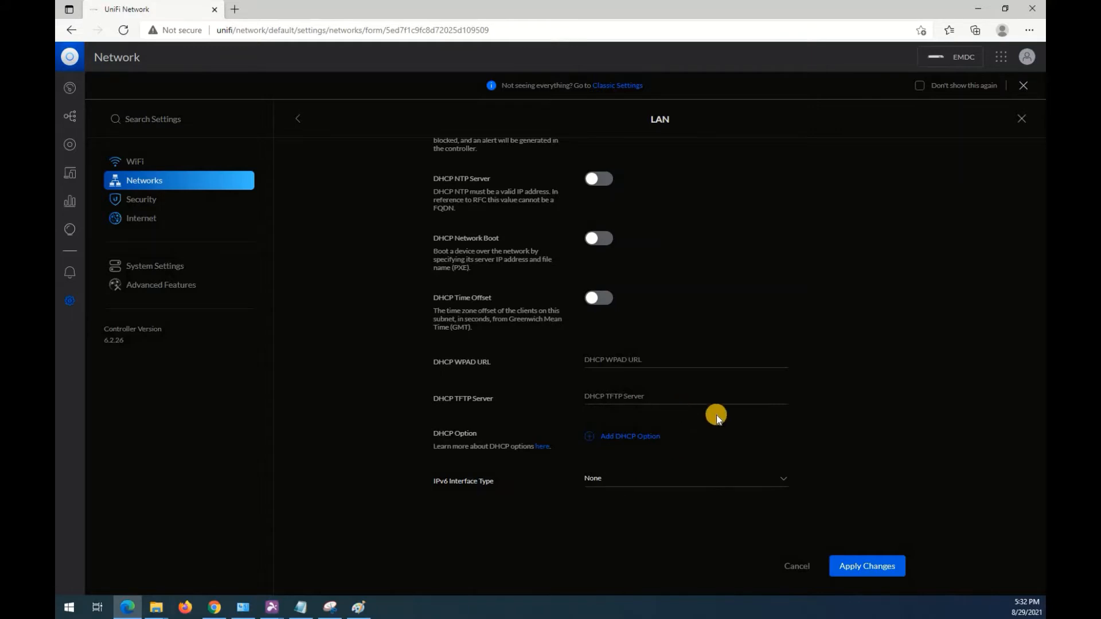
click(872, 570)
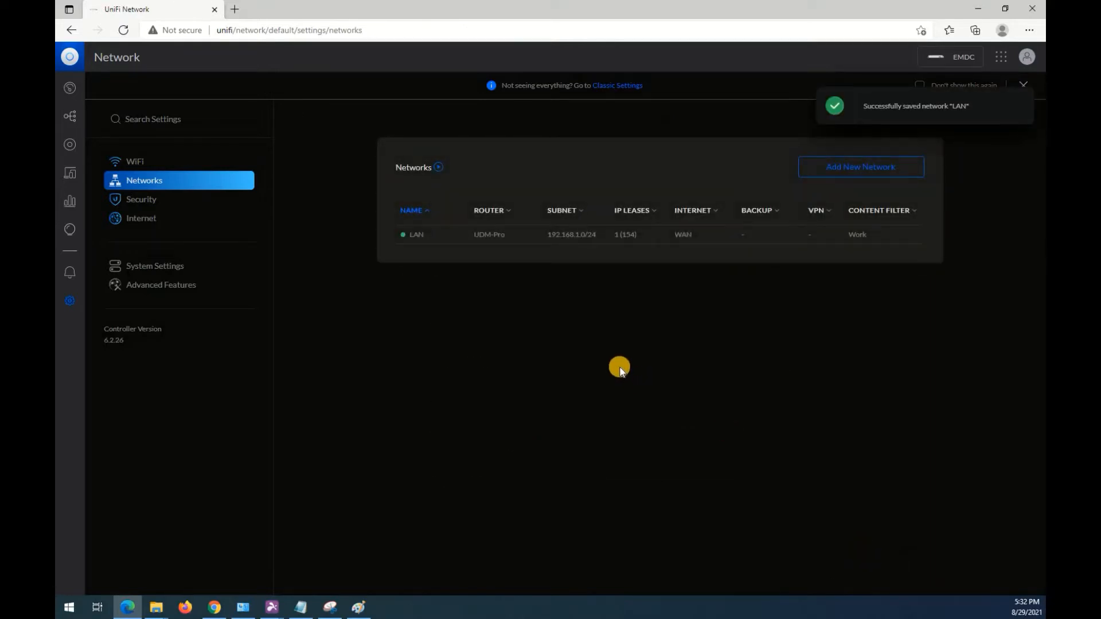
Enable Internet Threat Management in the security settings and read the note about its effect on throughput.
click(150, 206)
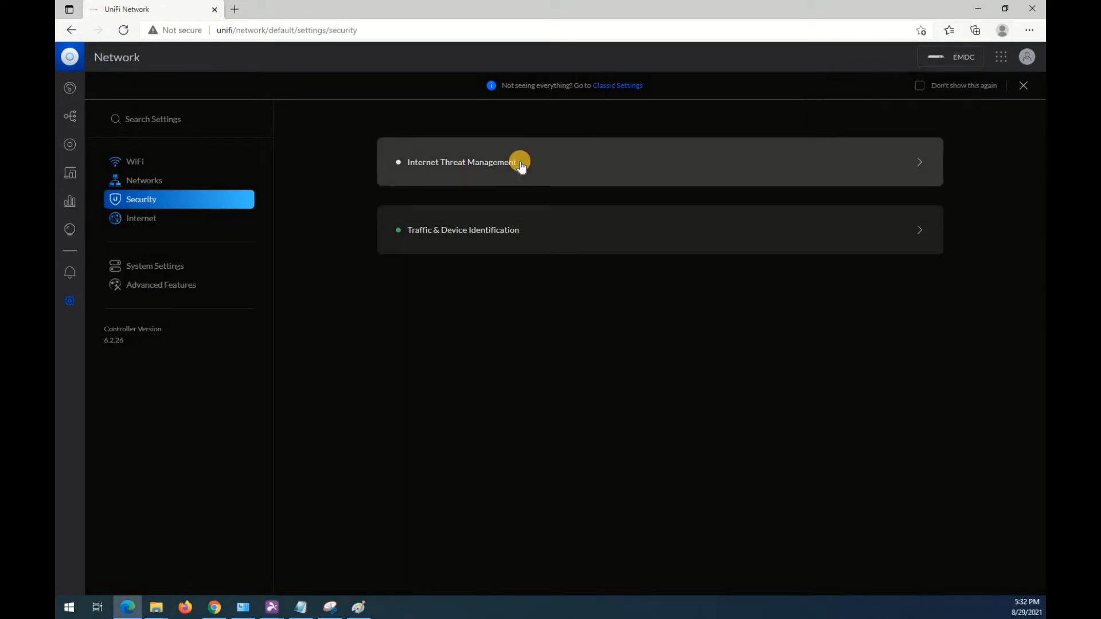
click(521, 164)
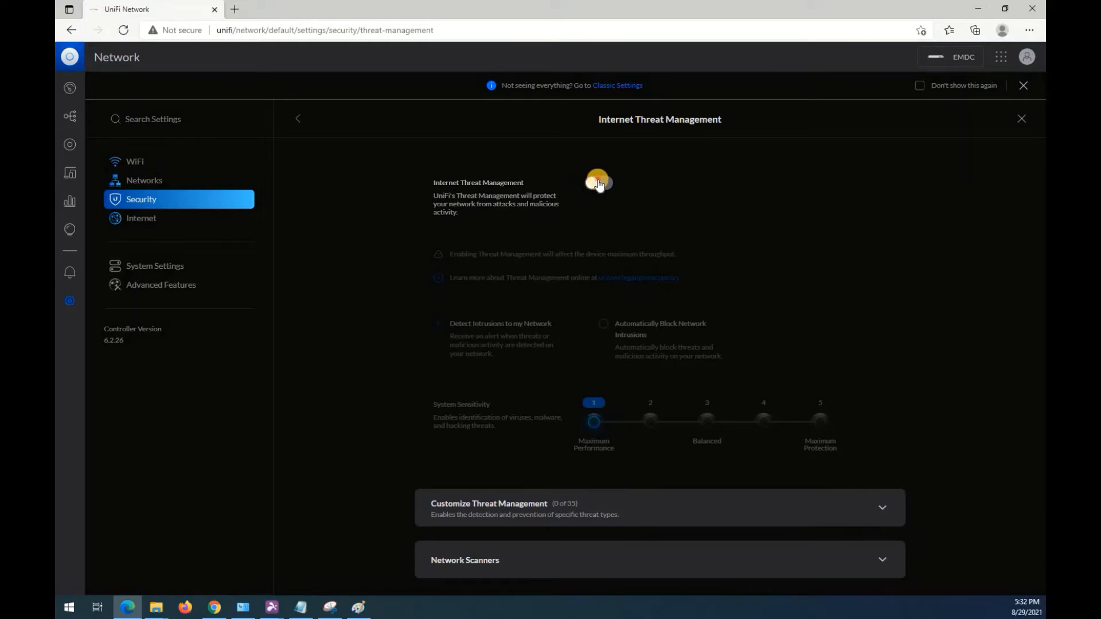
click(597, 182)
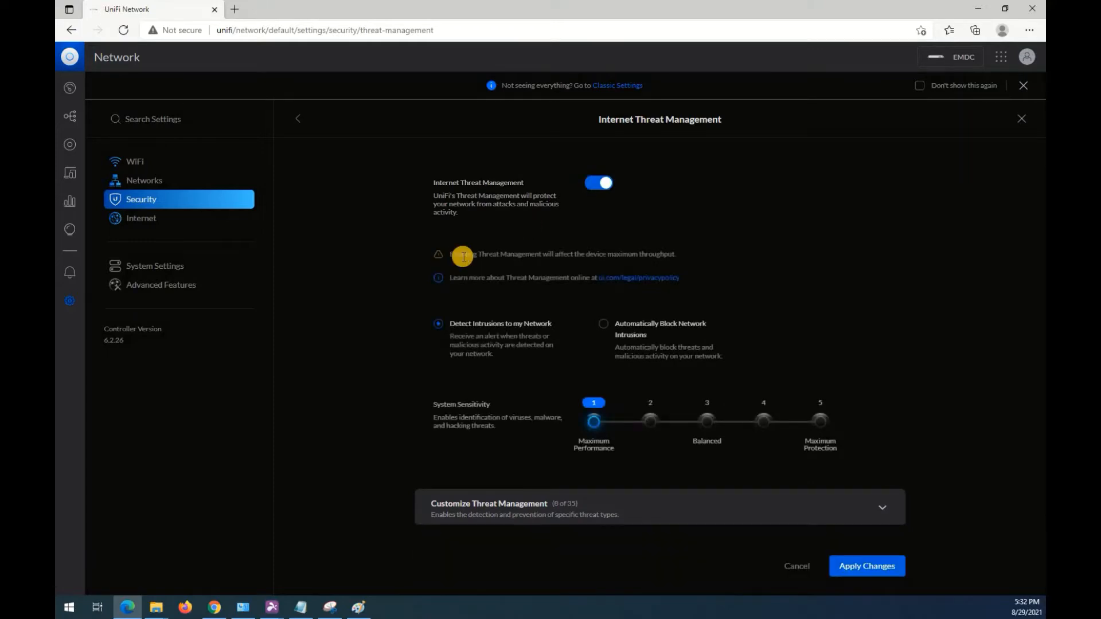
drag(617, 256, 818, 252)
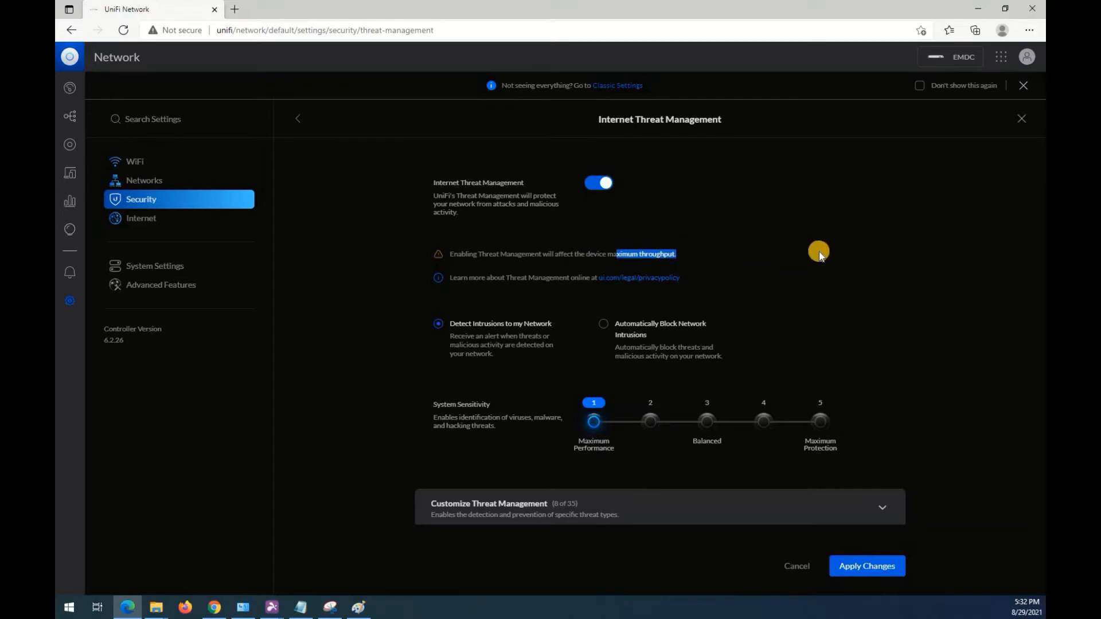
click(819, 253)
Set the threat management system sensitivity to 3 (Balanced) and choose Automatically Block Network Intrusions.
scroll(821, 261, down, 1)
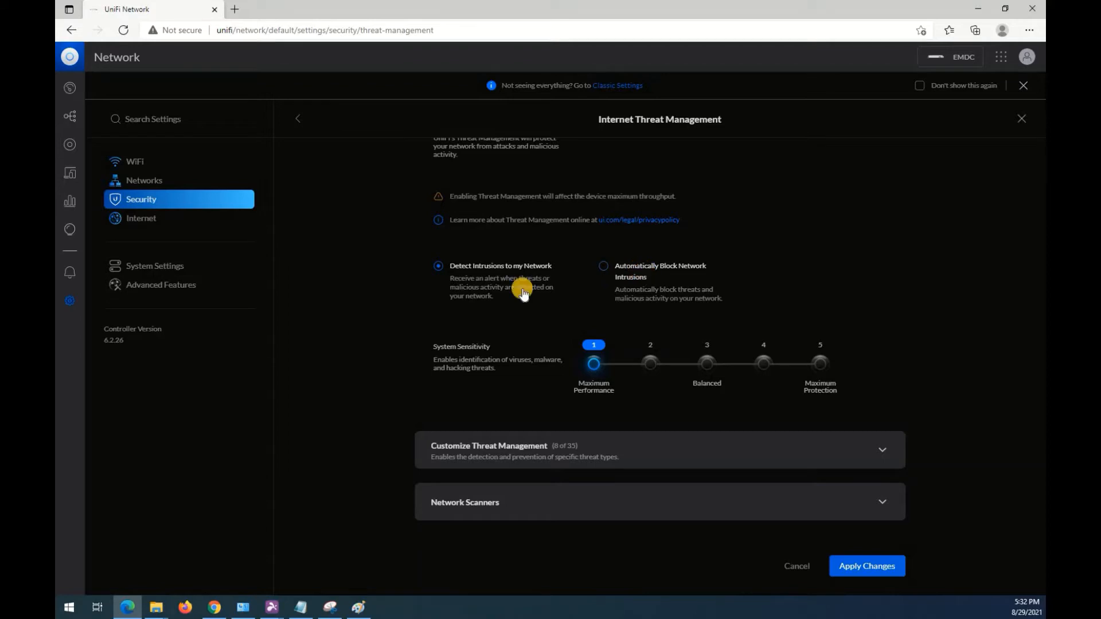
scroll(699, 252, down, 2)
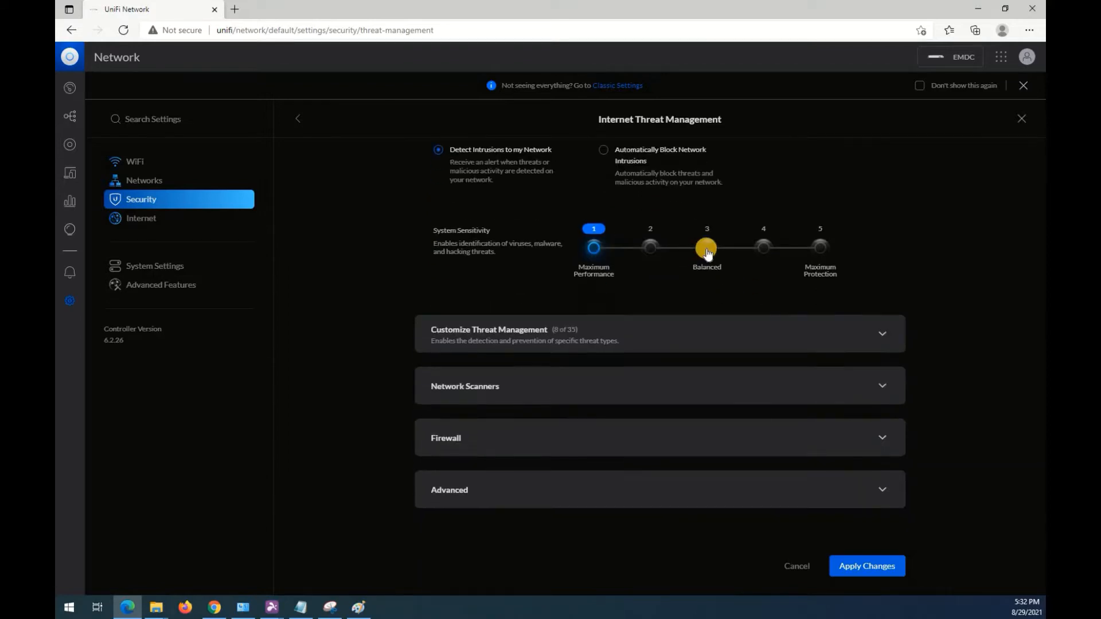
click(707, 248)
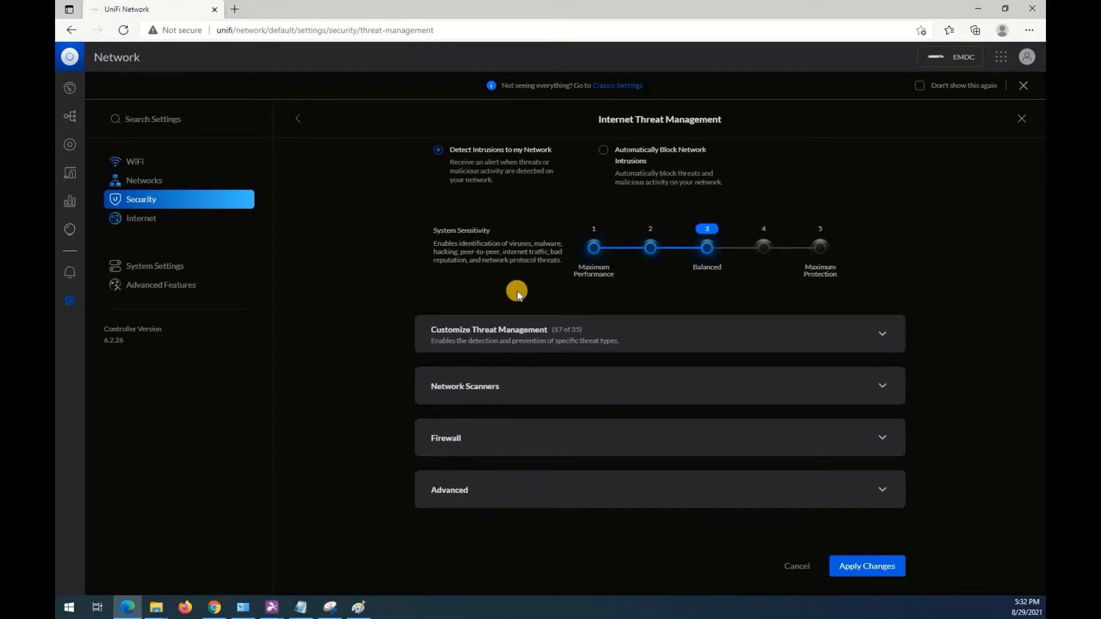
scroll(545, 281, up, 1)
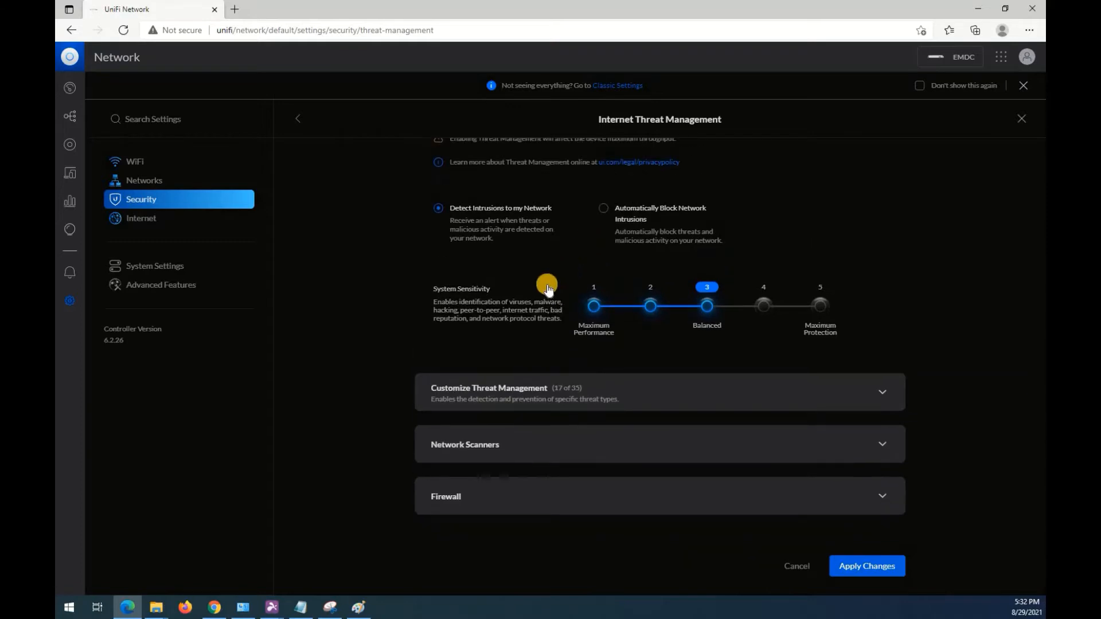
click(604, 209)
Expand Customize Threat Management and examine its threat categories, from Virus & Malware through Other.
scroll(739, 342, down, 1)
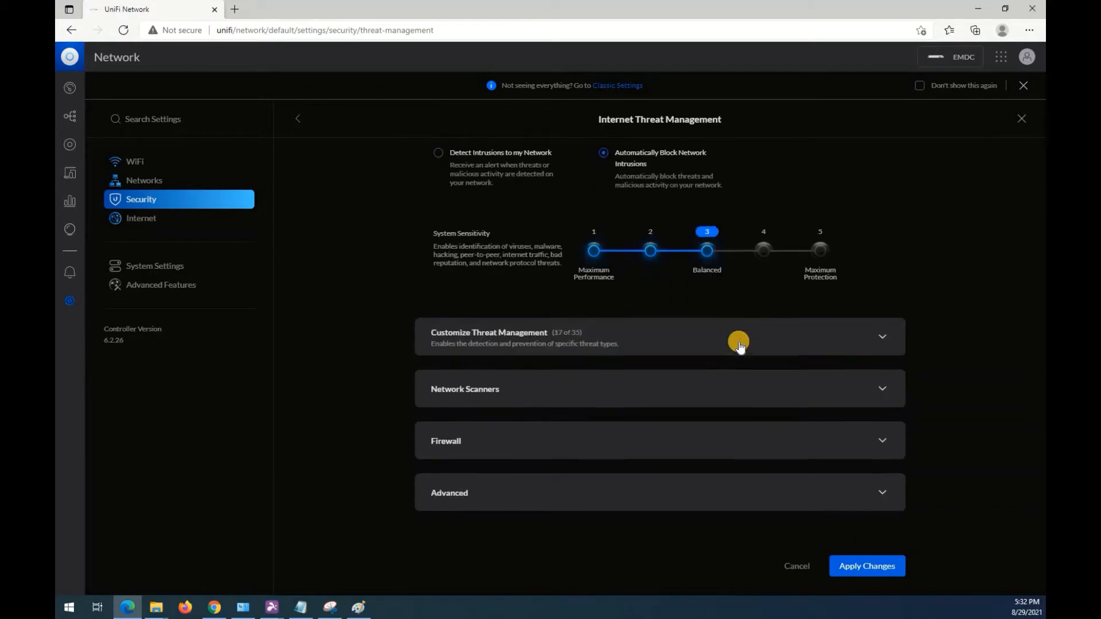
click(883, 331)
scroll(941, 336, down, 4)
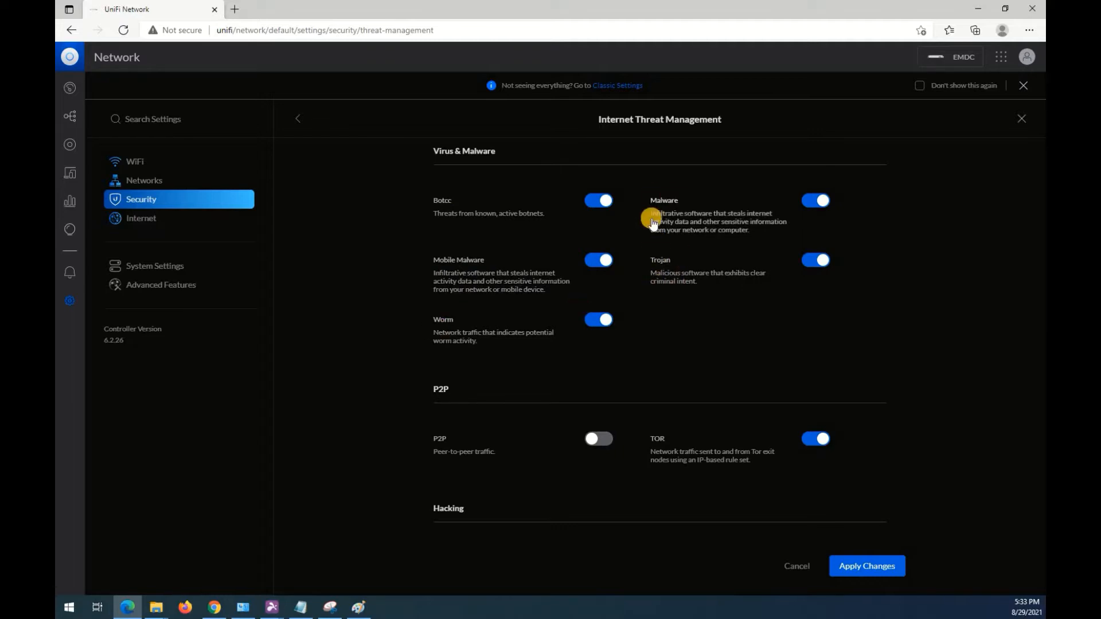
scroll(731, 206, down, 3)
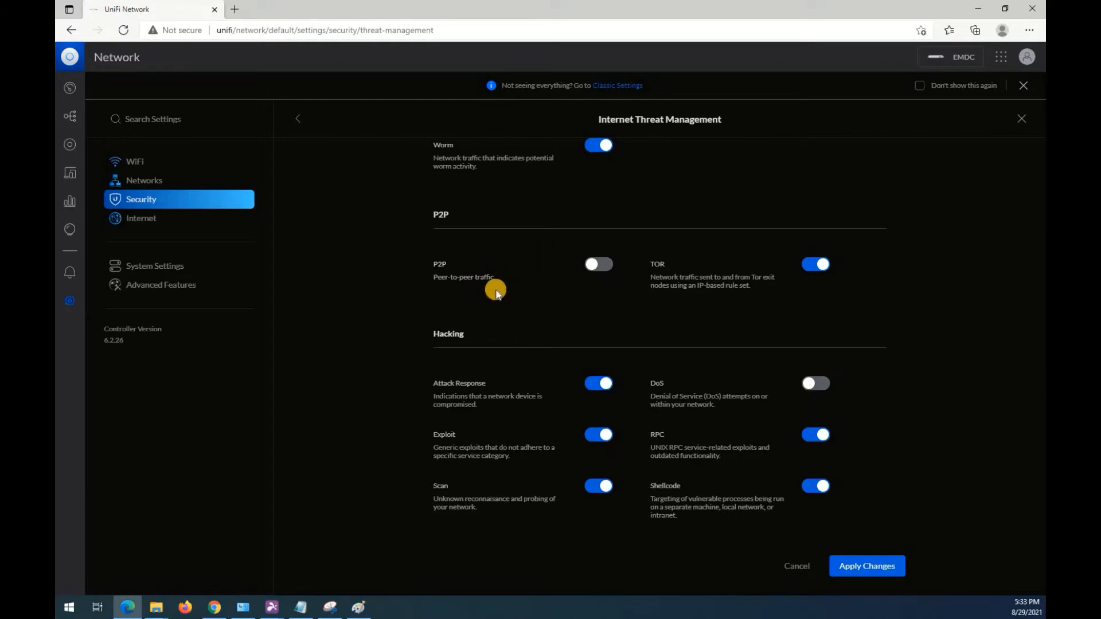
scroll(447, 295, down, 2)
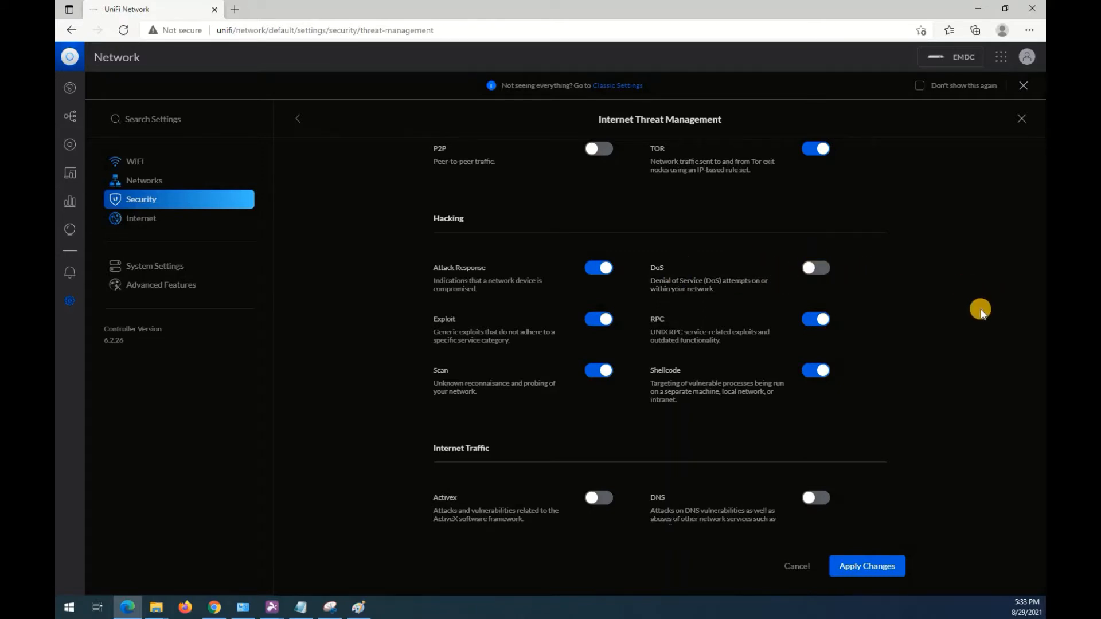
scroll(979, 309, down, 4)
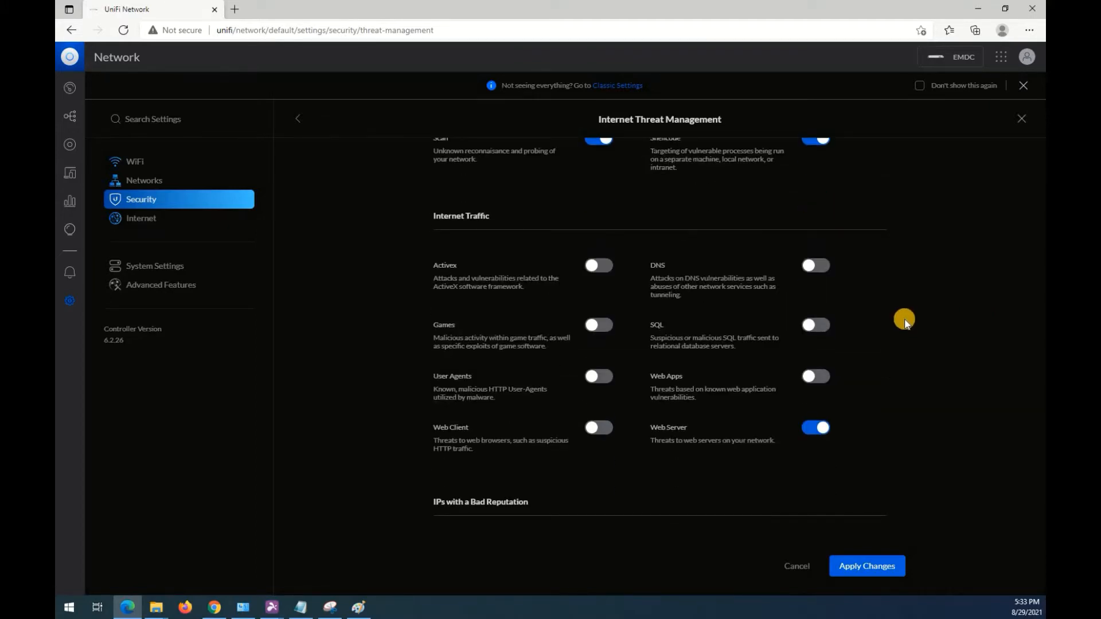
scroll(905, 322, down, 1)
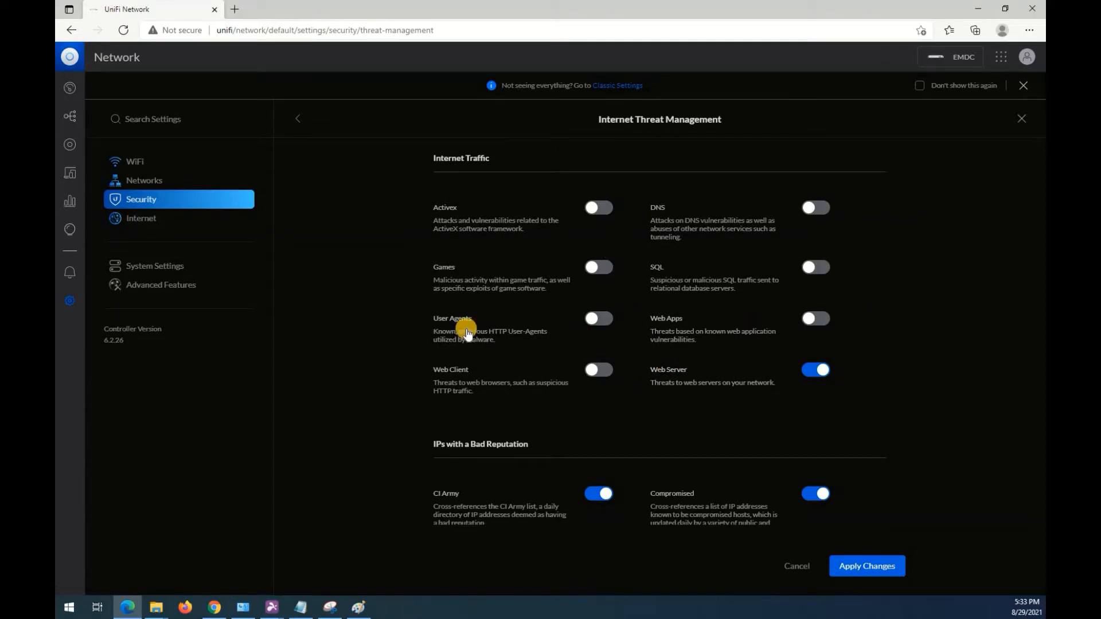
scroll(511, 327, down, 2)
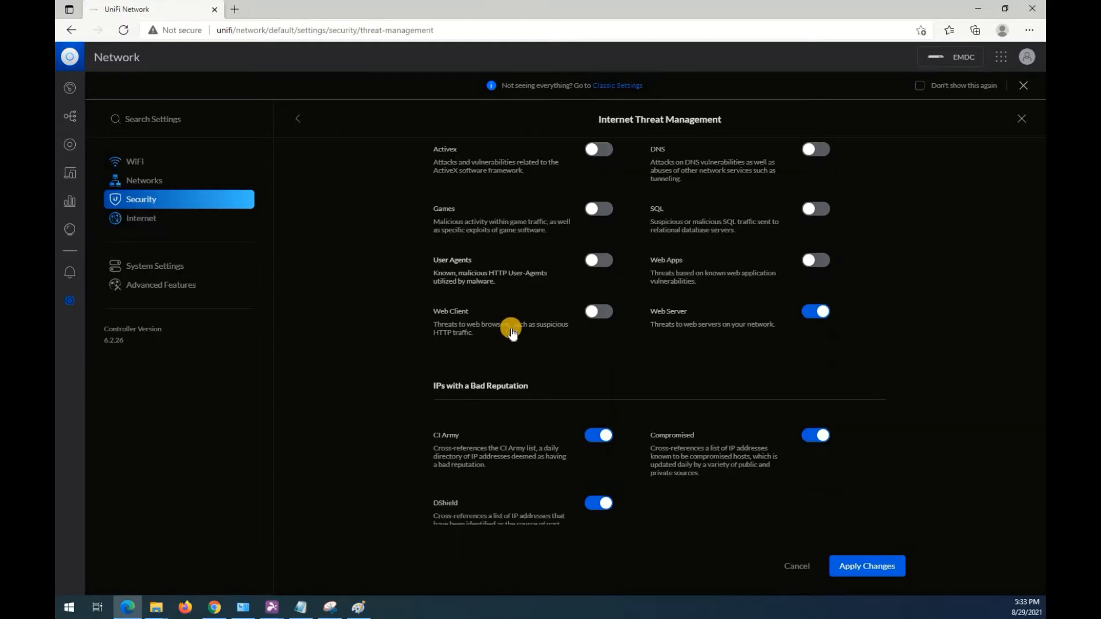
scroll(545, 326, down, 4)
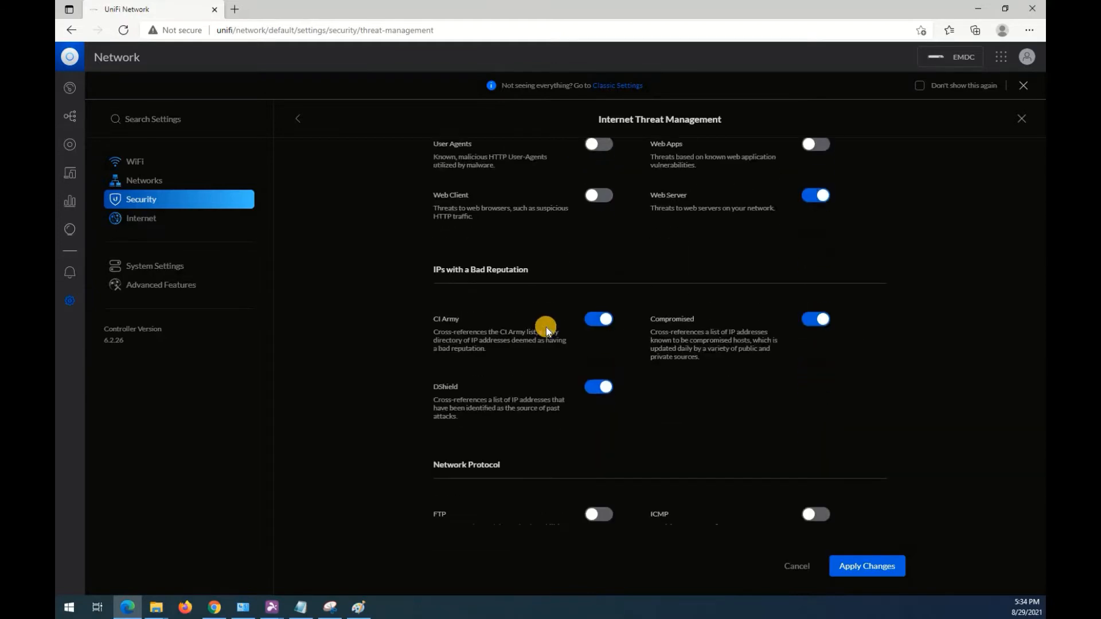
scroll(546, 326, down, 1)
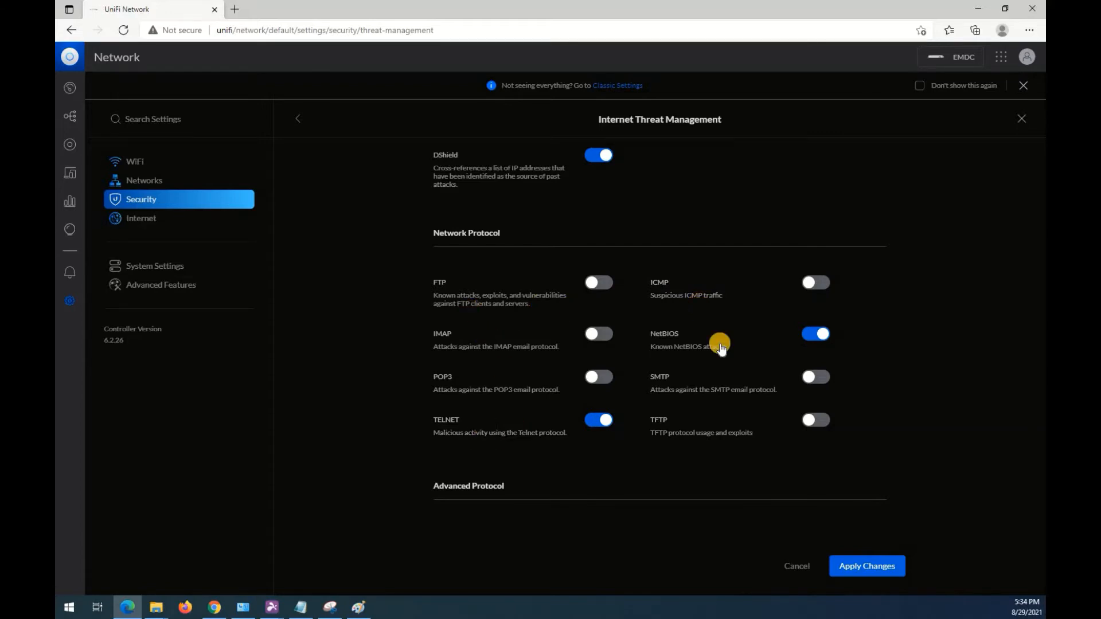
scroll(877, 353, down, 2)
scroll(876, 352, down, 3)
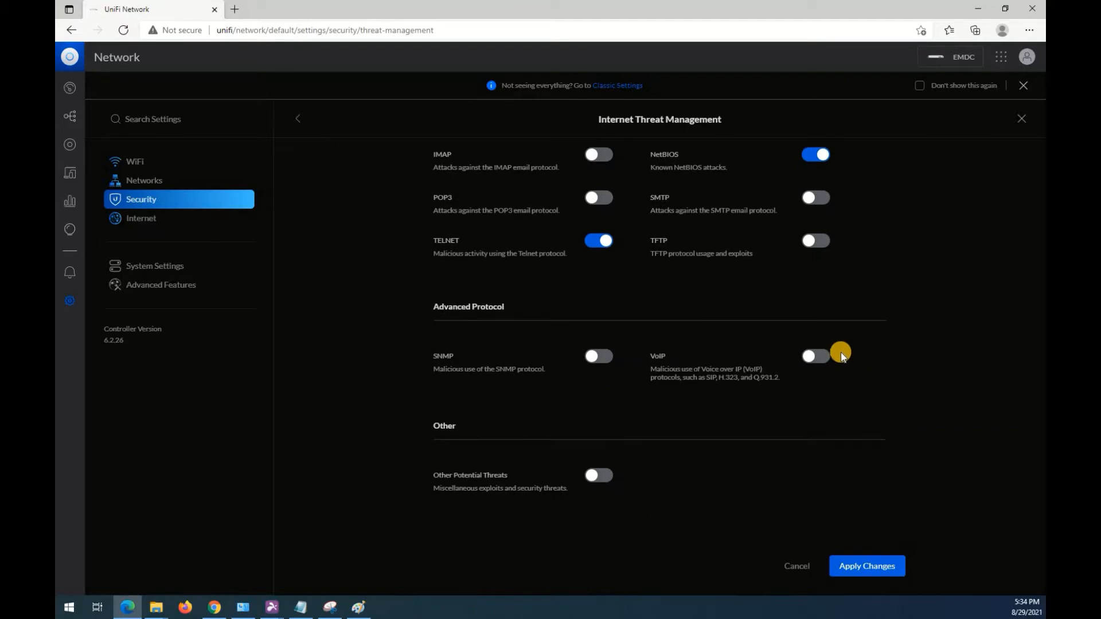
scroll(443, 357, down, 1)
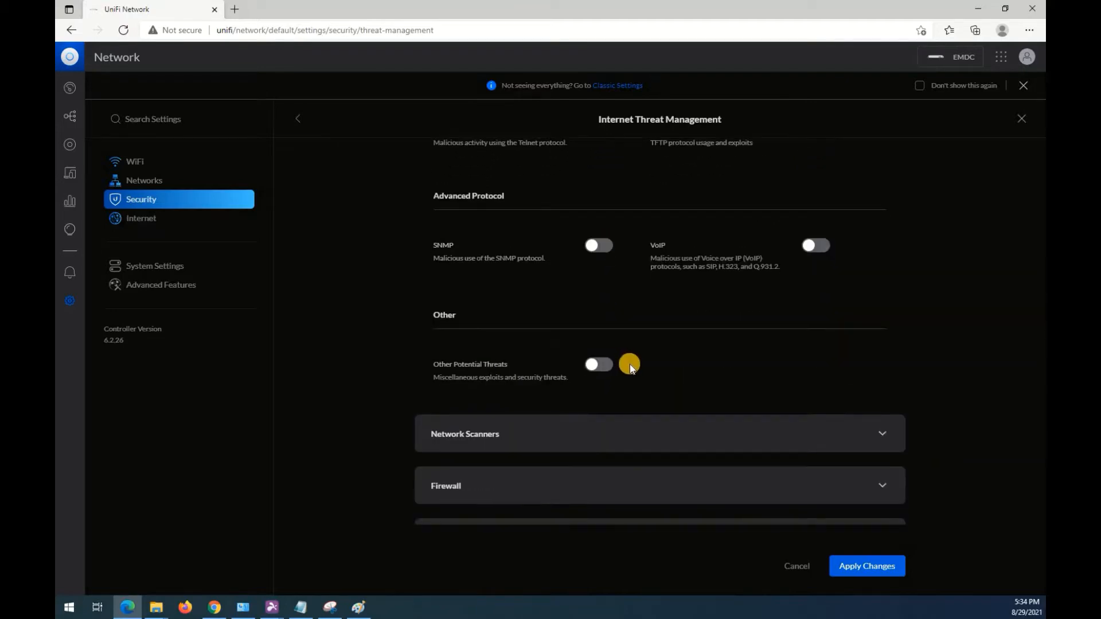
Expand Network Scanners in Internet Threat Management and enable both the Threat Scanner and the Internal Honeypot.
scroll(526, 396, down, 1)
click(531, 388)
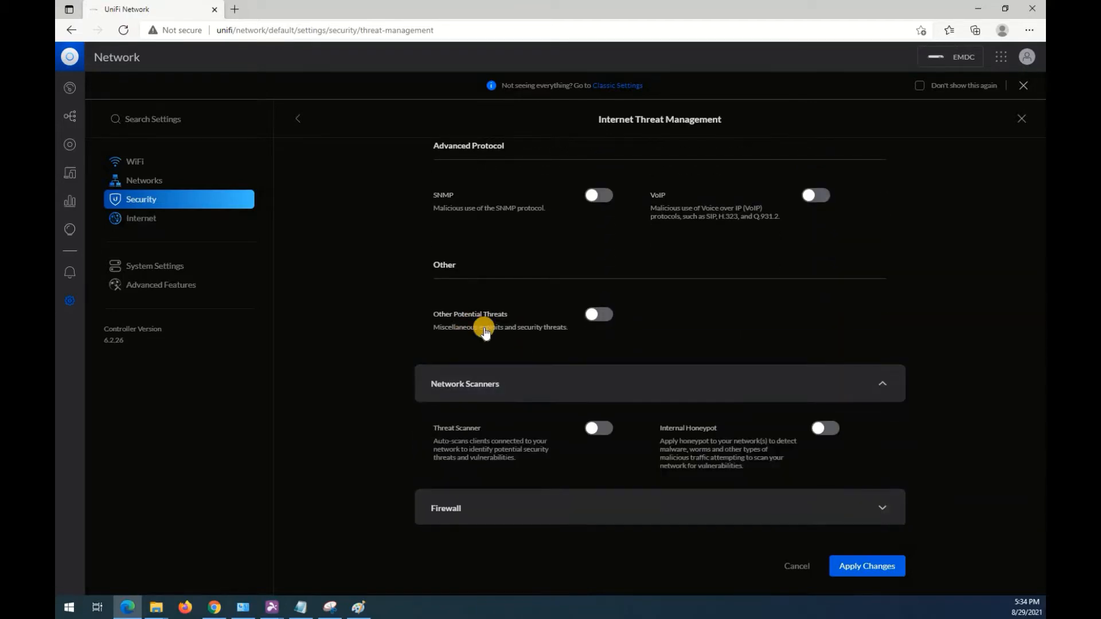
scroll(568, 338, down, 1)
click(601, 357)
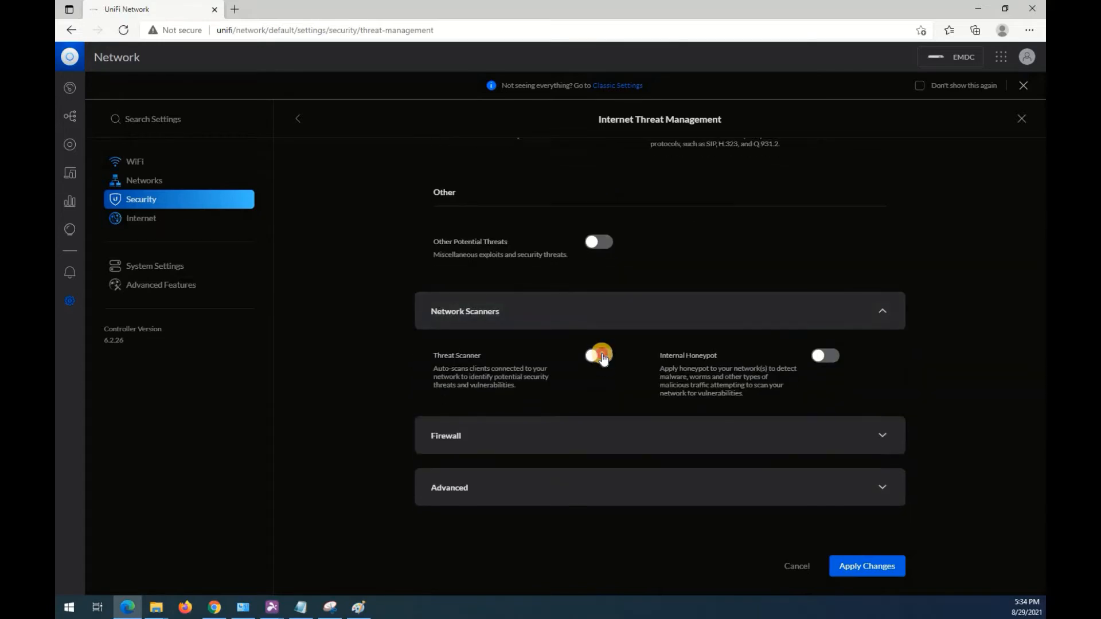
click(602, 356)
click(831, 357)
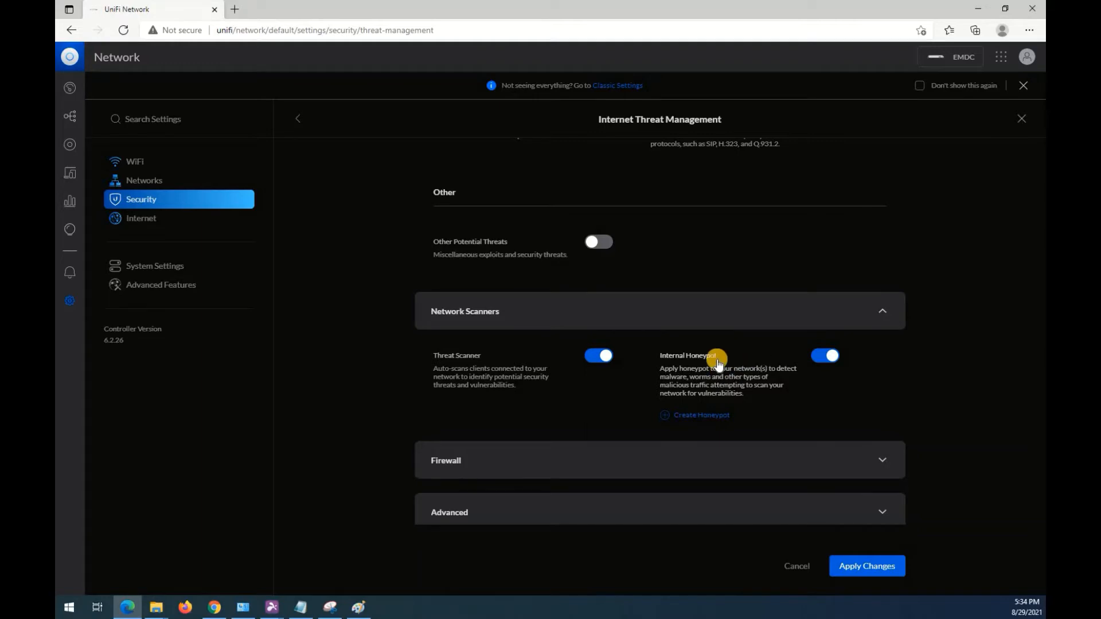
Review the Firewall and Advanced sections of Internet Threat Management and apply the changes.
scroll(966, 342, down, 1)
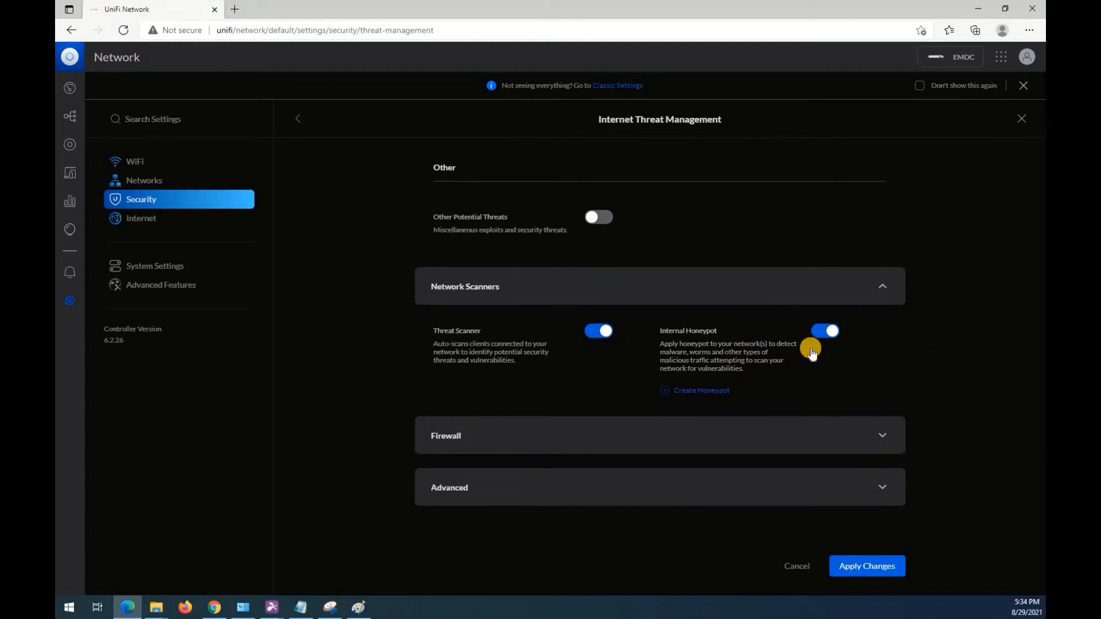
click(584, 436)
scroll(475, 447, down, 2)
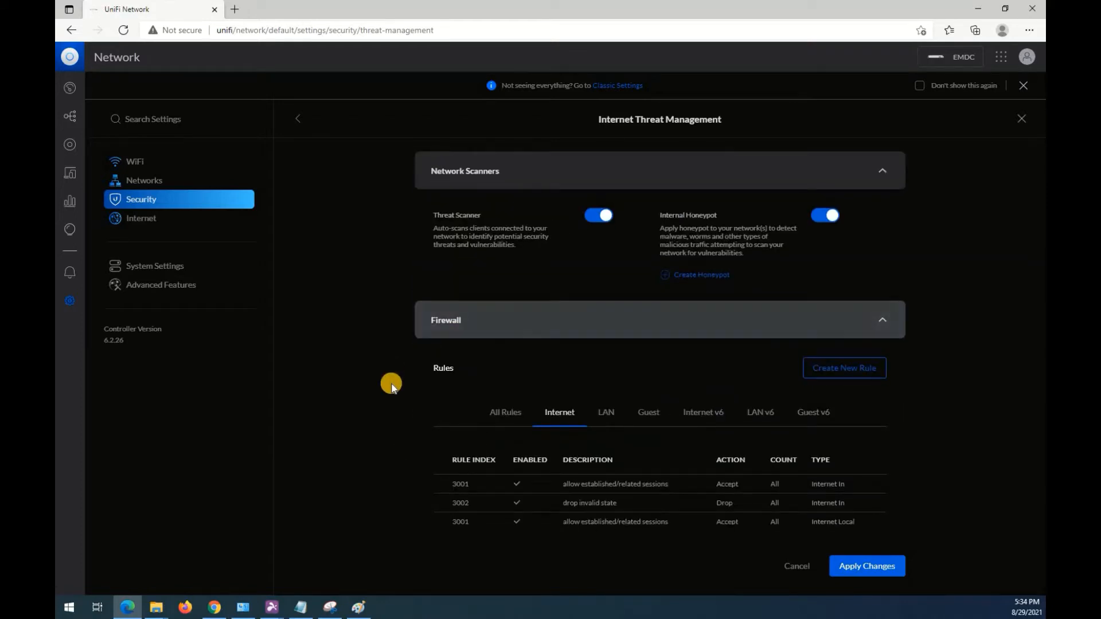
scroll(388, 381, down, 2)
scroll(343, 377, down, 6)
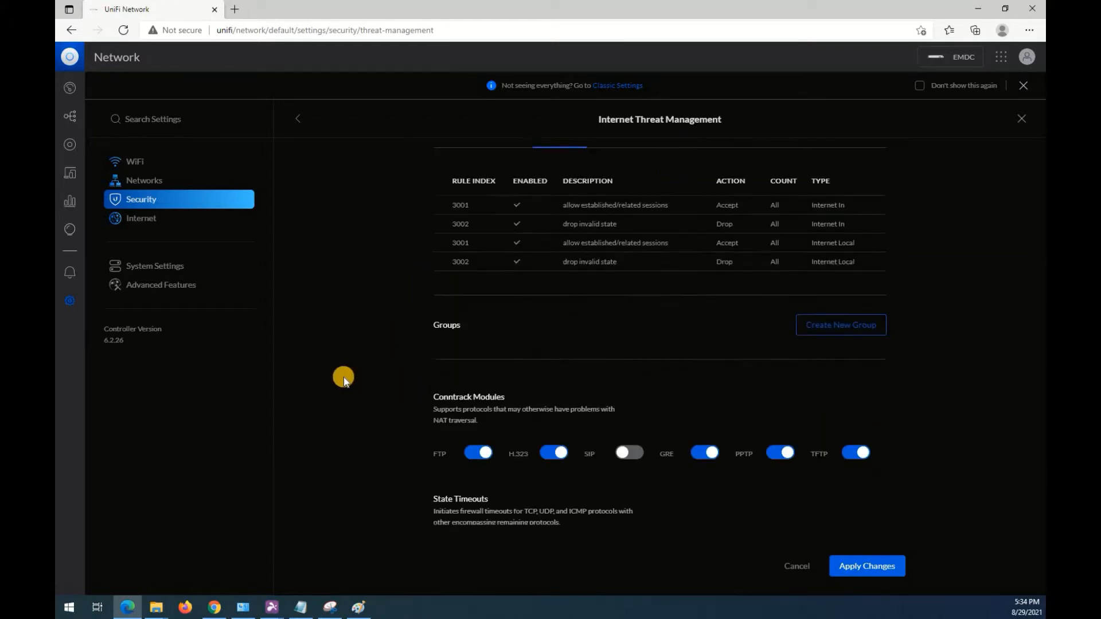
scroll(433, 327, down, 3)
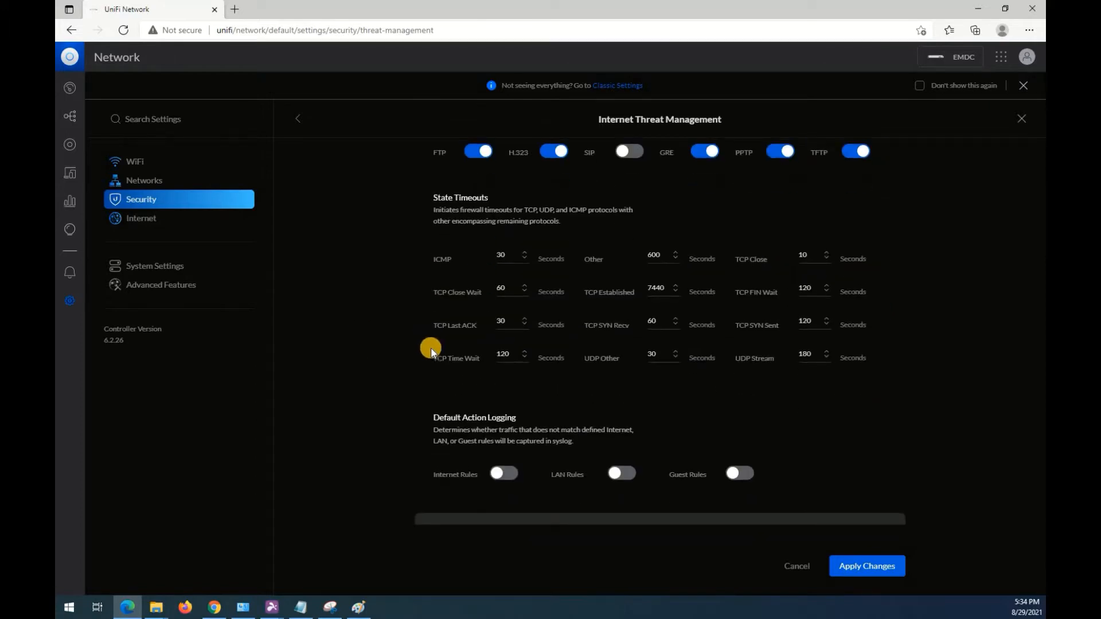
click(487, 489)
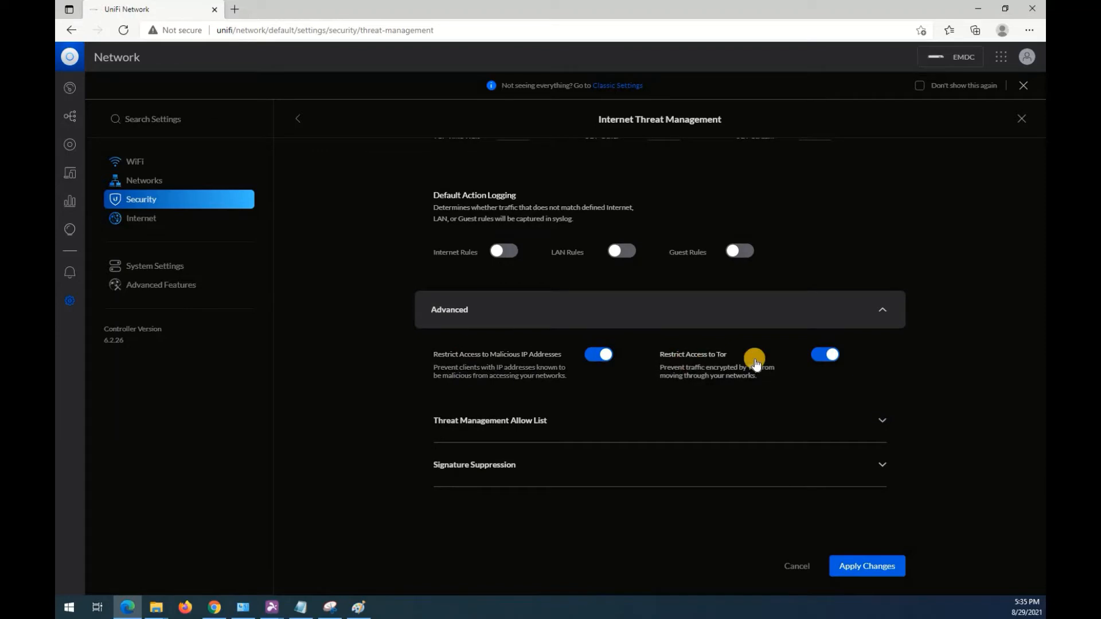
click(851, 556)
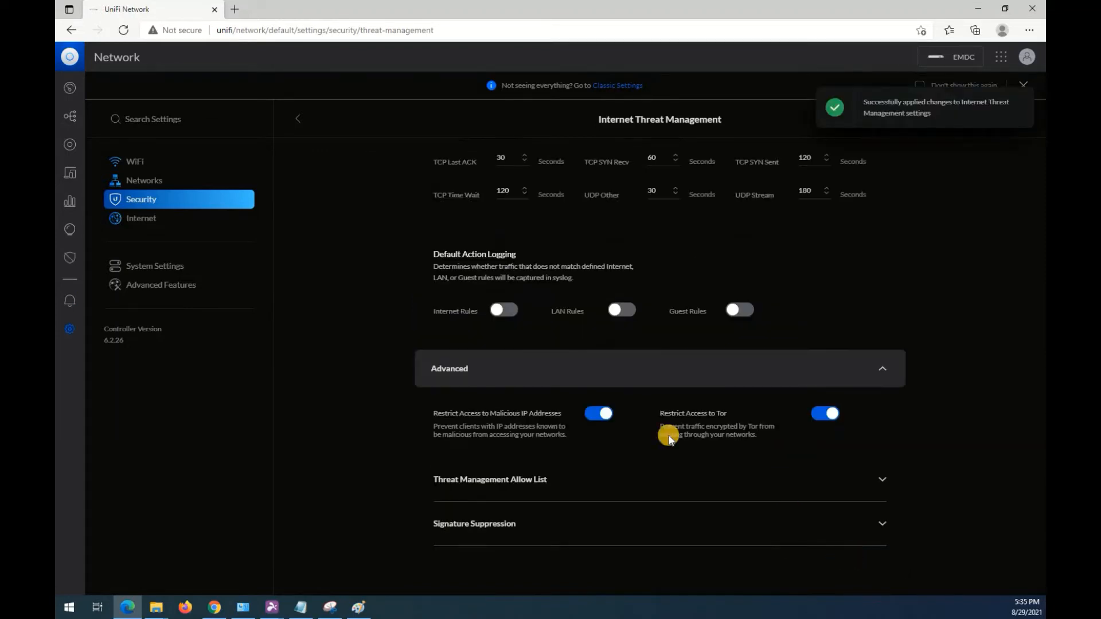
Review the WAN connections in the Internet settings and the general options in System Settings.
click(146, 216)
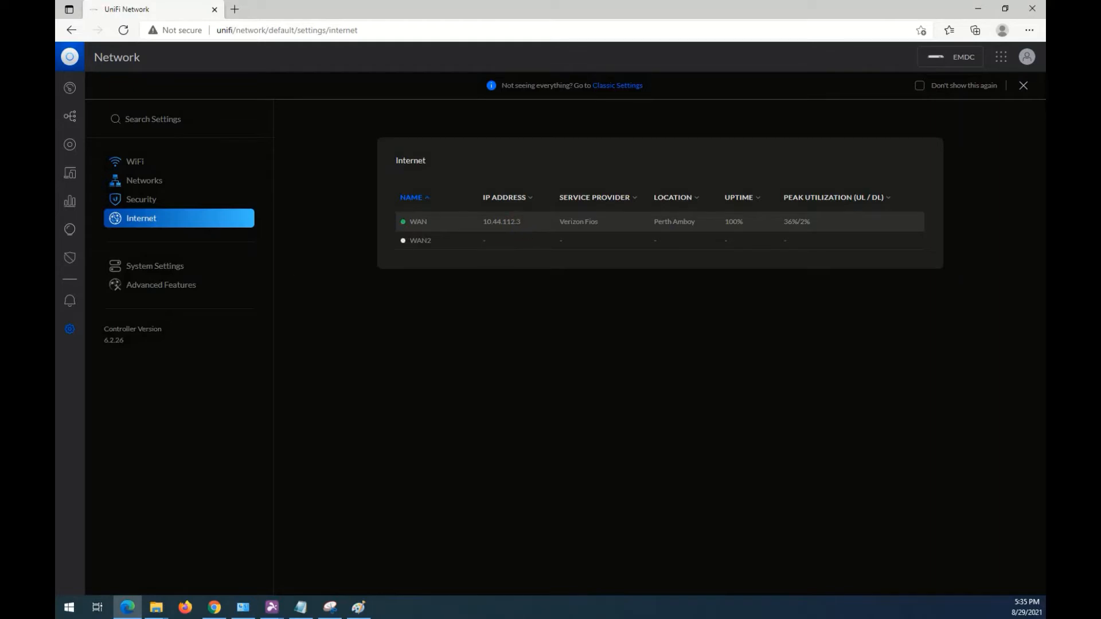
click(121, 267)
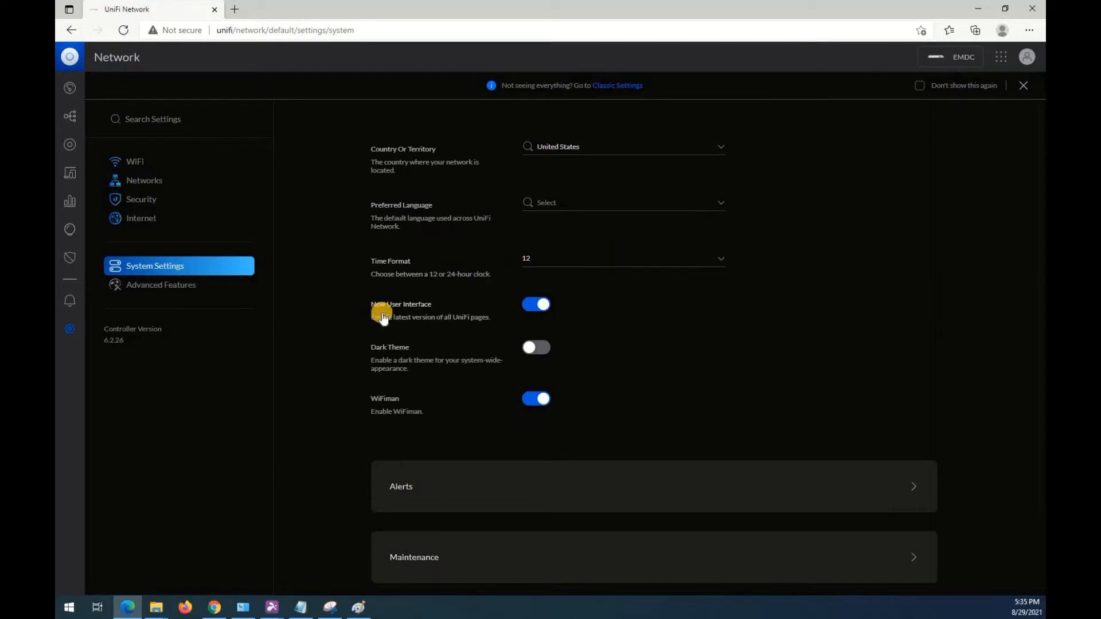
scroll(344, 355, down, 2)
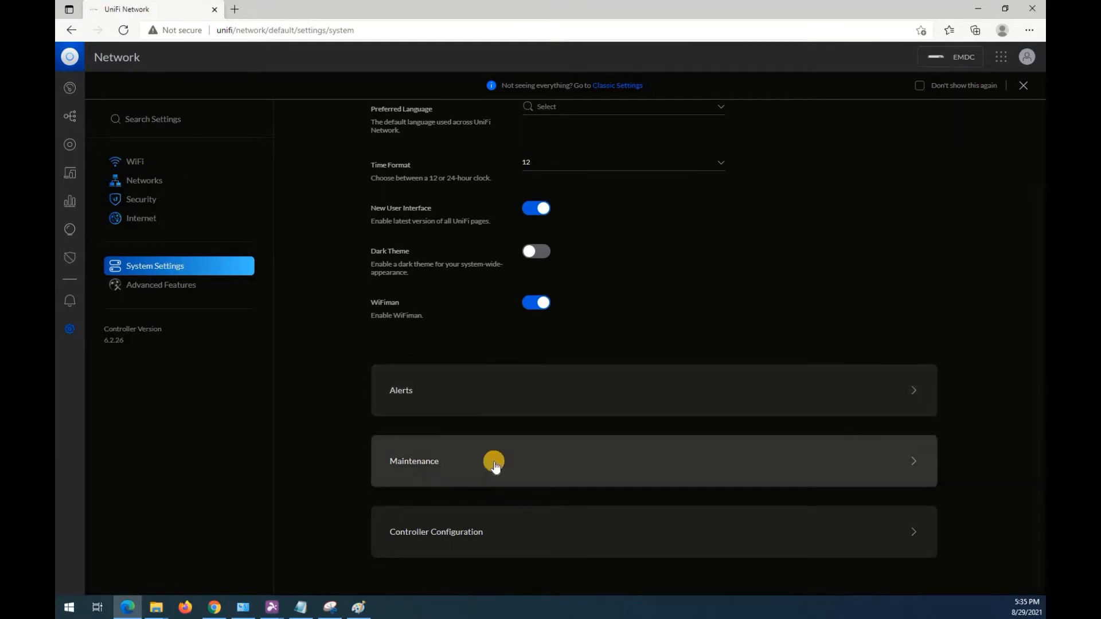
Check the Alerts preference options and dismiss the Classic Settings notice before returning to System Settings.
click(495, 404)
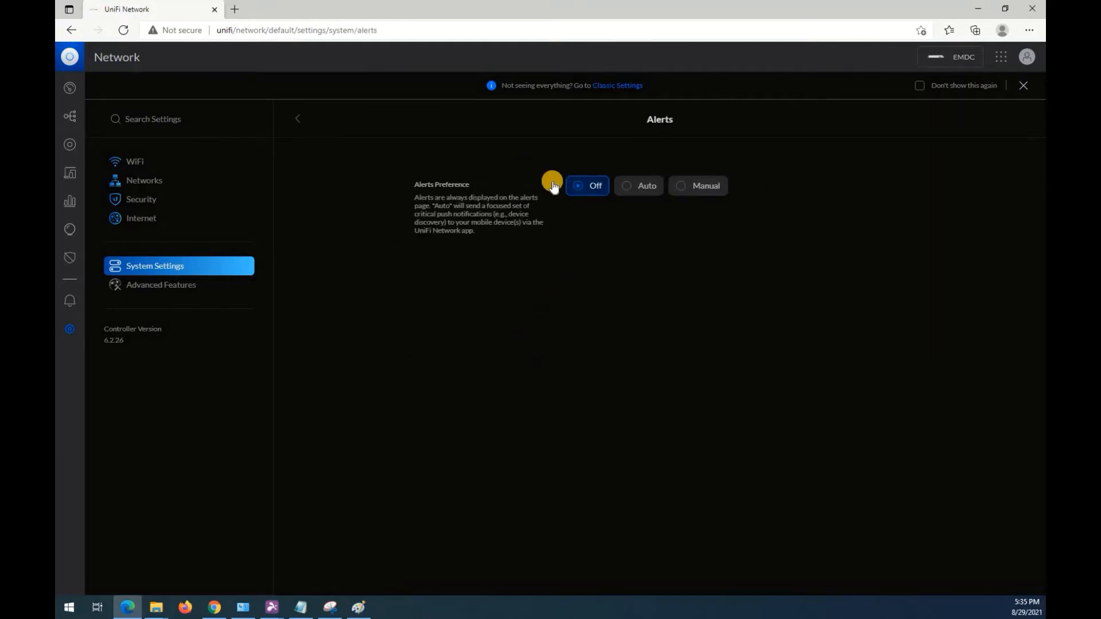
click(1024, 86)
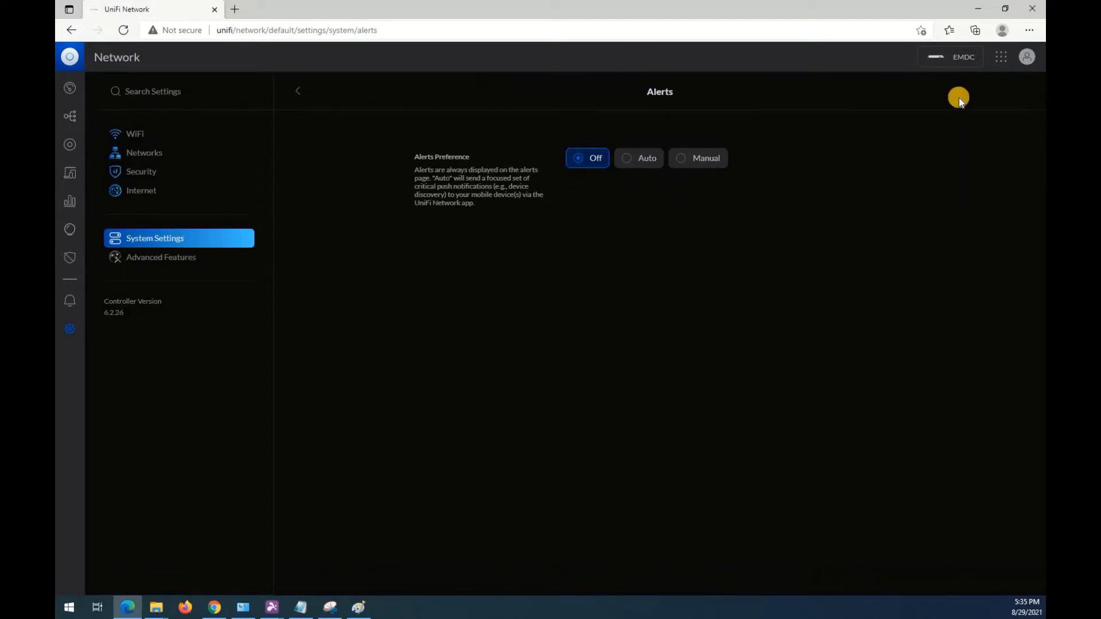
click(299, 91)
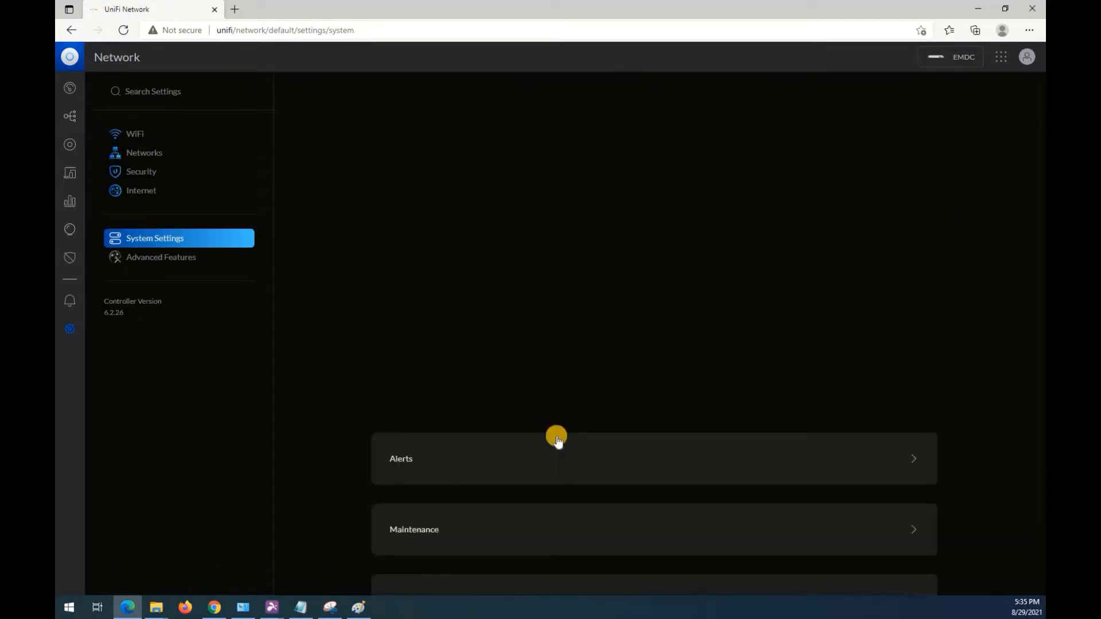
Examine the Maintenance settings, including Advanced Settings, Statistics Data Retention and Support Information, and return to System Settings.
scroll(492, 442, down, 1)
click(474, 466)
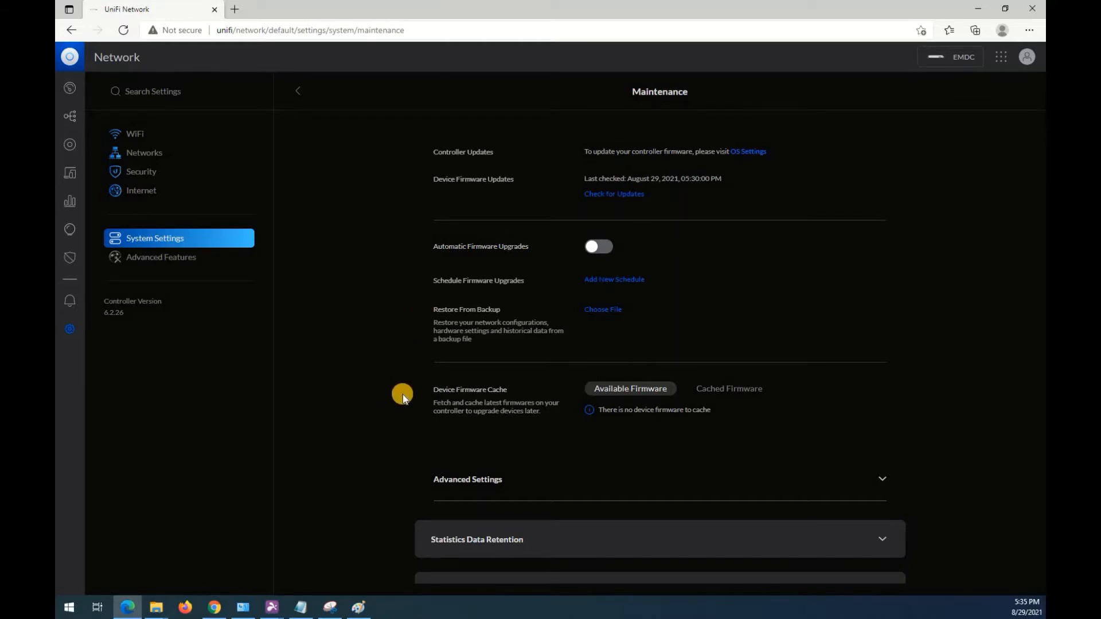
scroll(435, 413, down, 1)
click(455, 436)
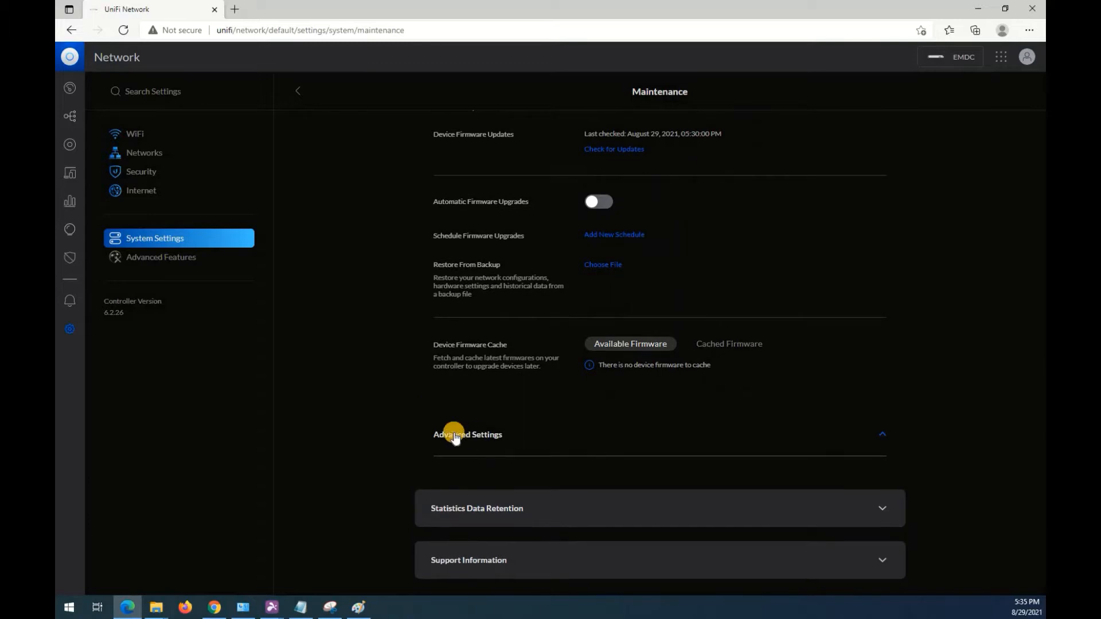
scroll(445, 437, down, 2)
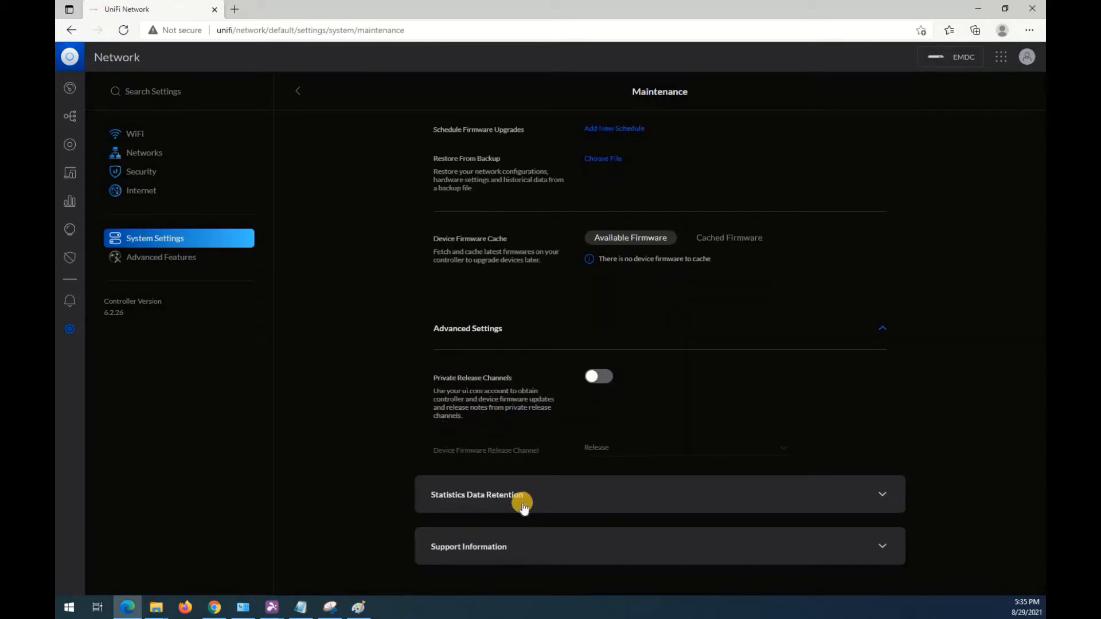
click(522, 505)
scroll(412, 275, down, 5)
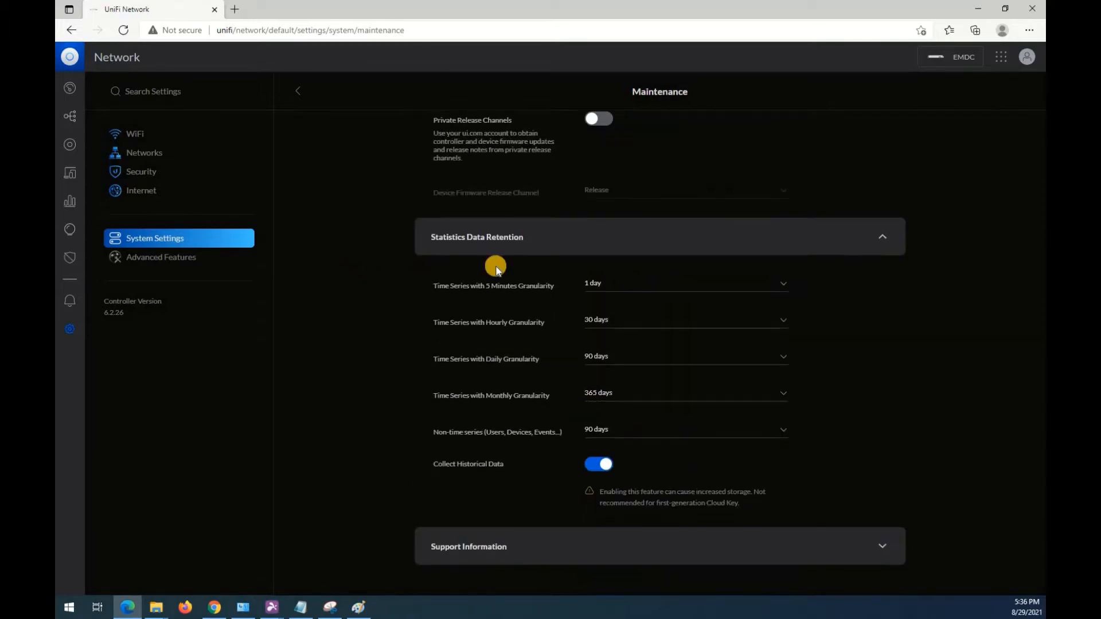
click(541, 551)
scroll(525, 369, down, 3)
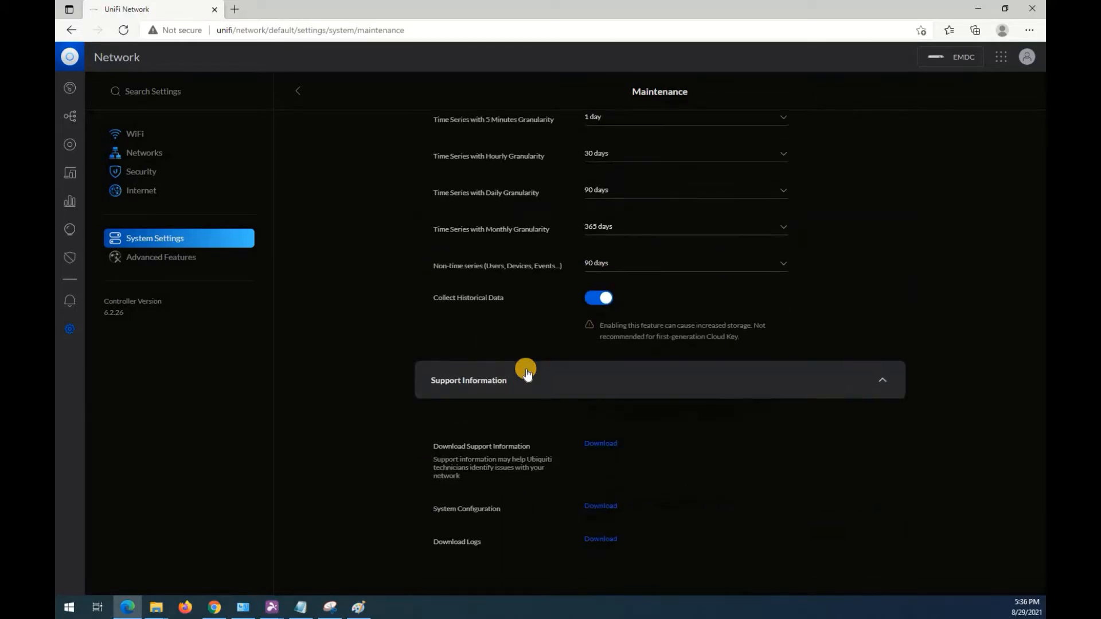
scroll(295, 86, up, 10)
click(305, 90)
Examine the Controller Configuration options, including the Remote Logging levels, and collapse that section again.
scroll(344, 298, down, 1)
click(432, 535)
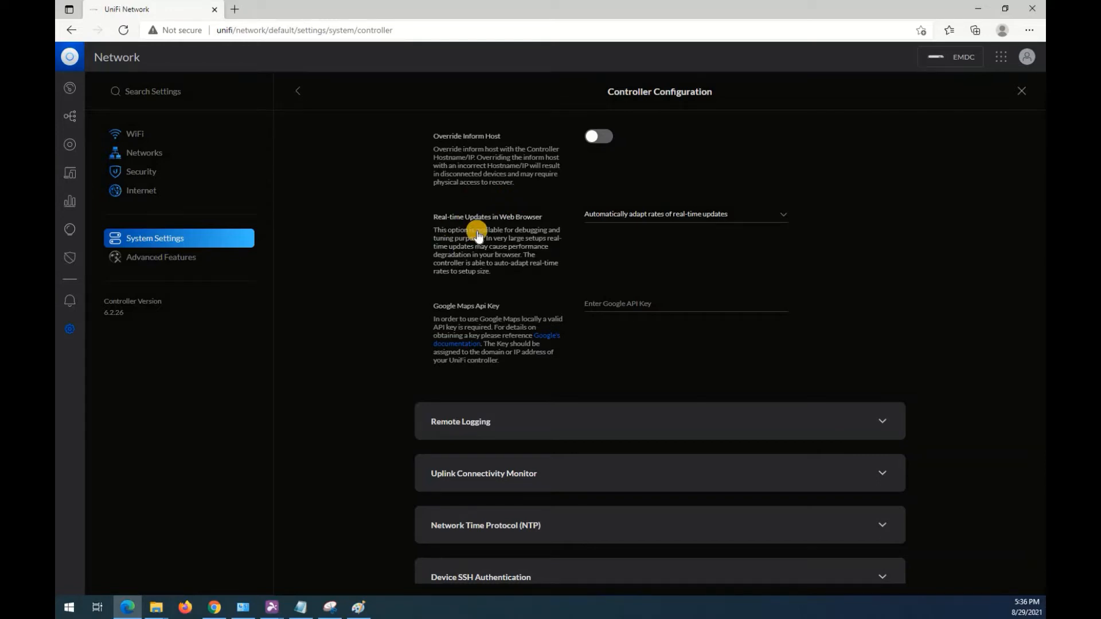
scroll(369, 474, down, 2)
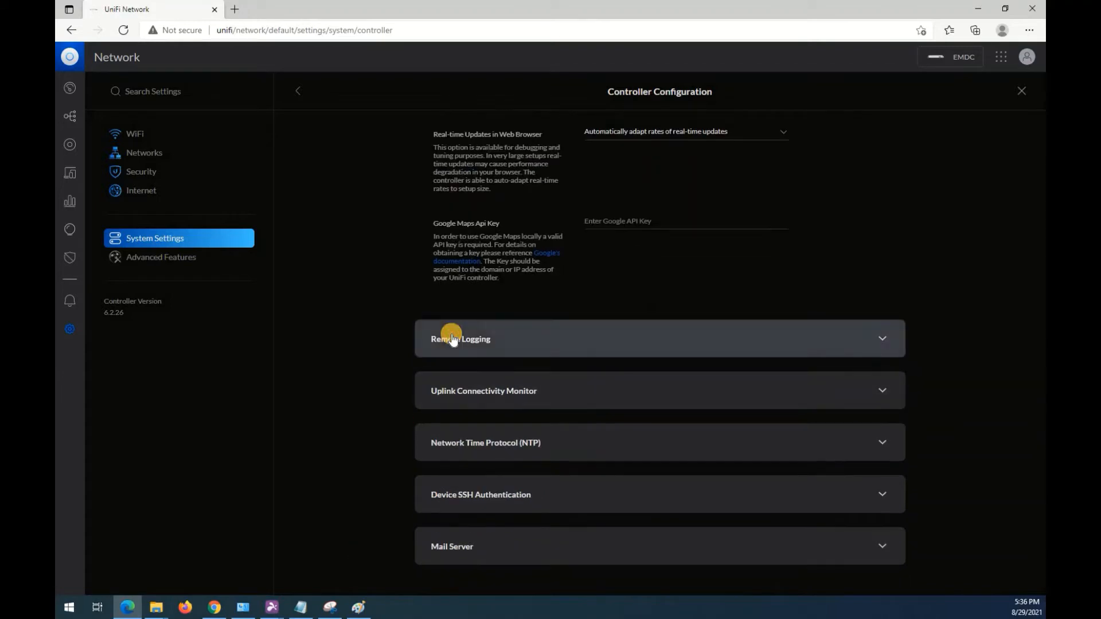
click(452, 339)
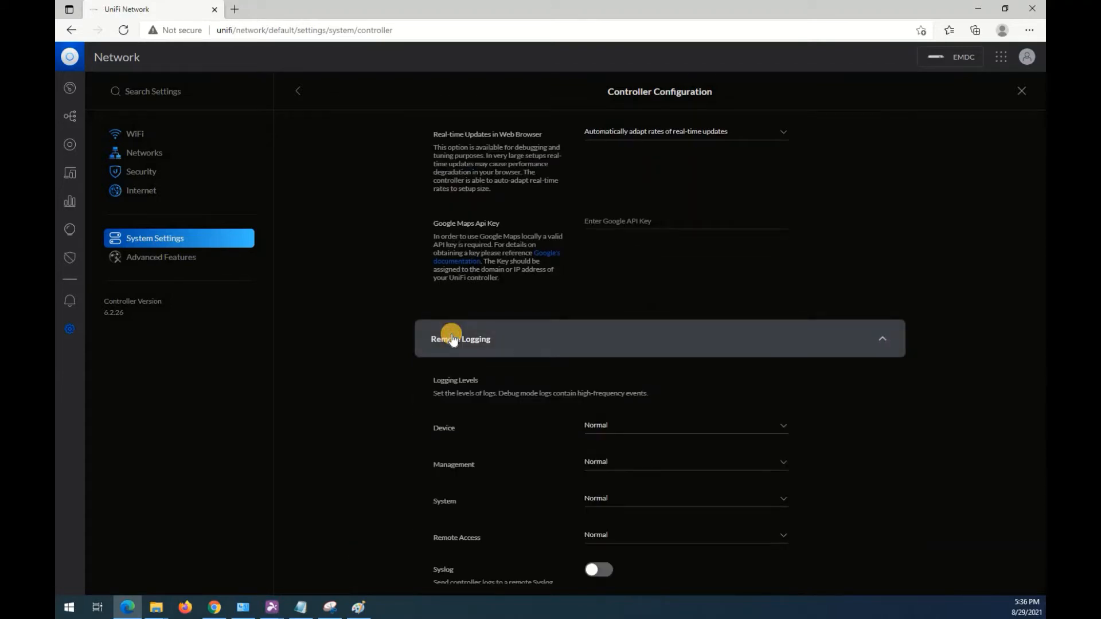
scroll(453, 339, down, 2)
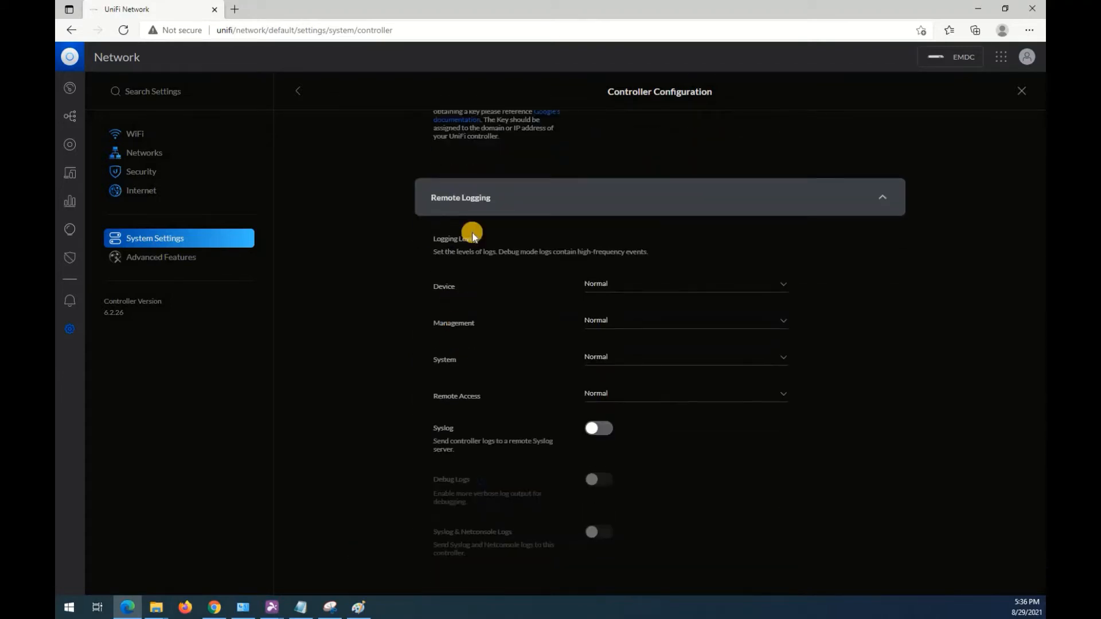
click(466, 200)
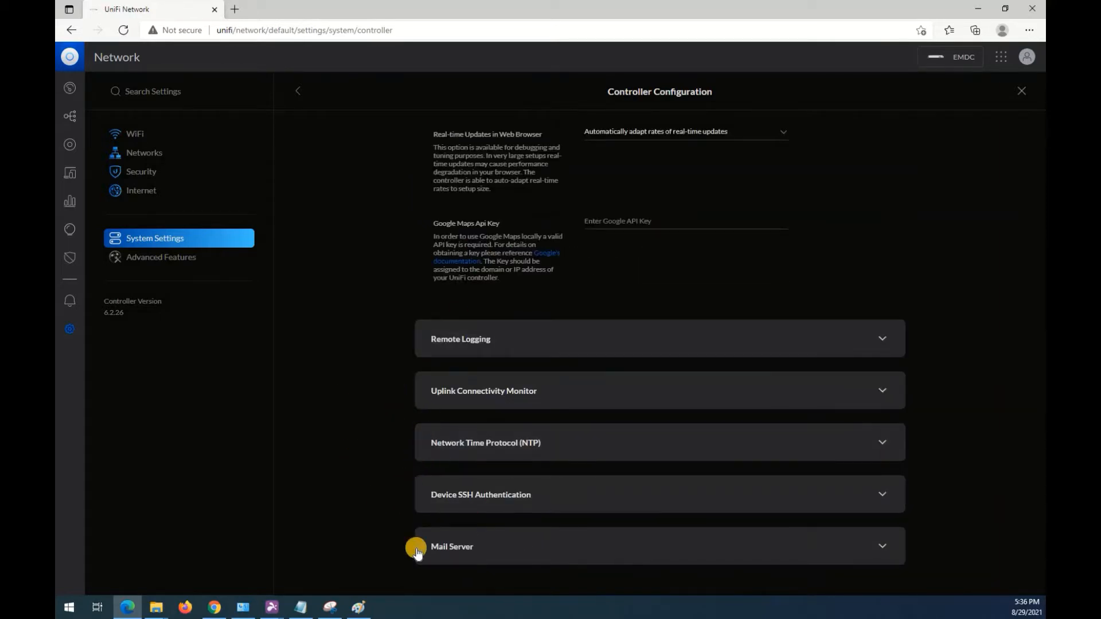
Look through the Advanced Features page and check the Dream Machine's entry in the UniFi Devices list.
click(160, 260)
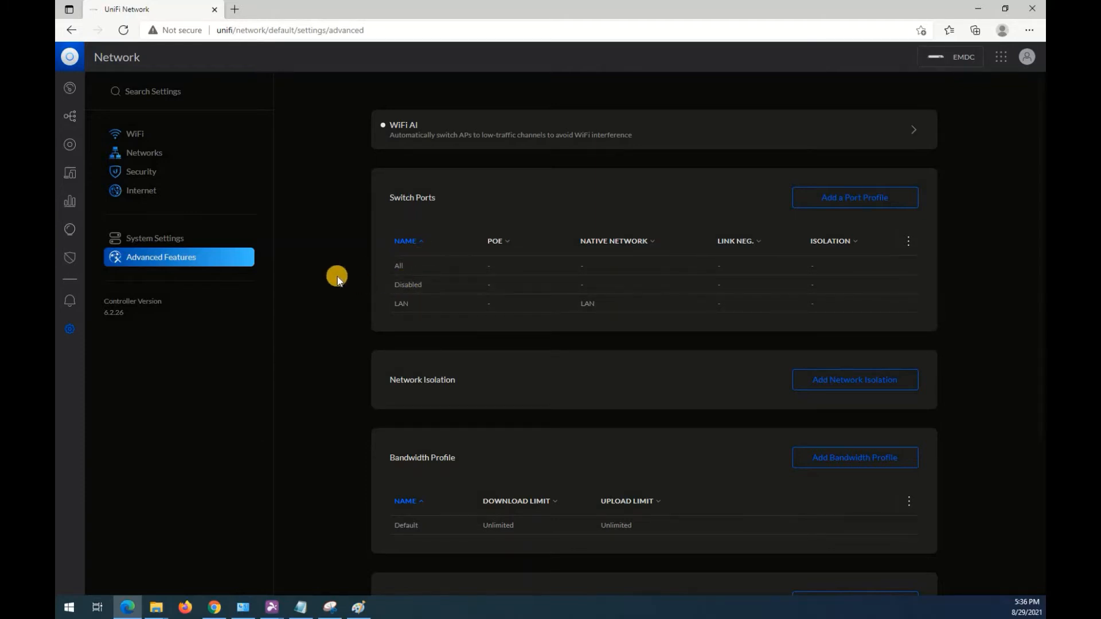
scroll(337, 277, down, 4)
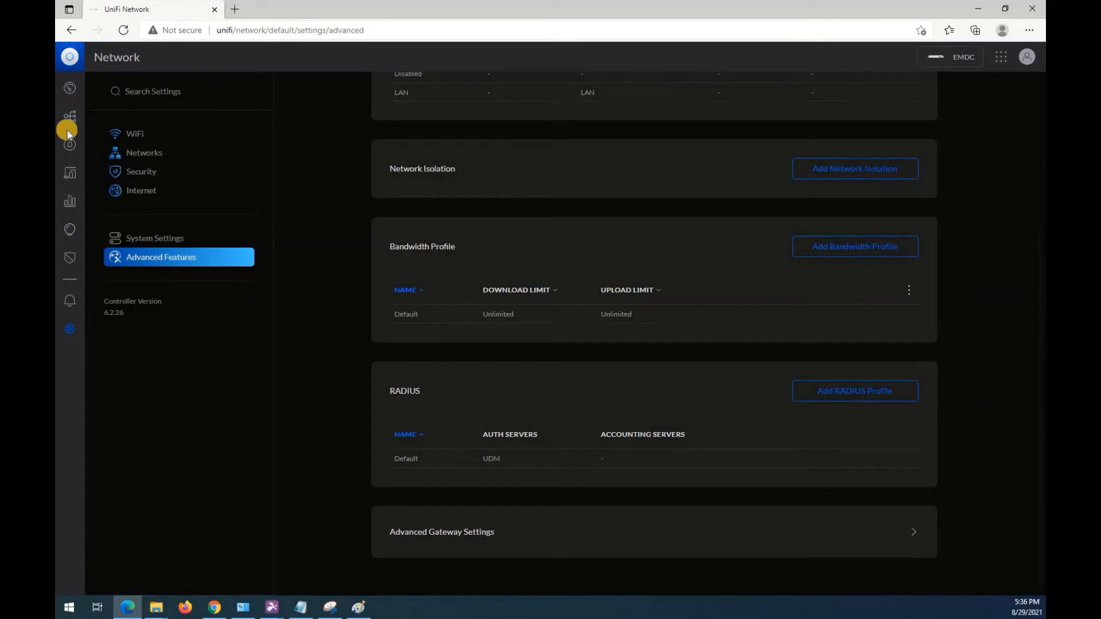
click(68, 149)
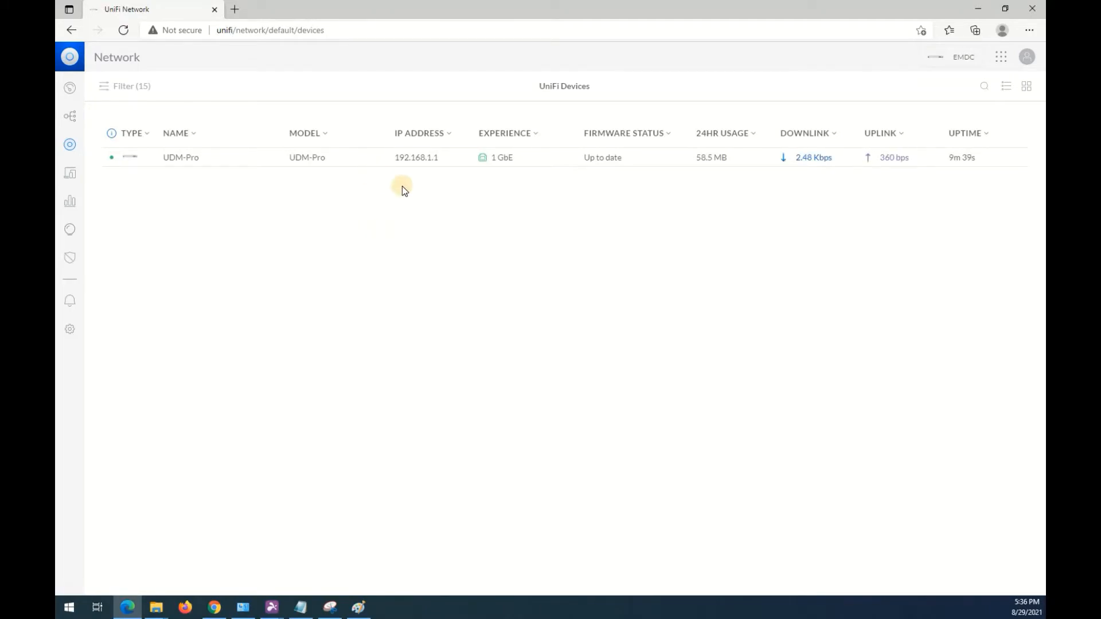
click(644, 618)
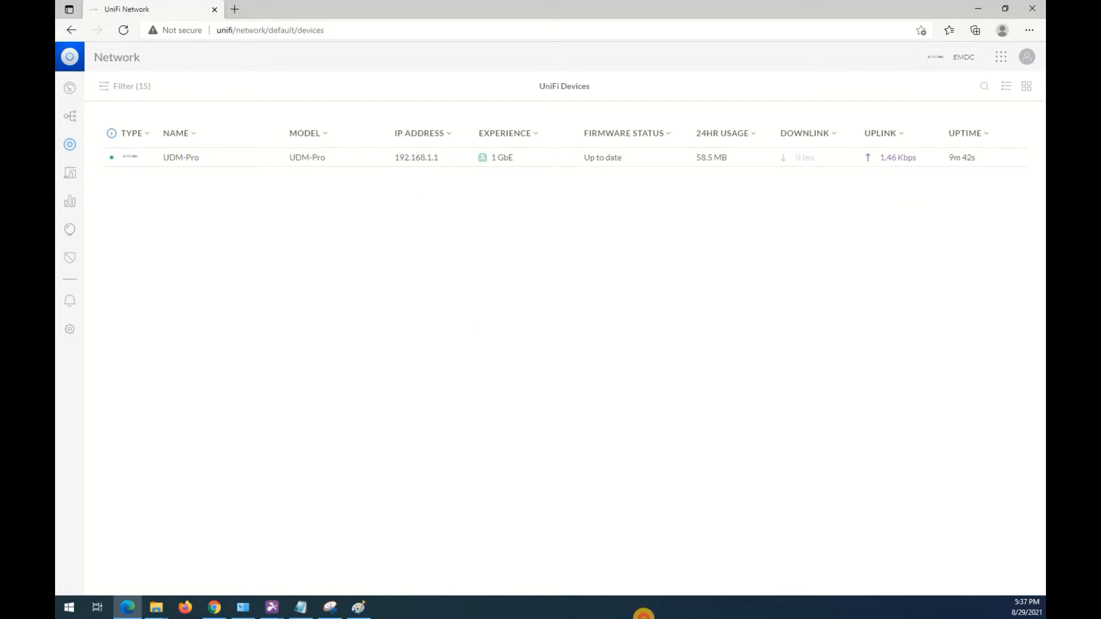
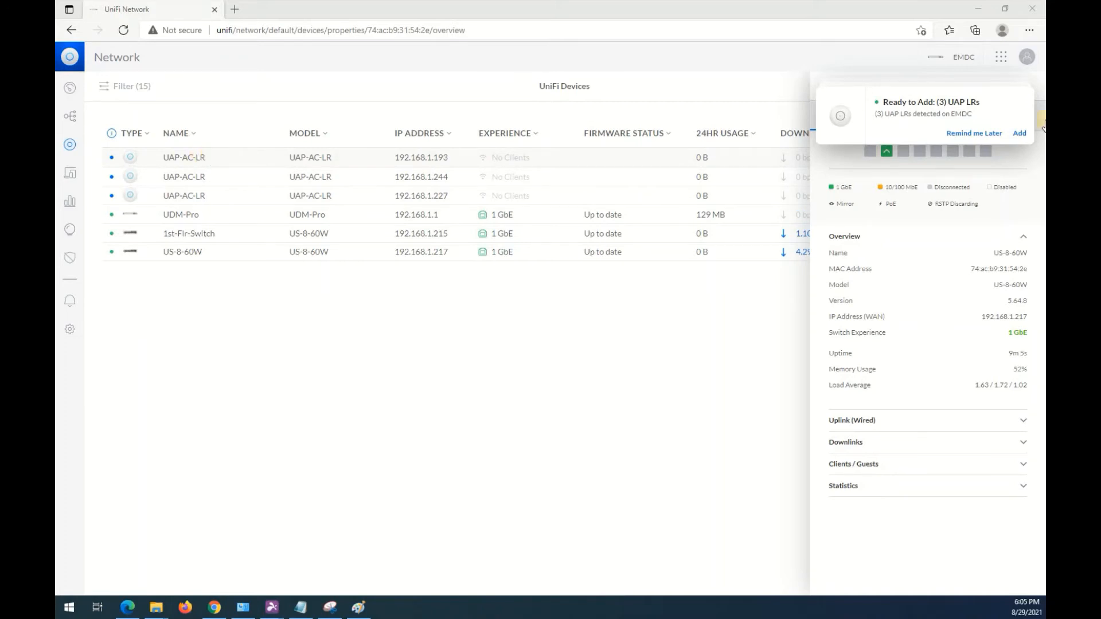
Add the three detected UAP LRs to EMDC and upgrade all three UAP-AC-LR access points to the available firmware.
click(1019, 133)
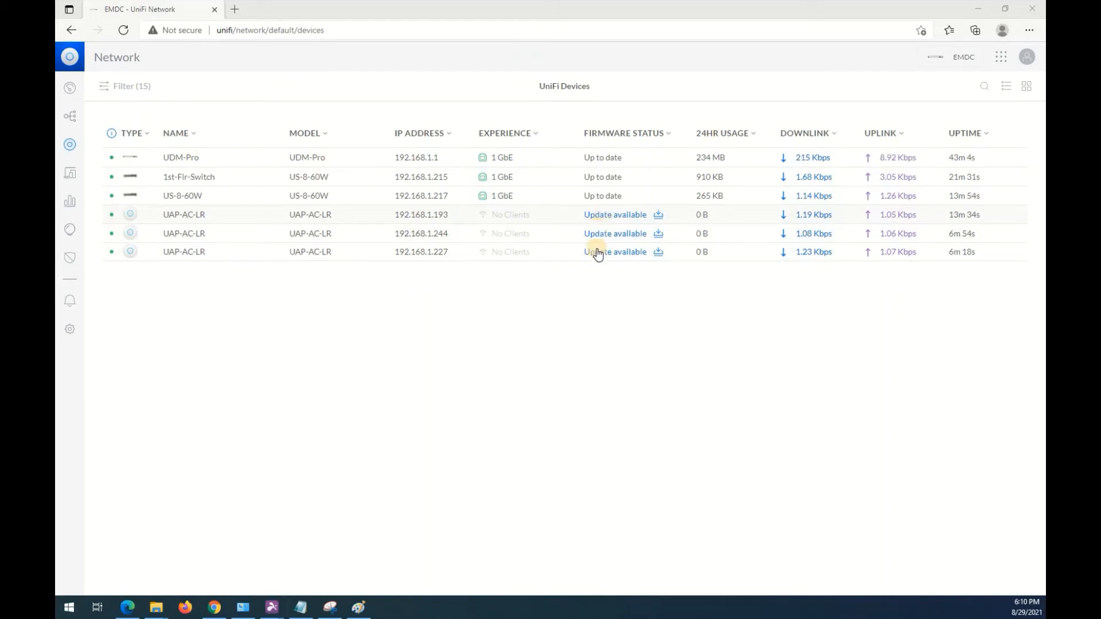
click(597, 216)
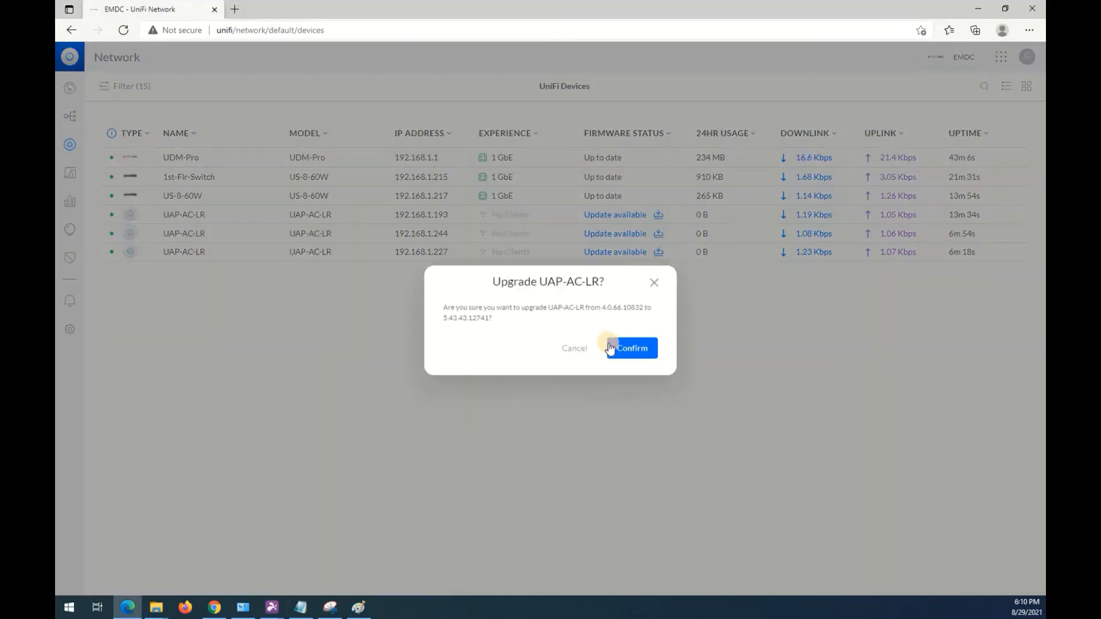
click(612, 339)
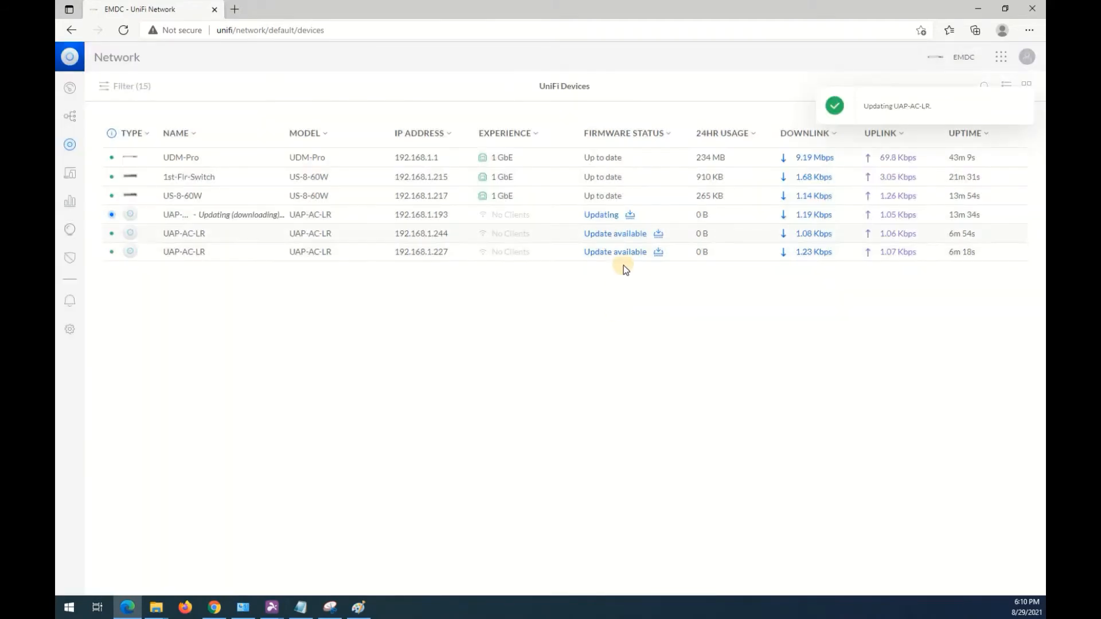
click(606, 232)
click(618, 348)
click(610, 253)
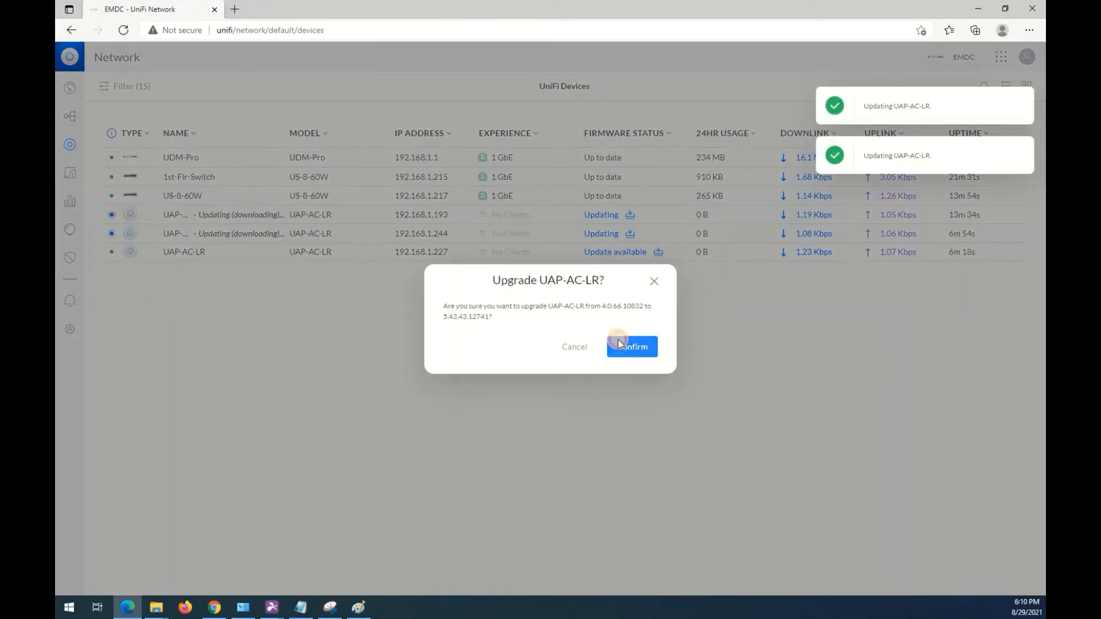
click(617, 346)
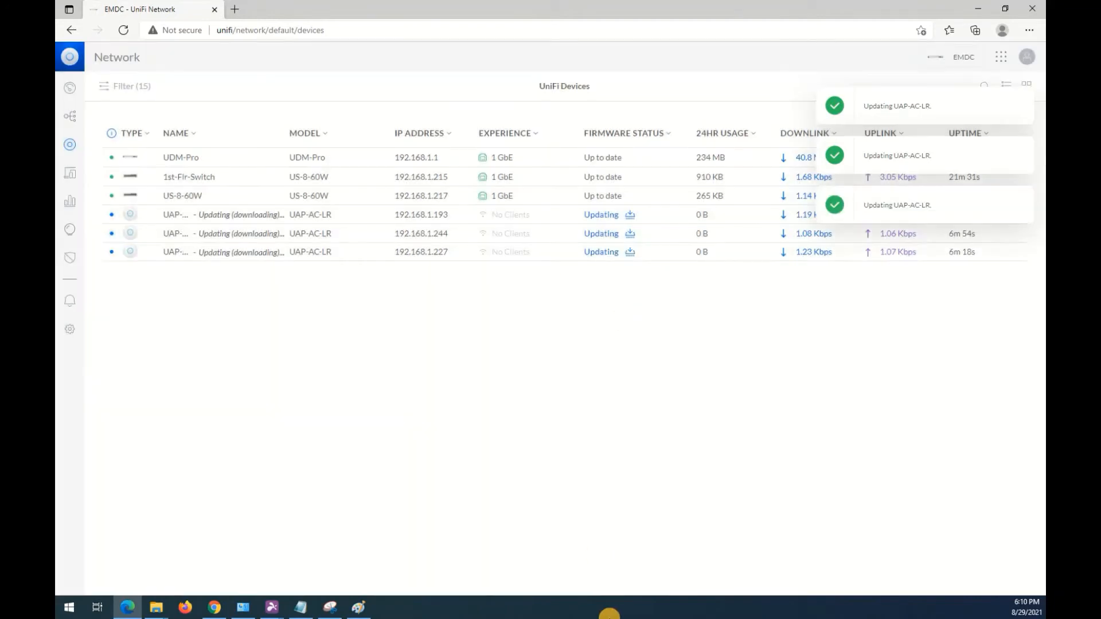
click(615, 618)
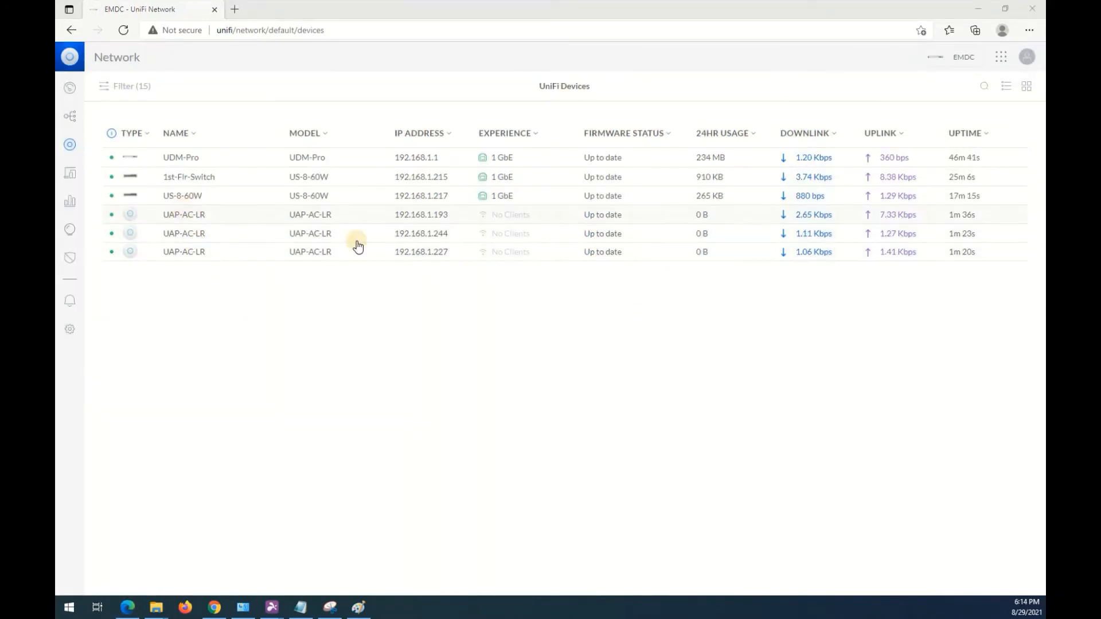
Rename the US-8-60W switch at 192.168.1.217 as Office-Switch, apply the change and close its properties.
click(182, 199)
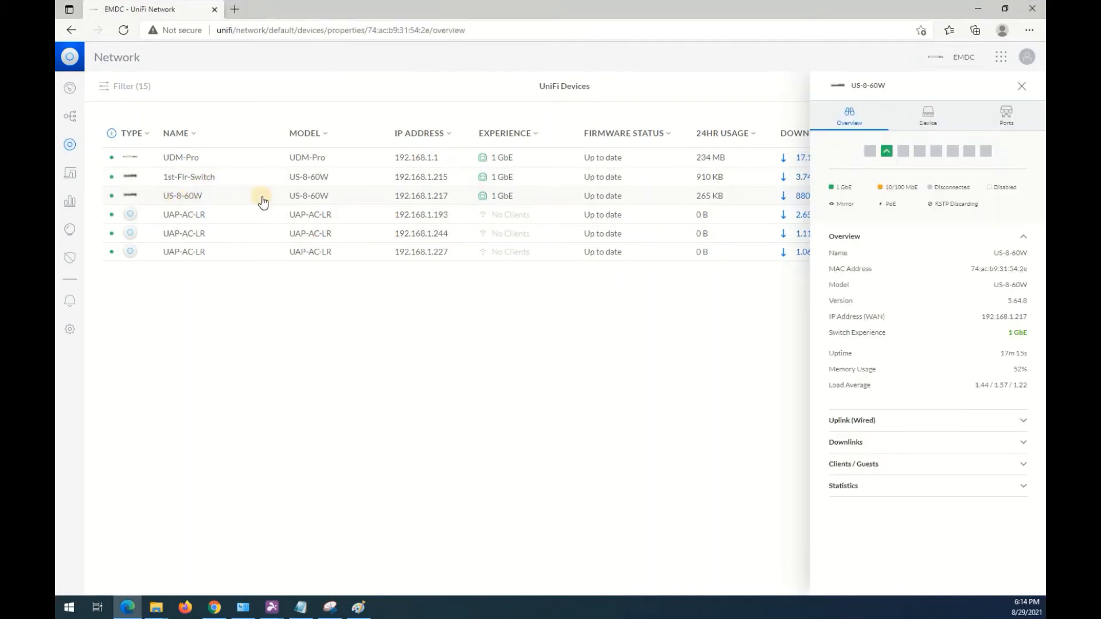
click(938, 117)
click(862, 170)
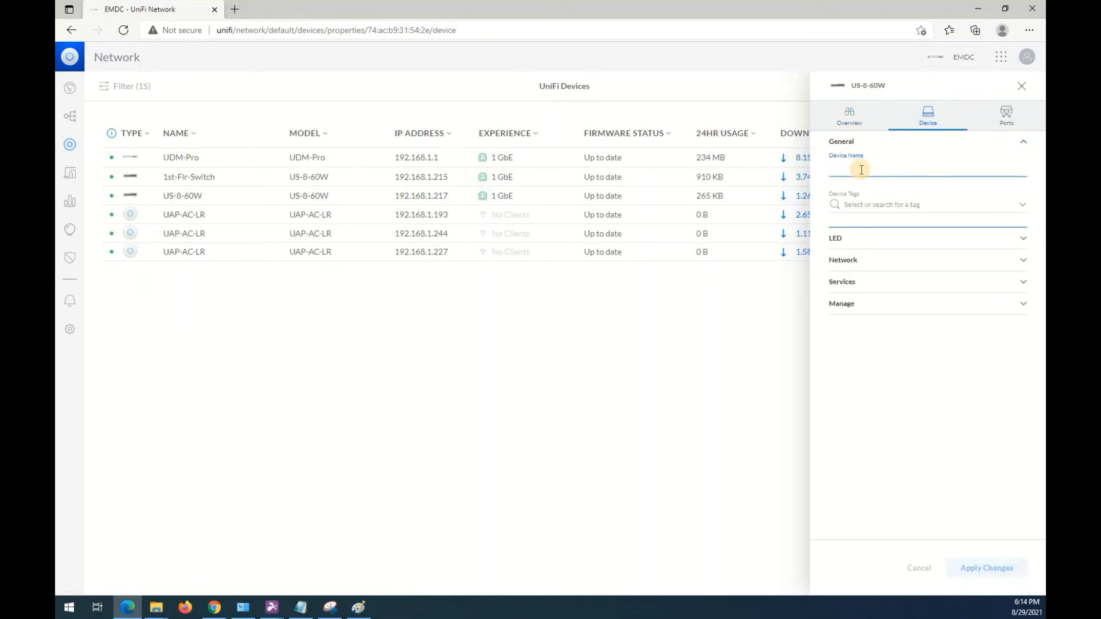
text(Office-Switch)
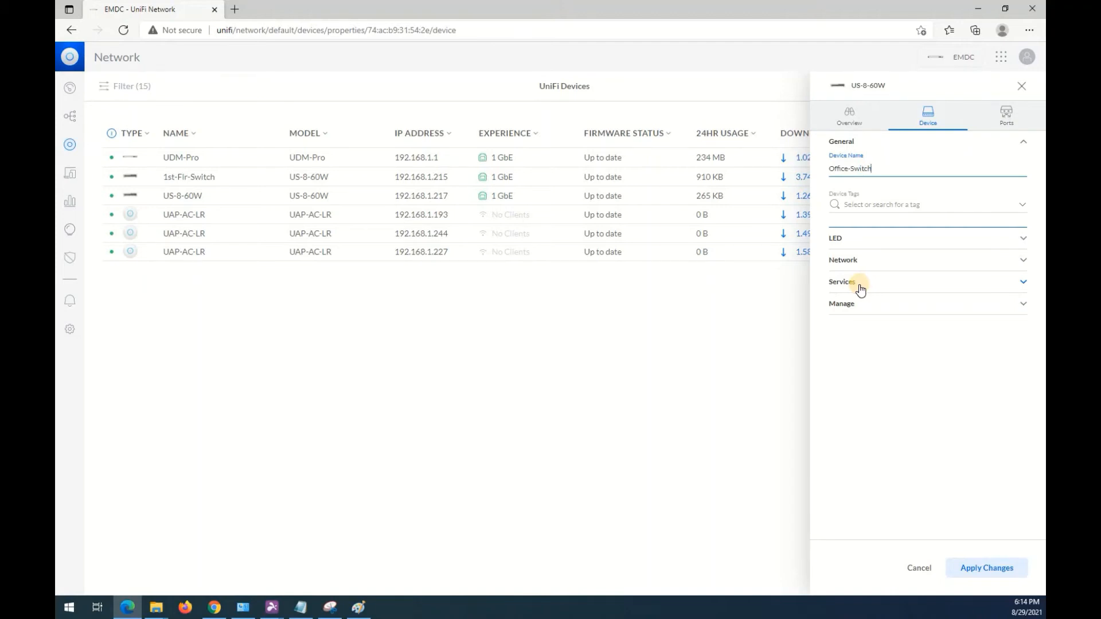
click(990, 569)
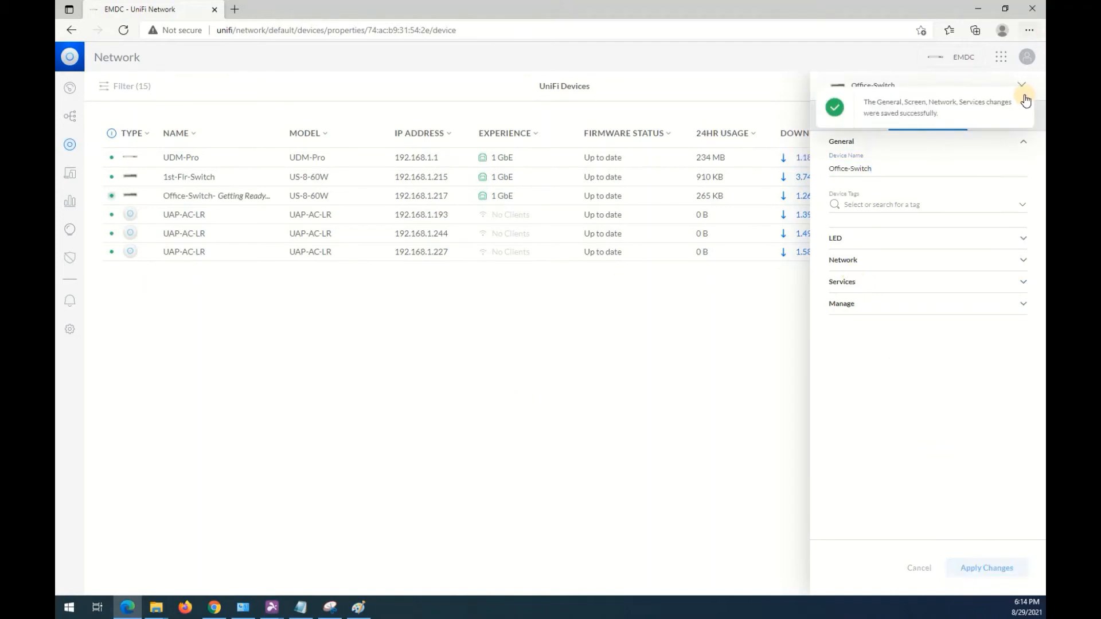
click(1023, 87)
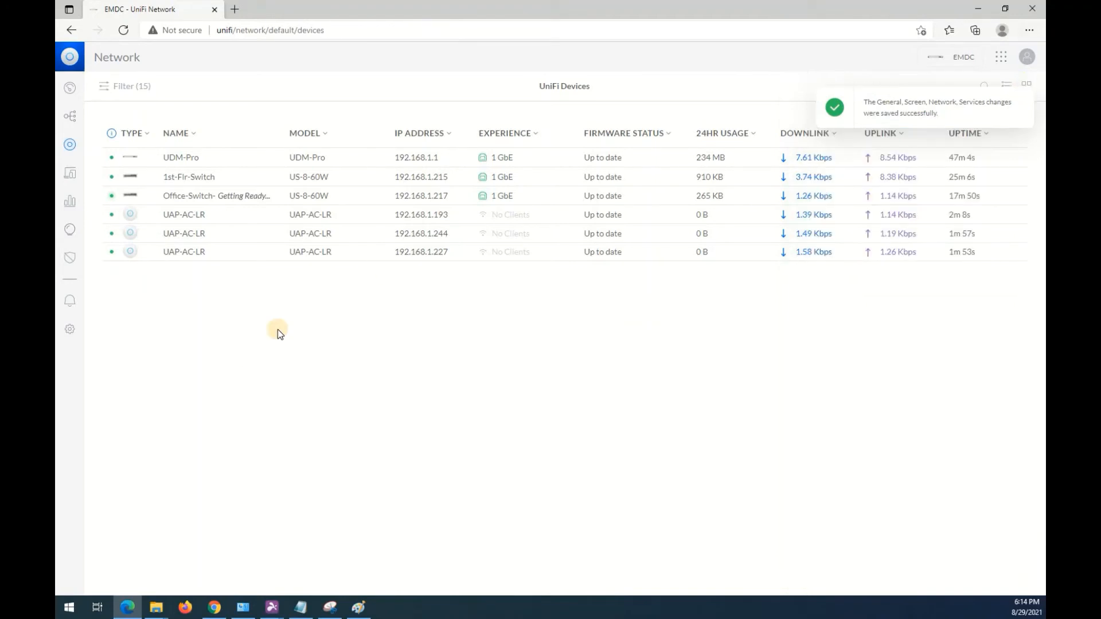
Identify the access point at 192.168.1.193 by making its LED blink with Locate Device, and stop locating it.
click(183, 220)
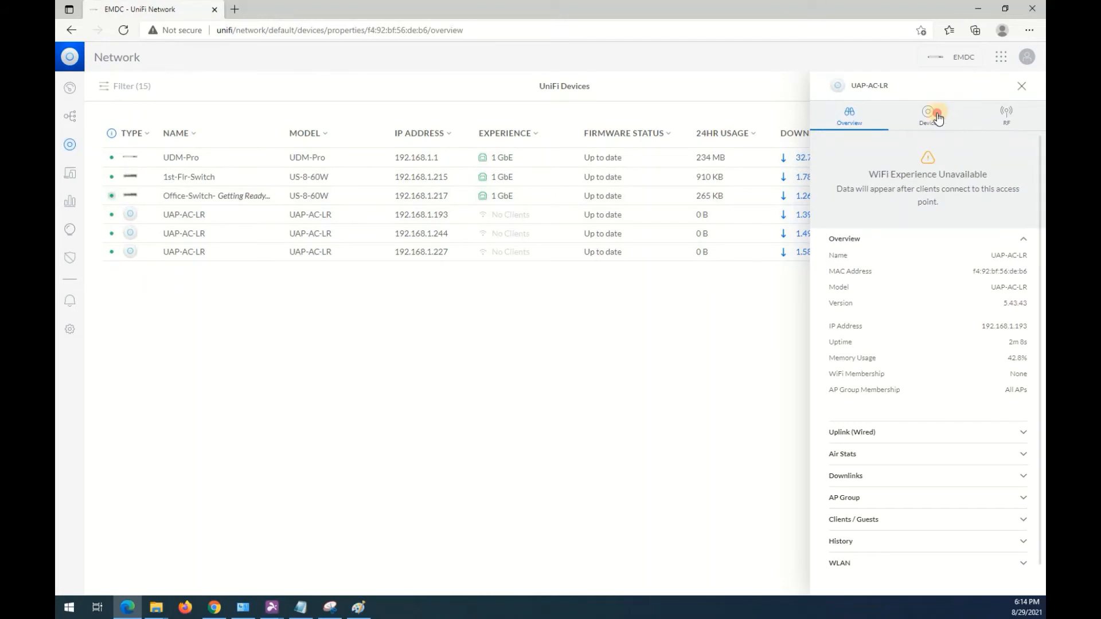
click(937, 118)
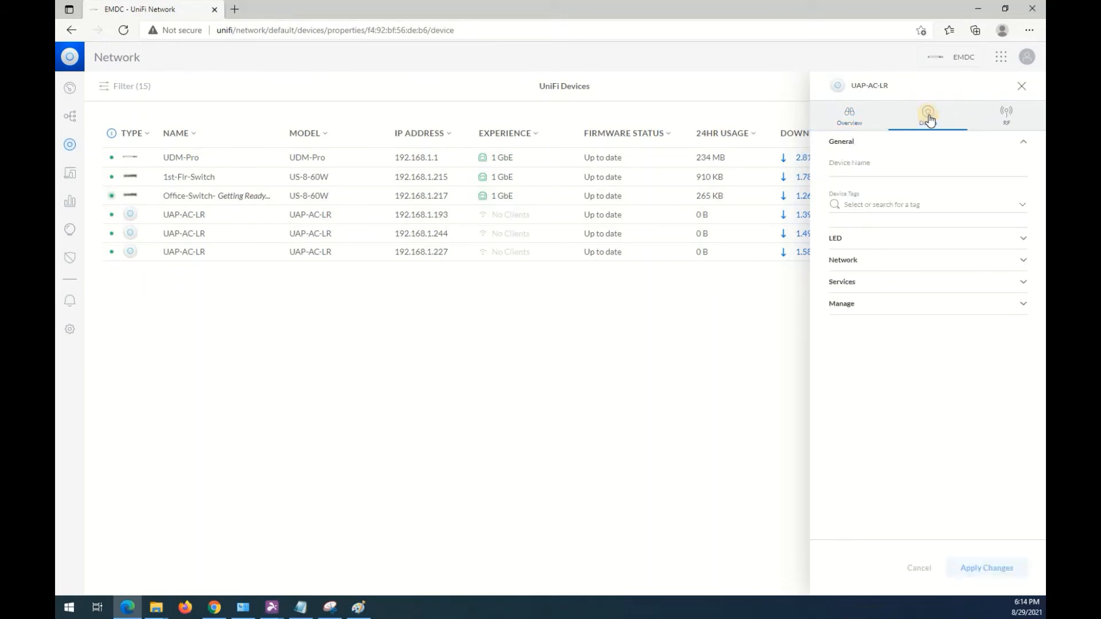
click(871, 304)
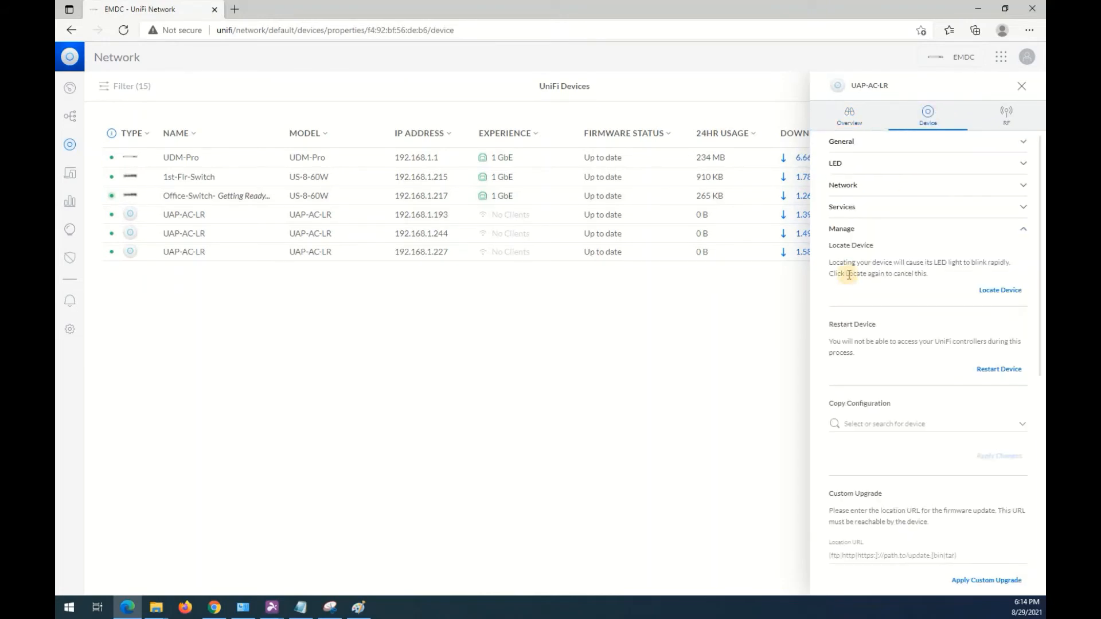
click(991, 297)
click(1000, 290)
click(1003, 291)
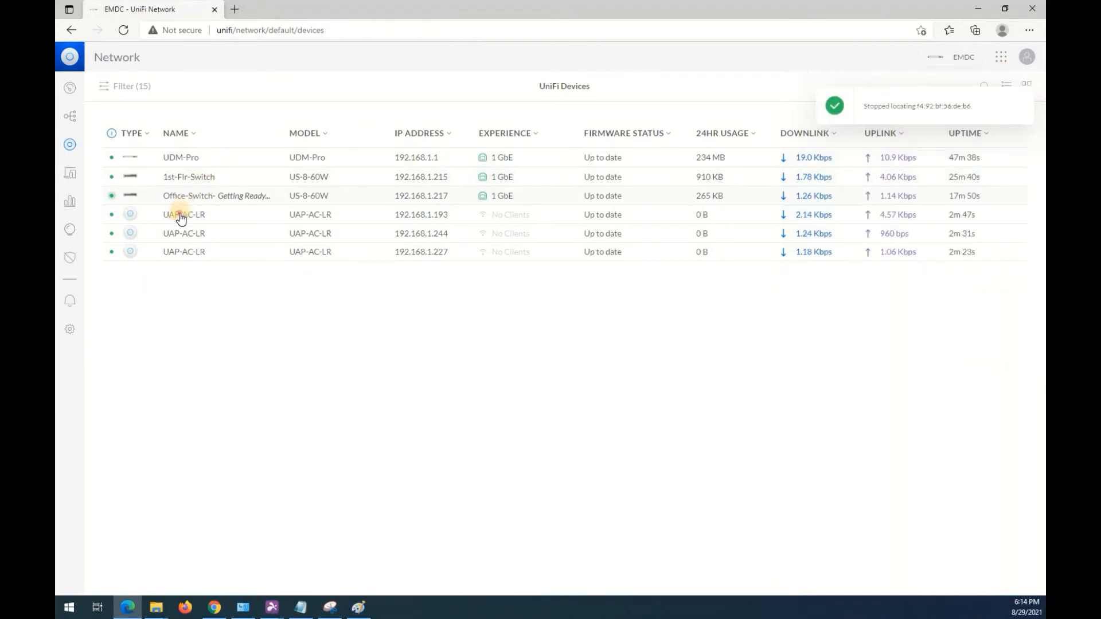
Rename the access point at 192.168.1.193 as Office-AP, apply the change and close its properties.
click(849, 125)
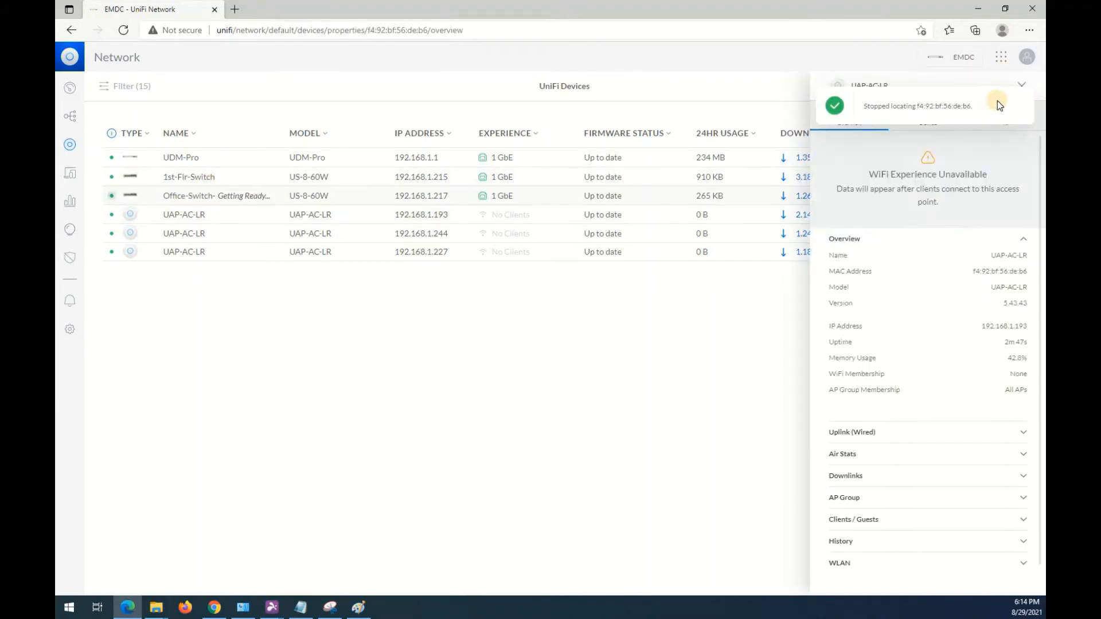
click(925, 117)
click(842, 160)
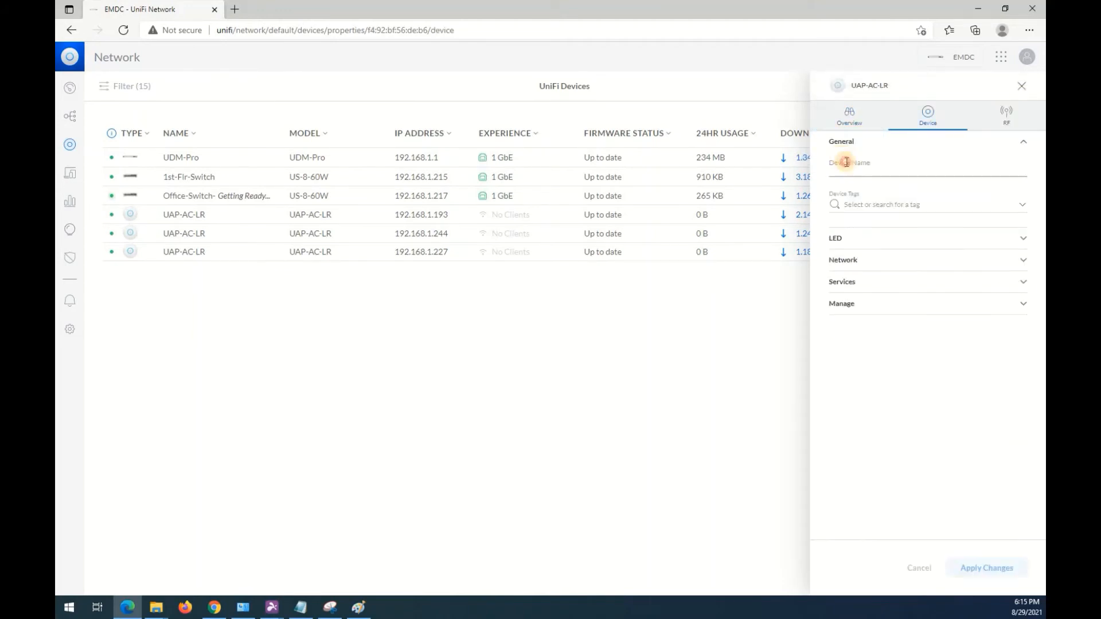
text(Office-AP)
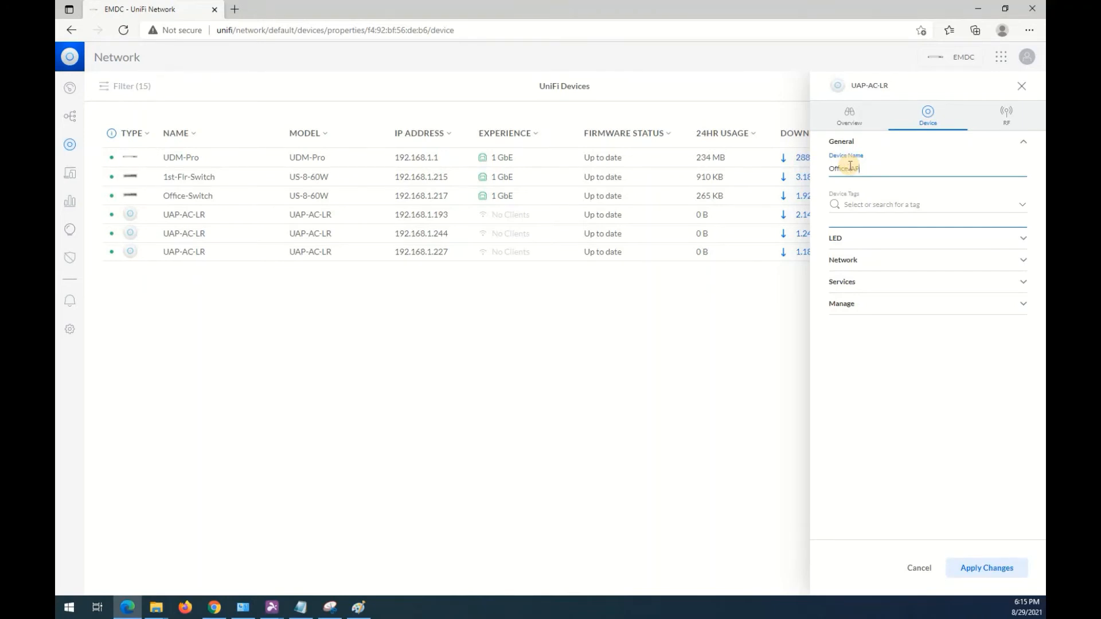
click(988, 567)
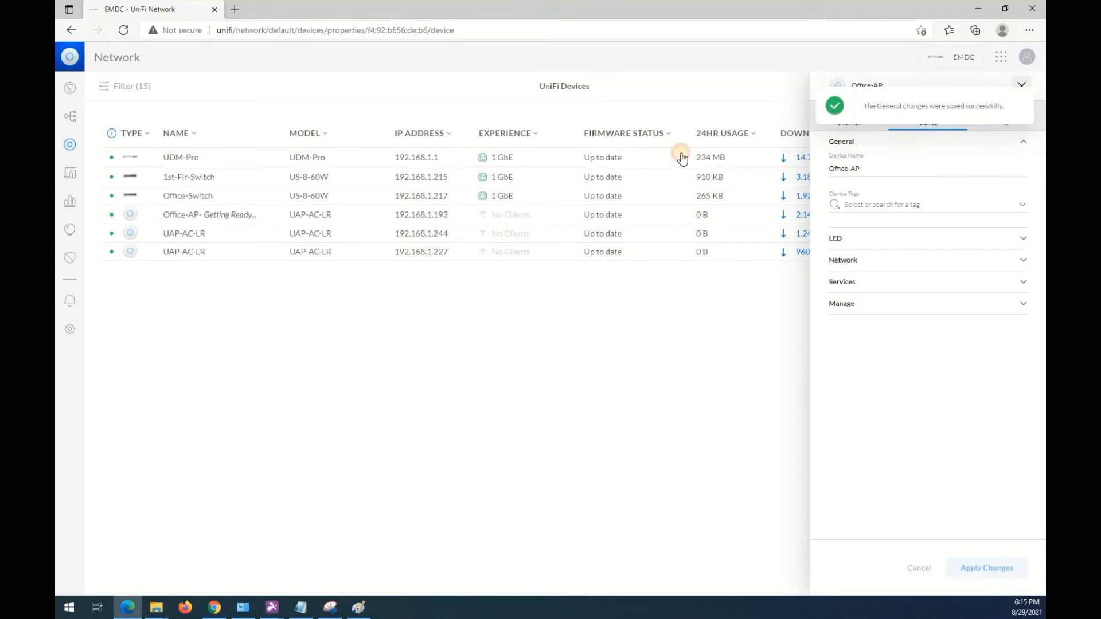
click(1023, 86)
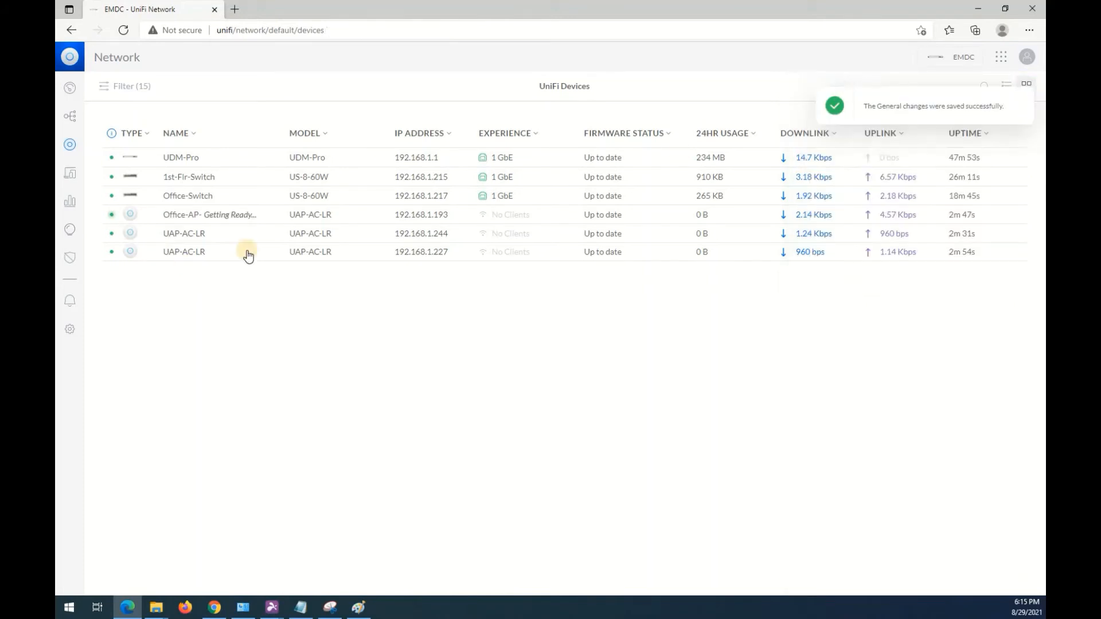
Locate the access point at 192.168.1.244 by its blinking LED, stop locating it and close its properties.
click(184, 239)
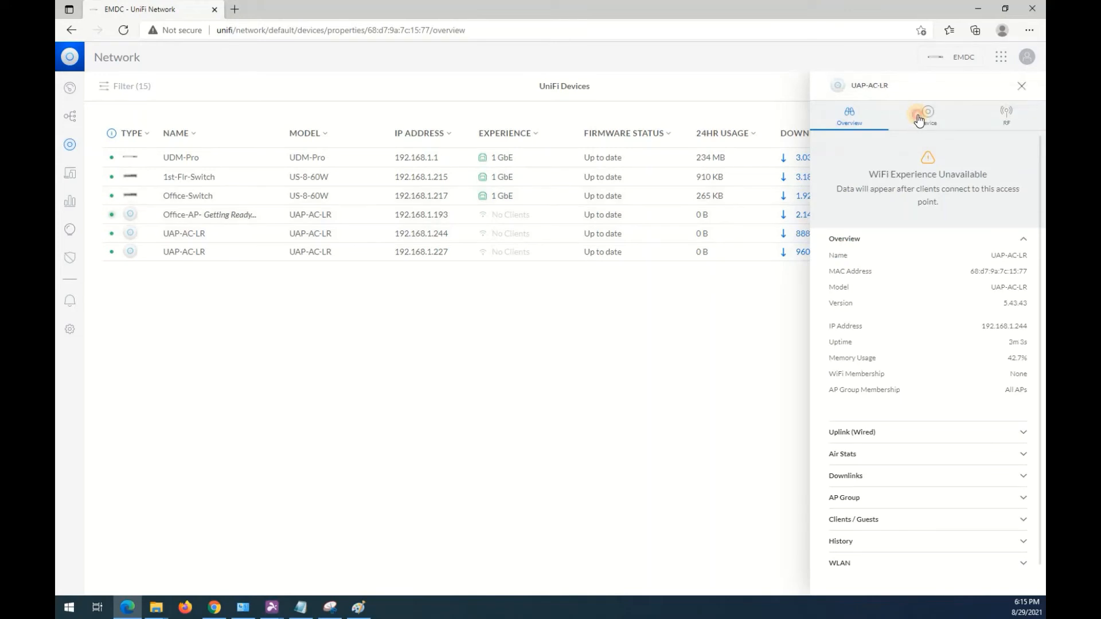
click(918, 114)
click(952, 305)
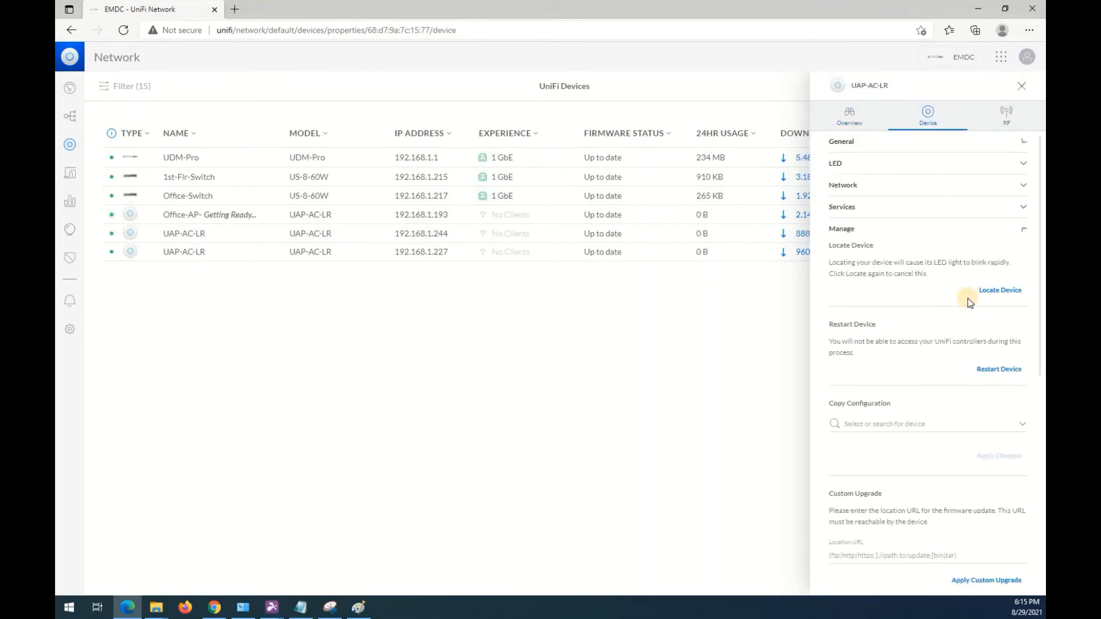
click(1001, 293)
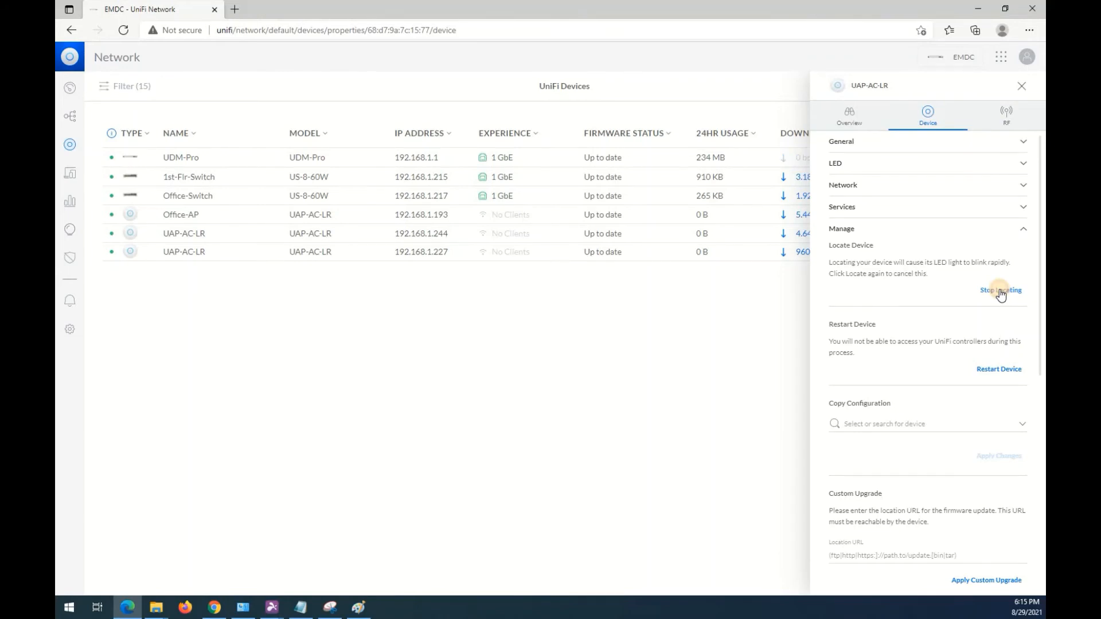
click(1000, 291)
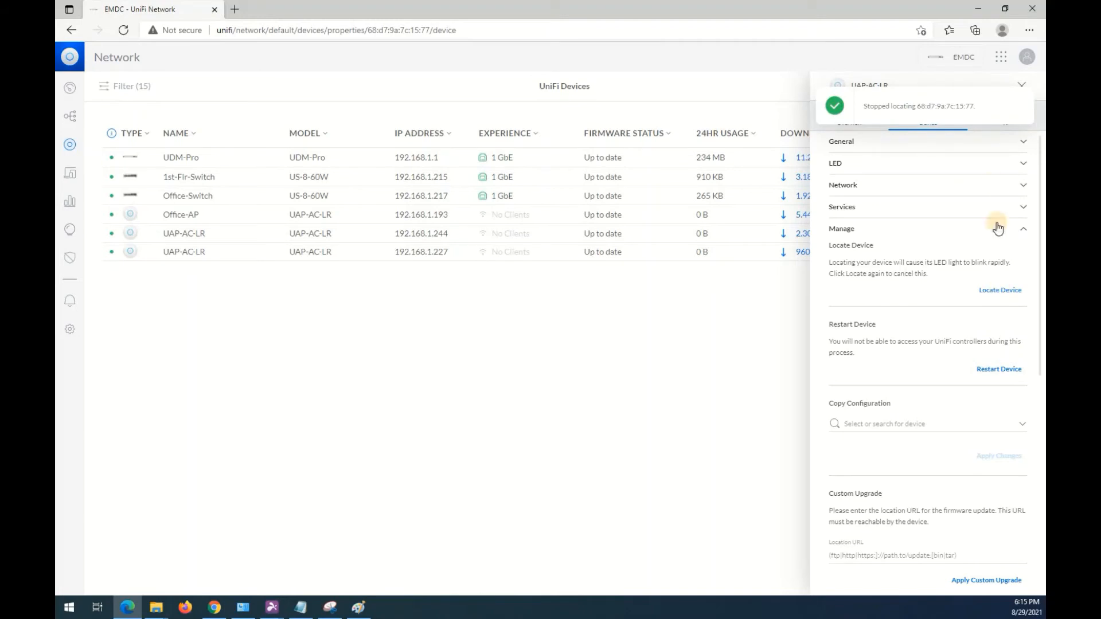
click(1016, 85)
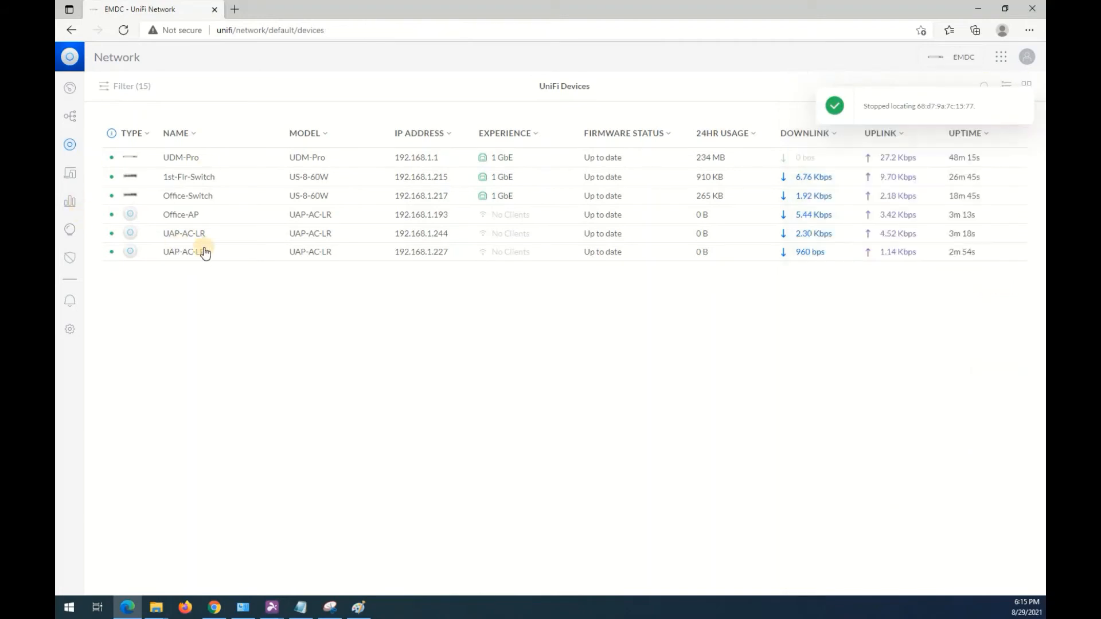
Rename the access point at 192.168.1.244 as 1st-Flr-AP and apply the change.
click(770, 234)
click(930, 113)
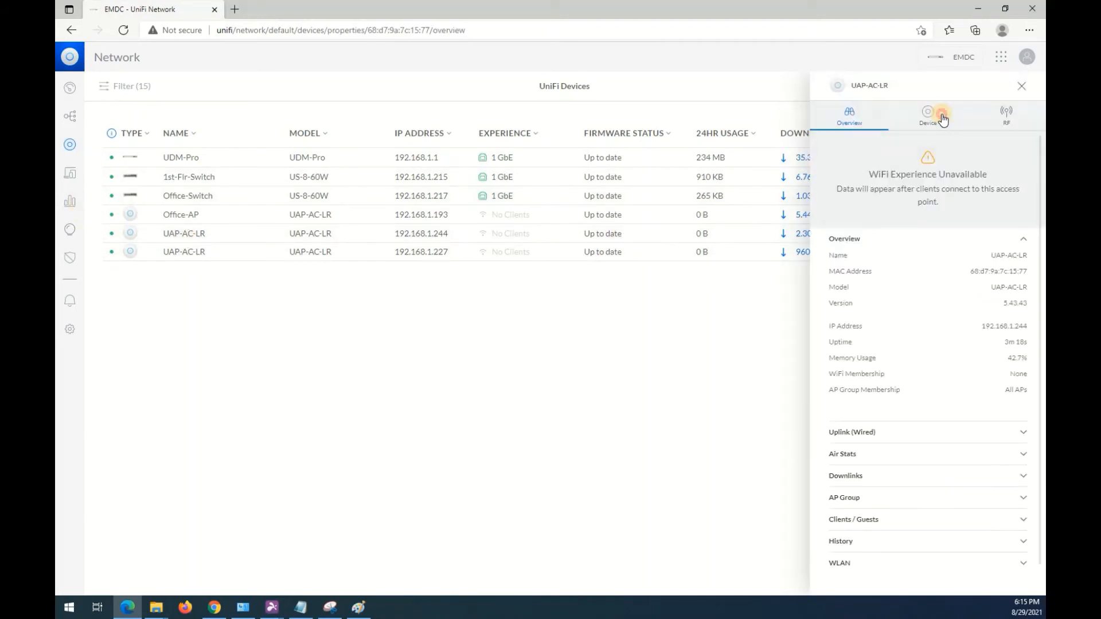
click(869, 164)
text(1st-Flr-A)
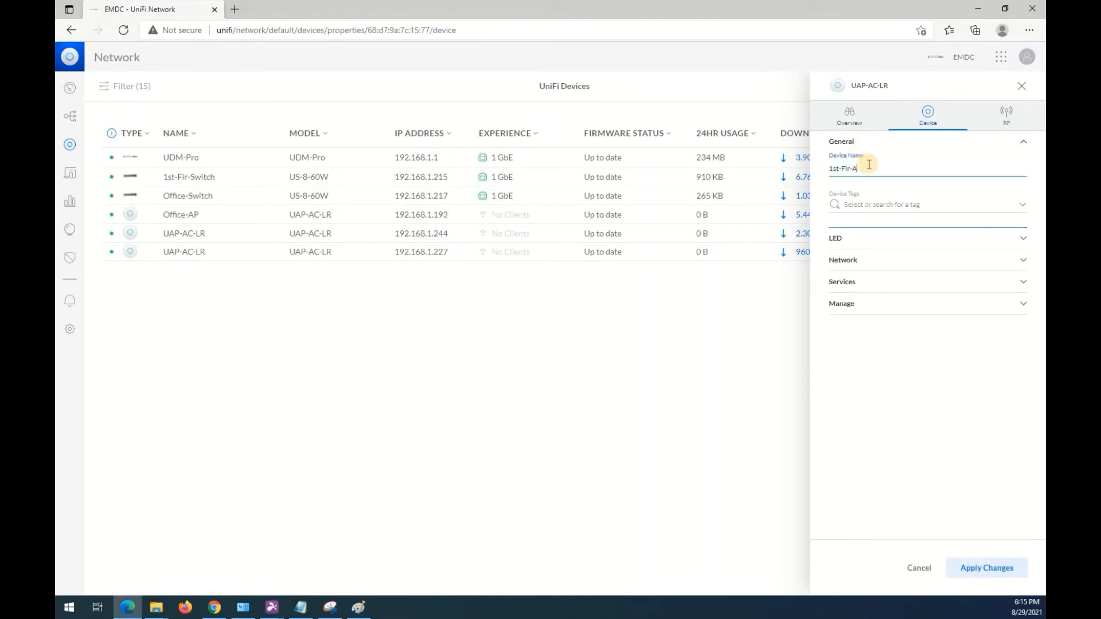
text(P)
click(995, 570)
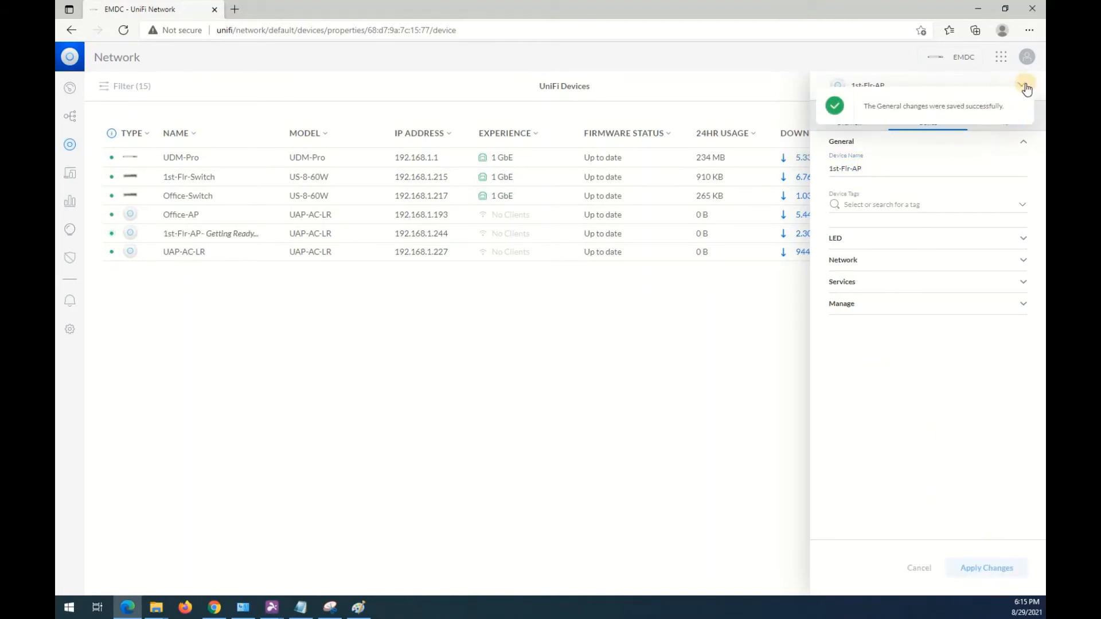
click(129, 368)
Rename the remaining UAP-AC-LR at 192.168.1.227 as 2nd-Flr-AP, apply the change and return to the device list.
click(189, 251)
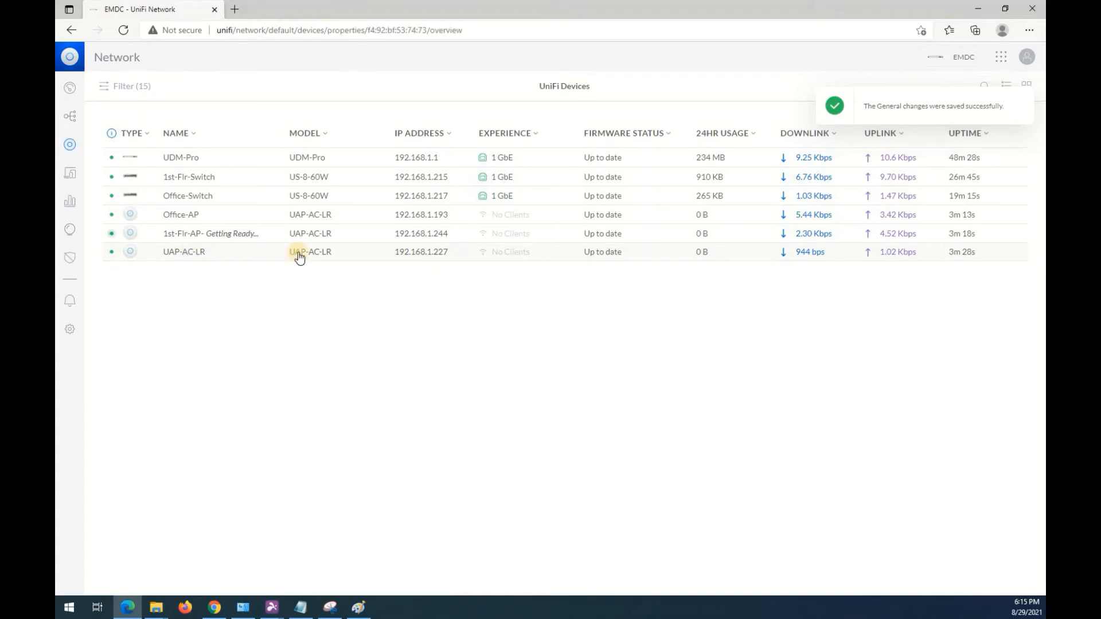
click(1018, 97)
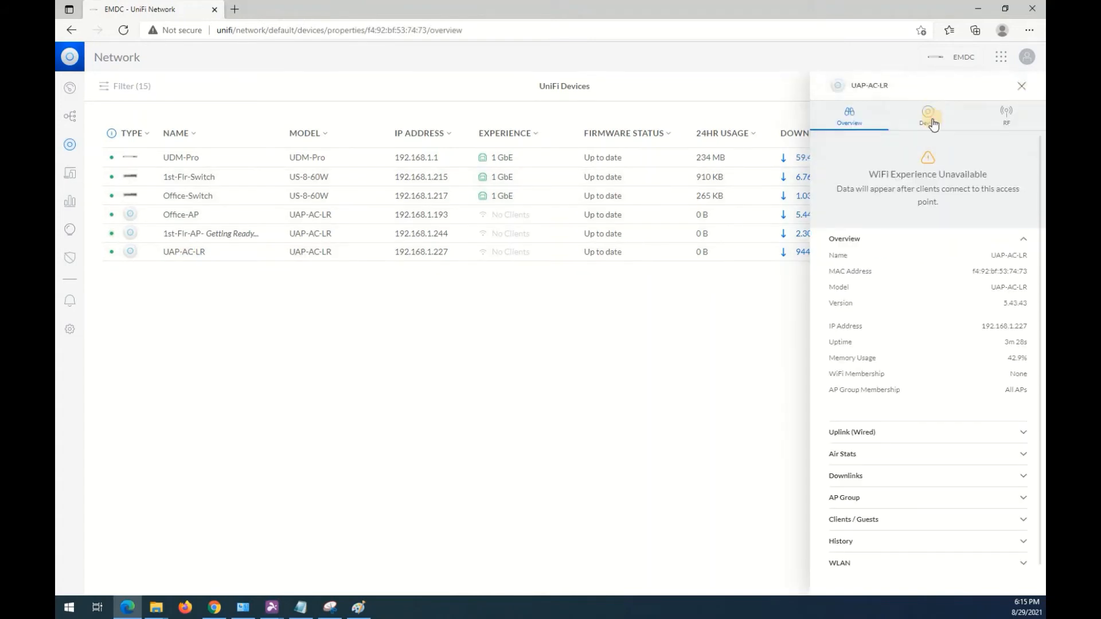
click(888, 144)
click(868, 171)
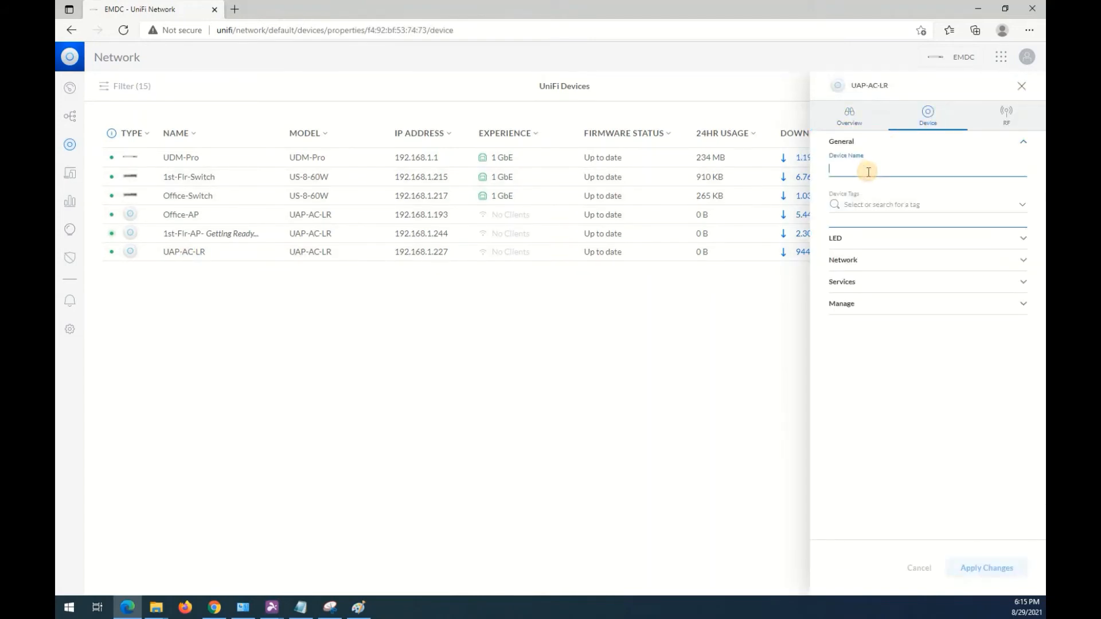
text(2nd-Flr-AP)
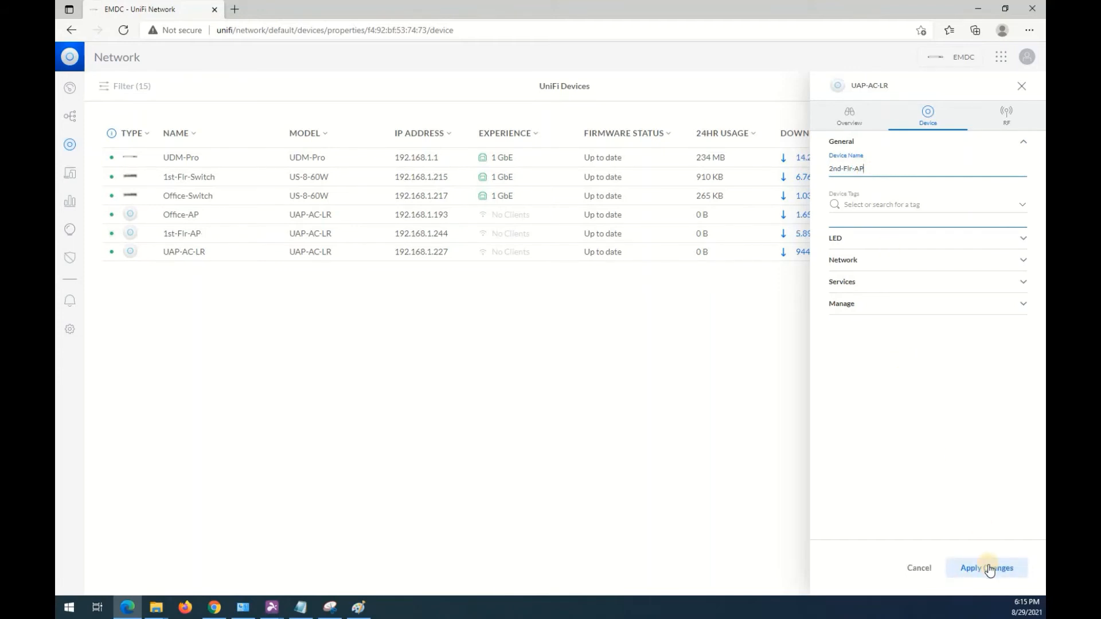
click(987, 568)
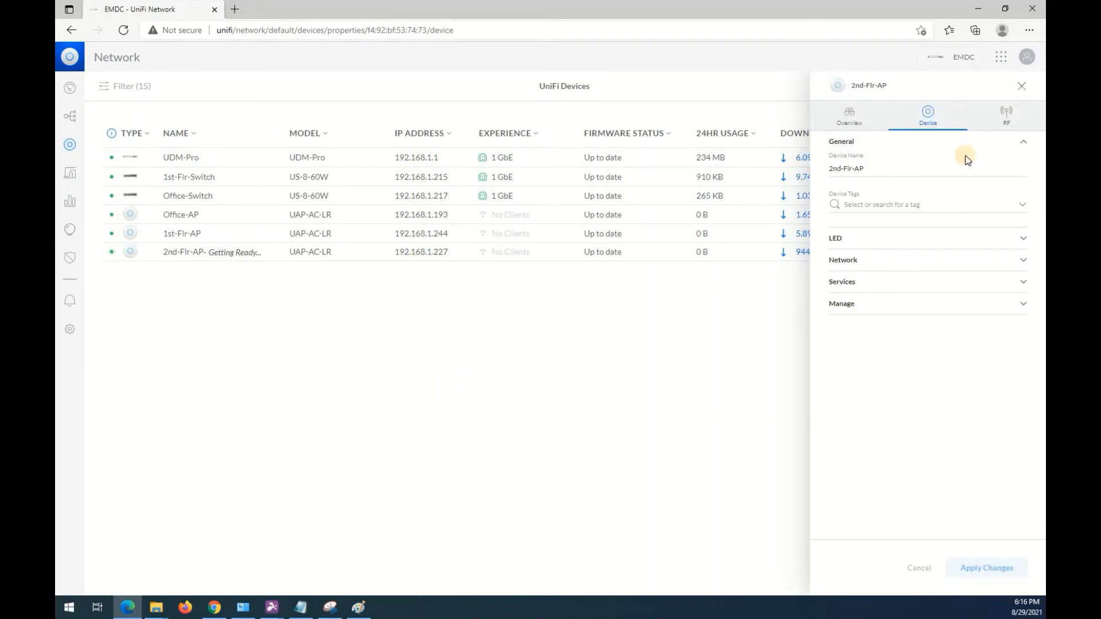
click(1021, 87)
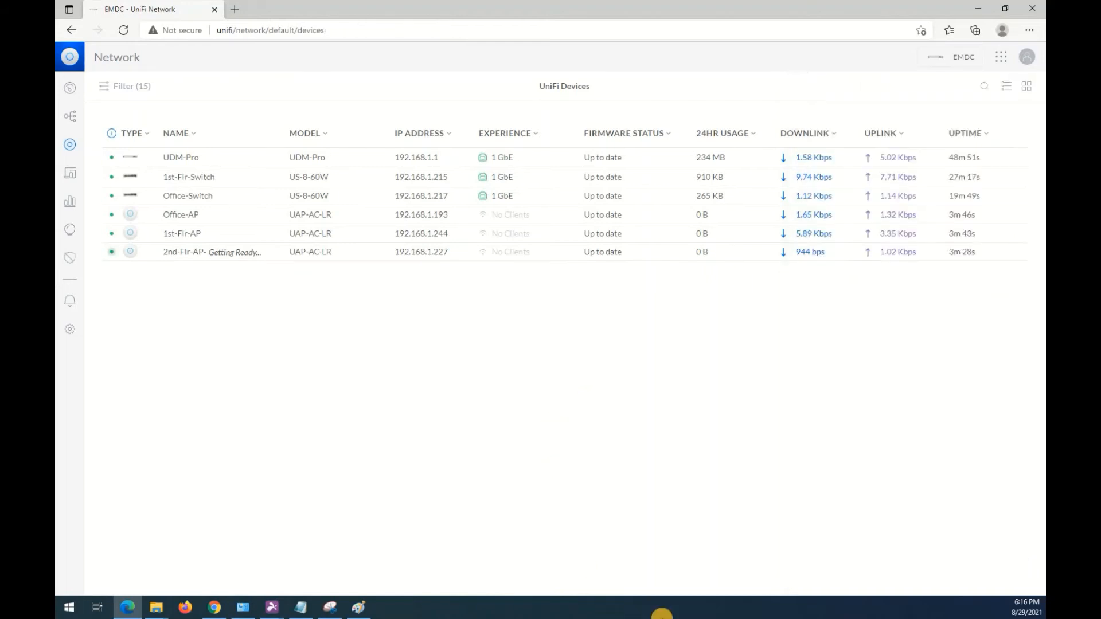
click(671, 613)
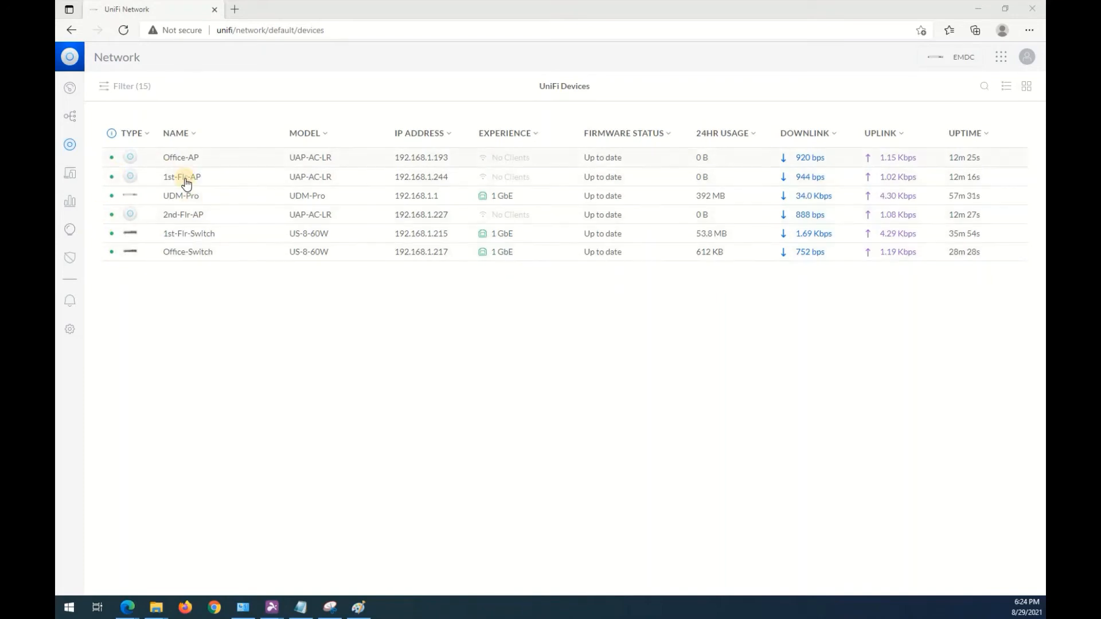
Open the network settings and start a new network named Wifi-Network.
click(240, 343)
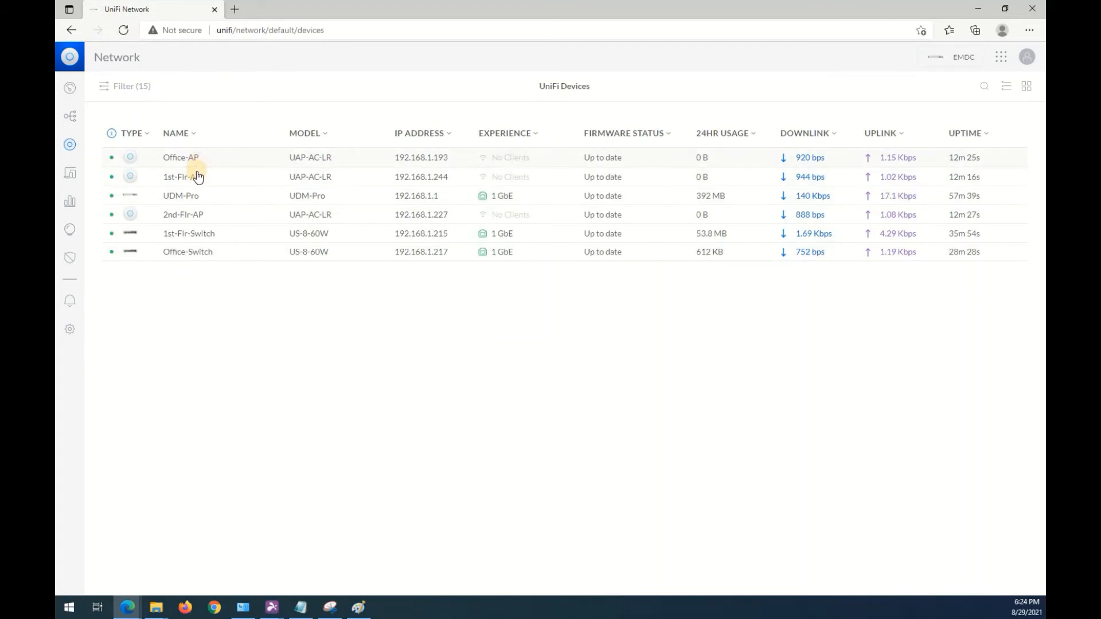
click(70, 330)
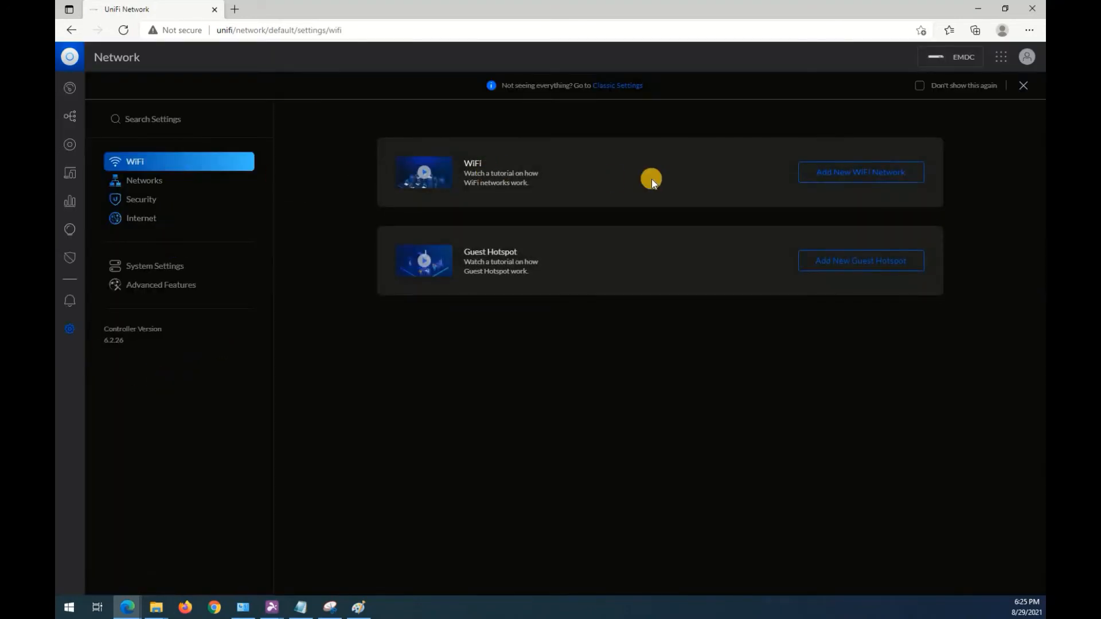
click(149, 180)
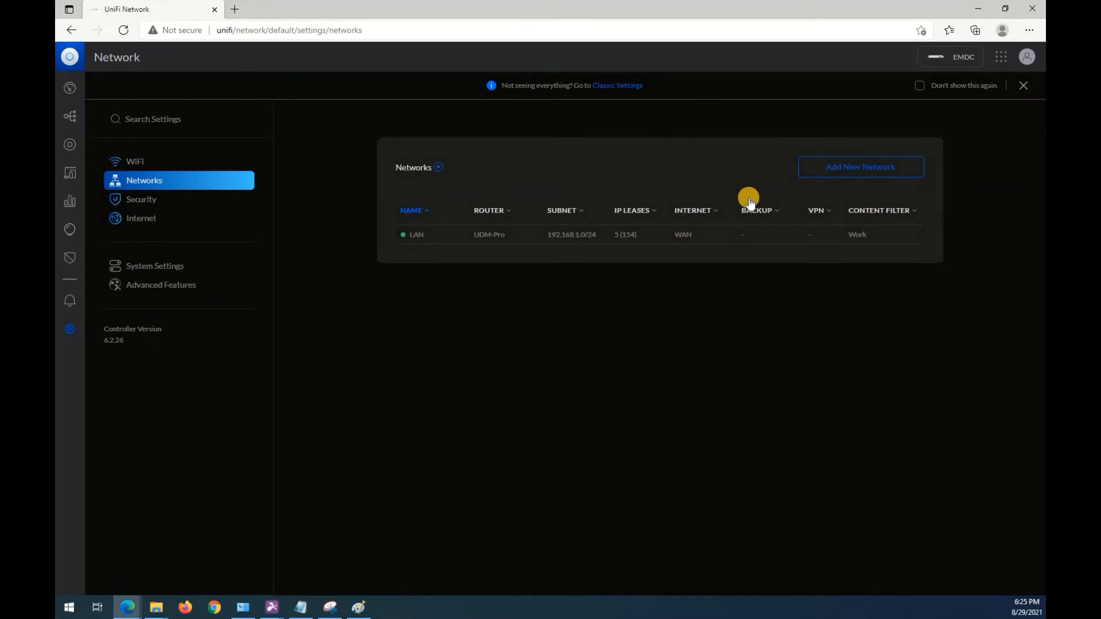
click(890, 171)
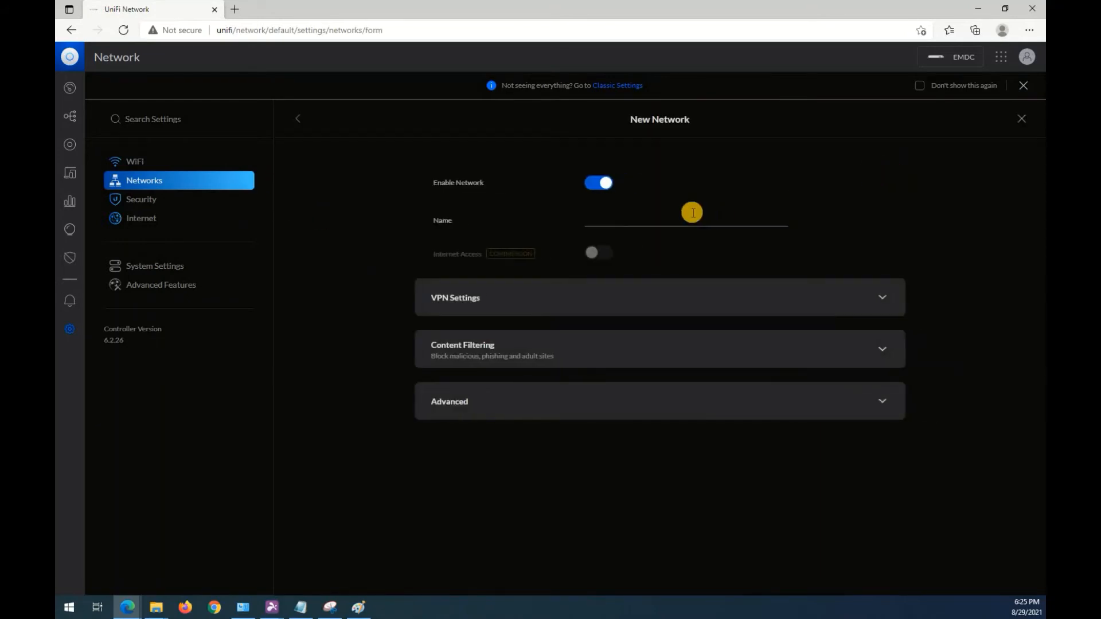
click(686, 215)
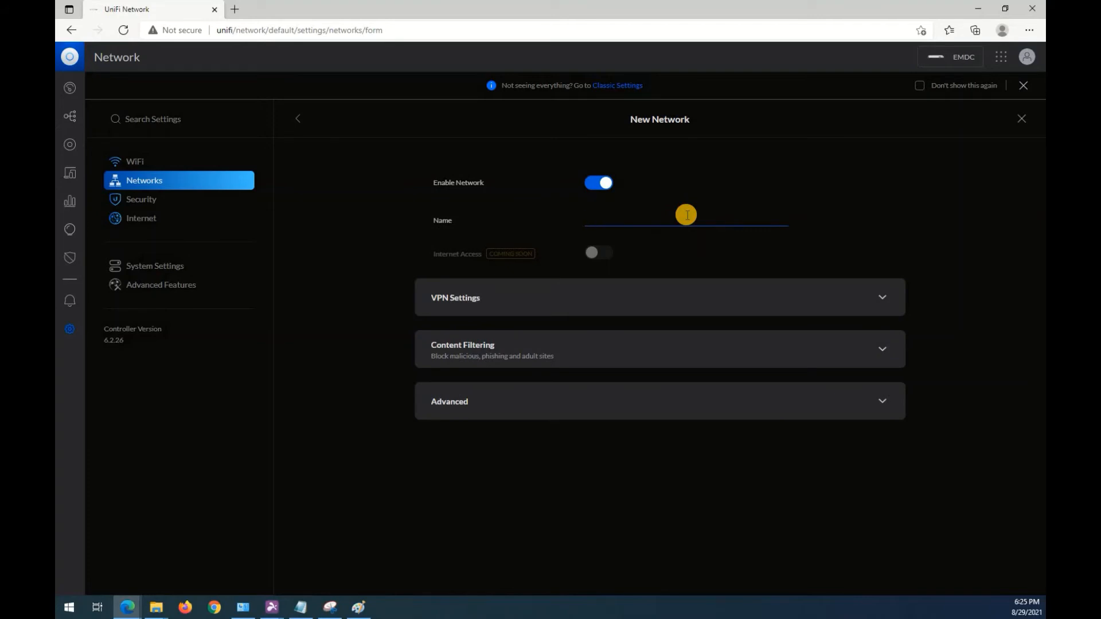
text(Wifi-Network)
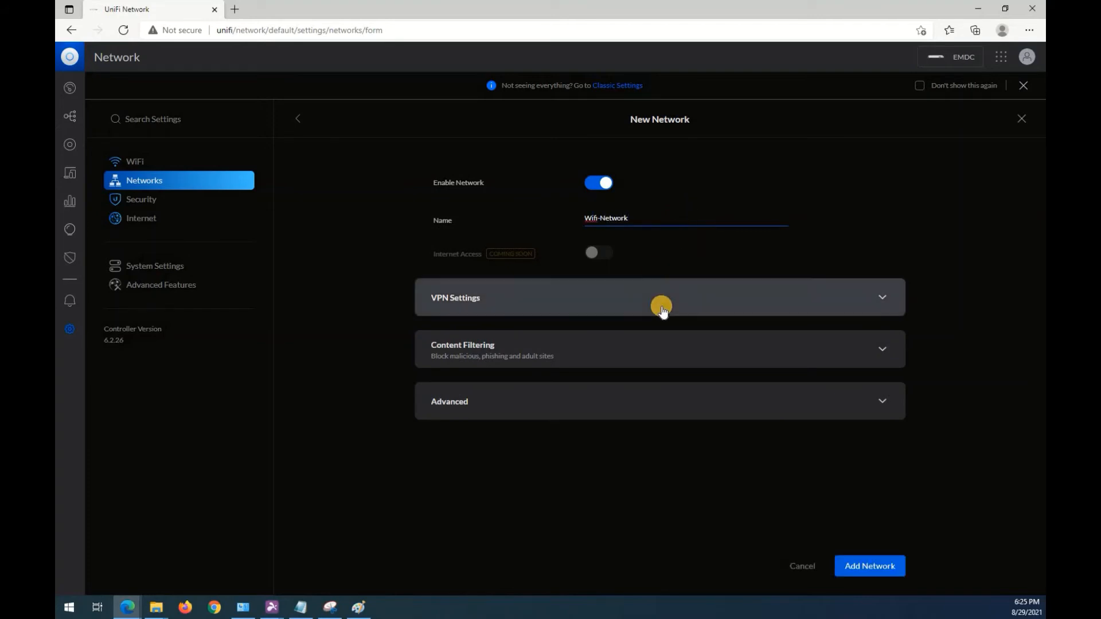
Set Wifi-Network's content filtering to Work and its VLAN ID to 101.
click(647, 346)
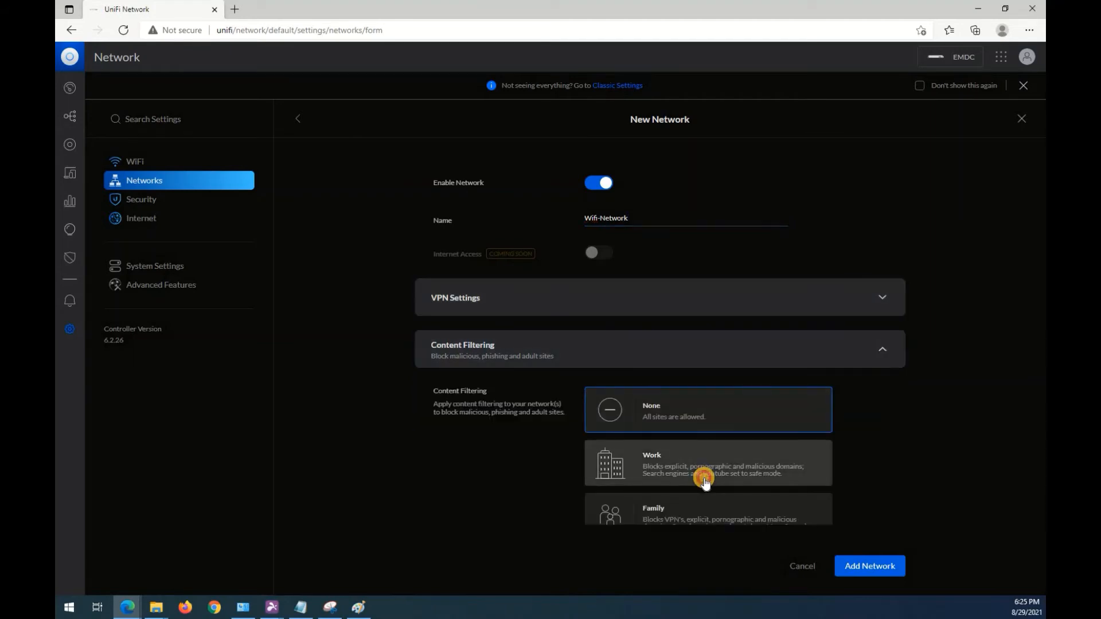
scroll(516, 344, down, 2)
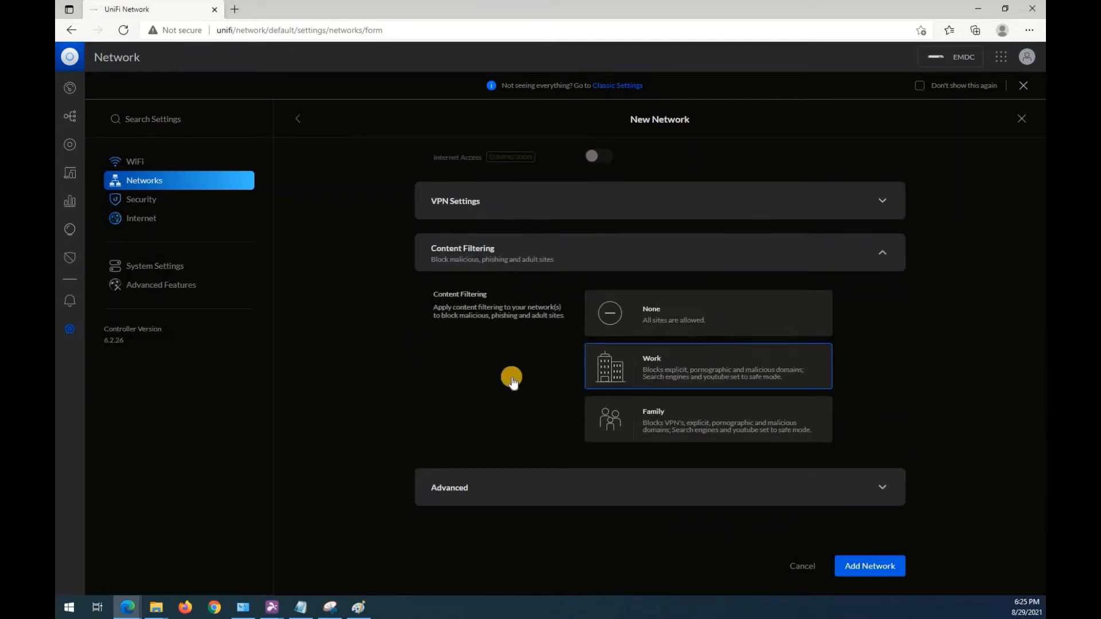
click(535, 489)
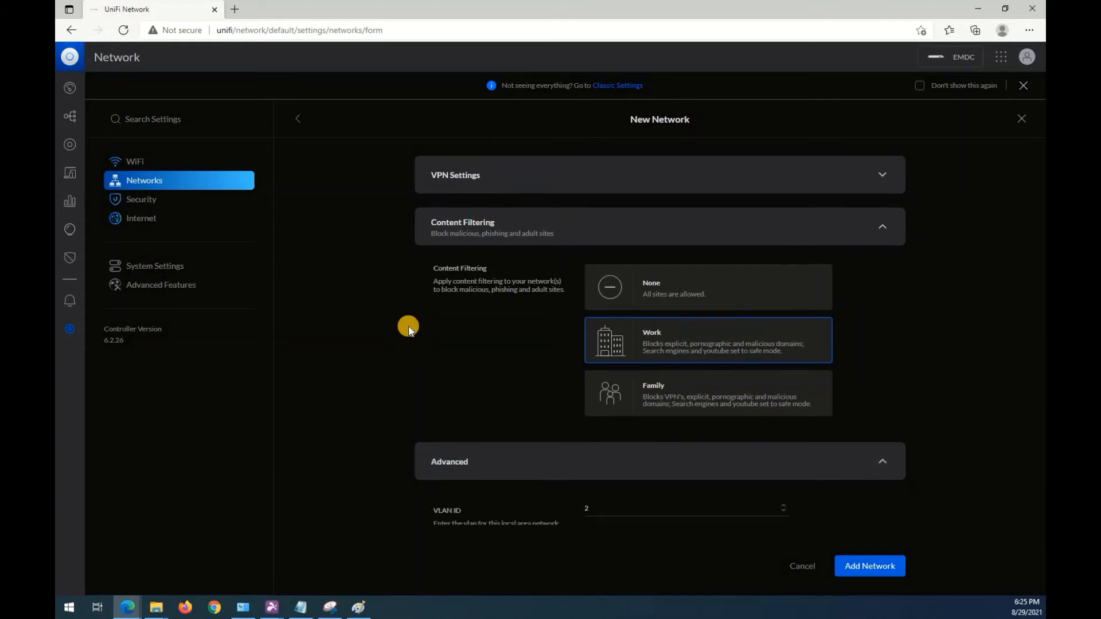
click(629, 297)
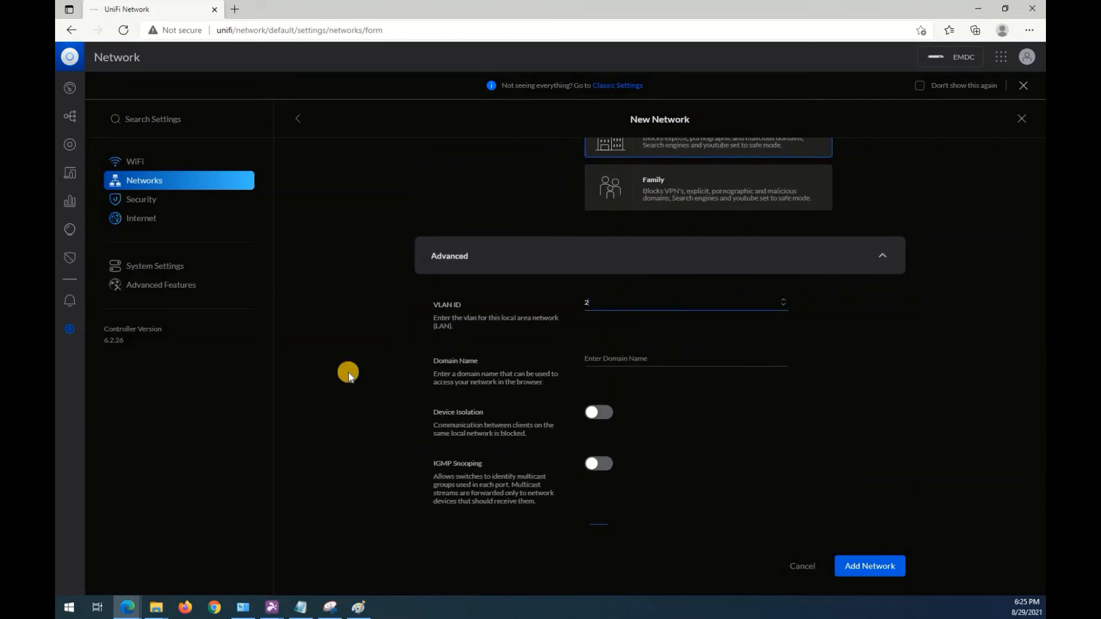
key(BackSpace)
text(10)
Disable Auto Scale Network for Wifi-Network so its IP range can be defined manually.
scroll(461, 381, down, 2)
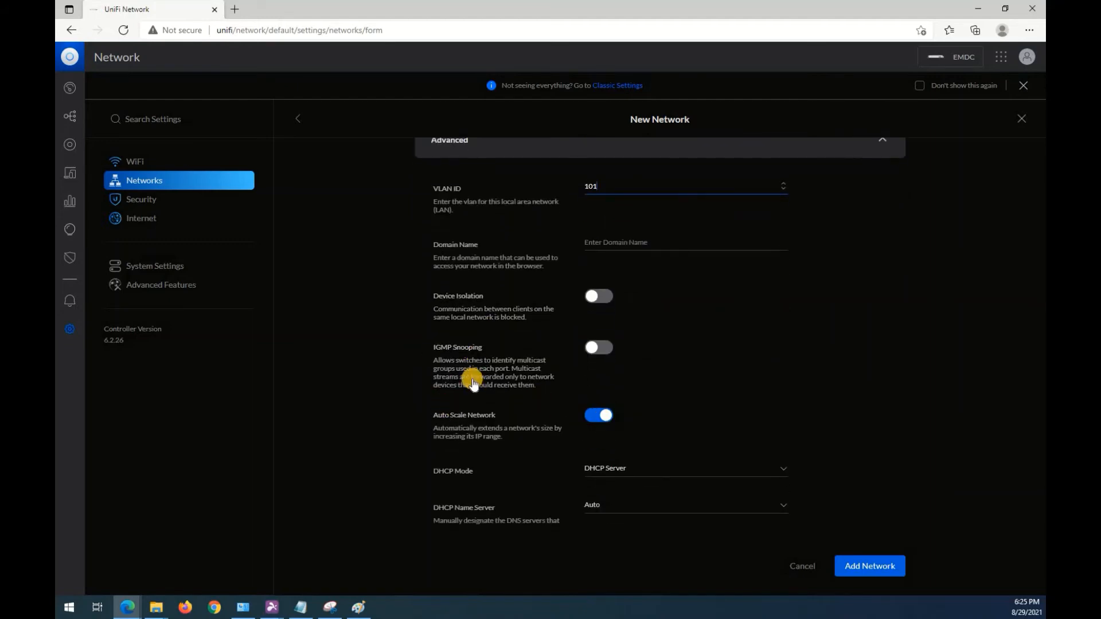
scroll(469, 376, down, 1)
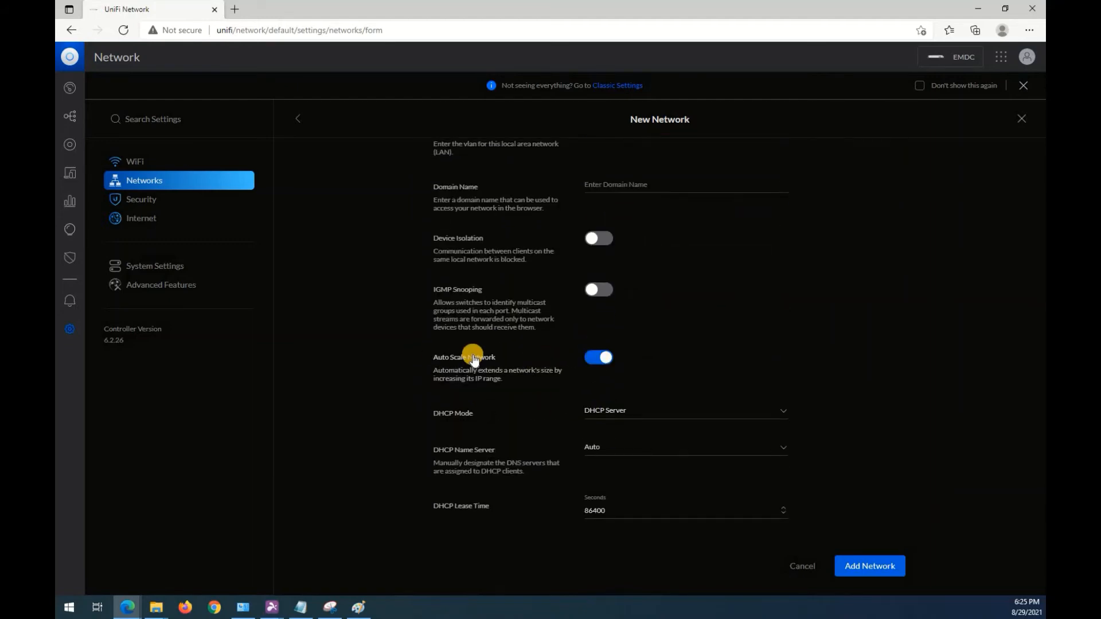
click(593, 358)
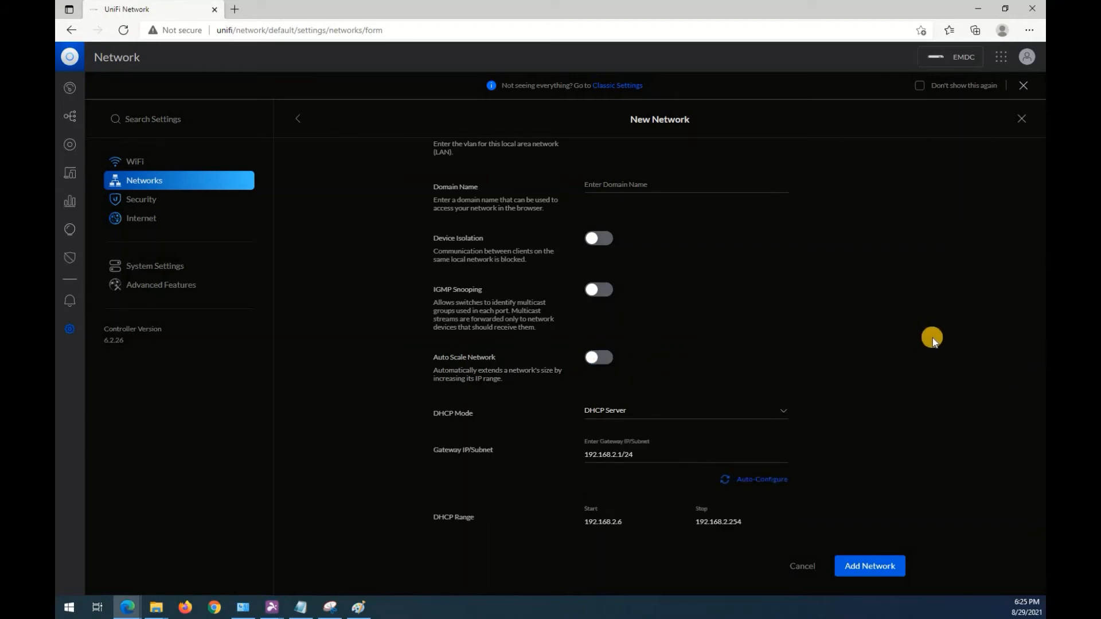
Set Wifi-Network's gateway IP/subnet to 192.168.2.1/26 and auto-configure its DHCP range to match.
scroll(668, 393, down, 1)
click(667, 393)
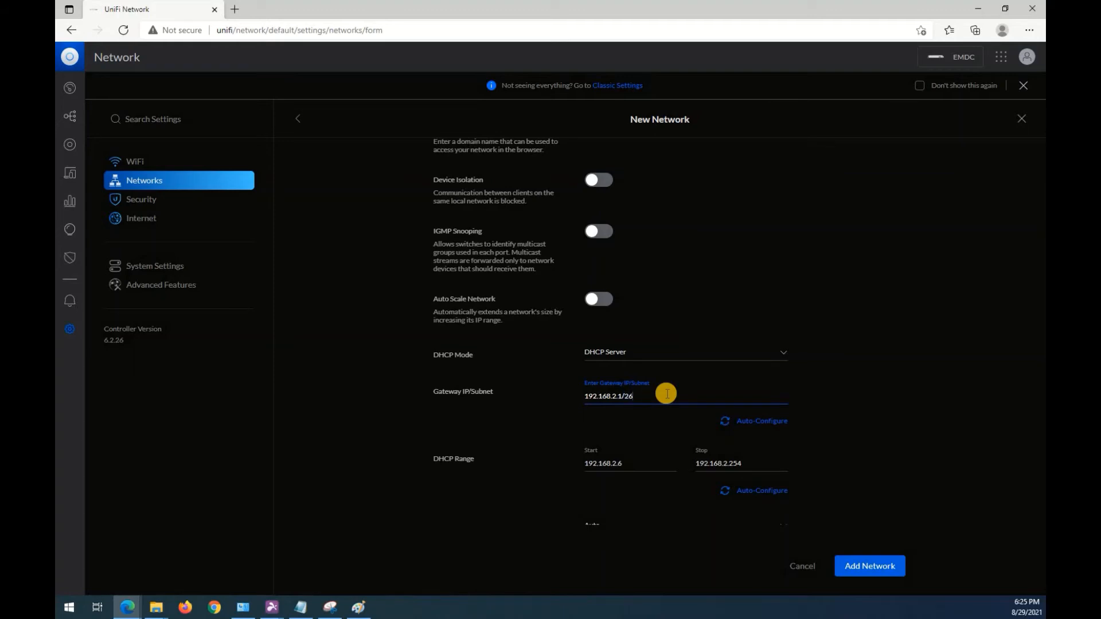
click(770, 427)
click(643, 392)
key(BackSpace)
text(6)
click(782, 490)
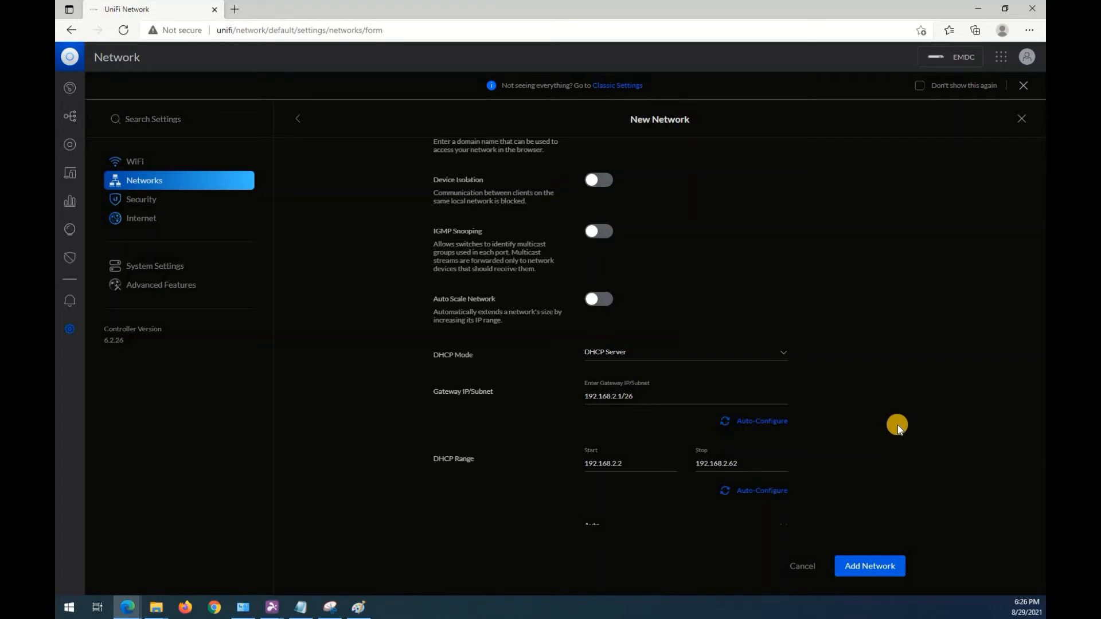
Review the remaining DHCP options, leave them at their defaults and add Wifi-Network.
scroll(897, 425, down, 2)
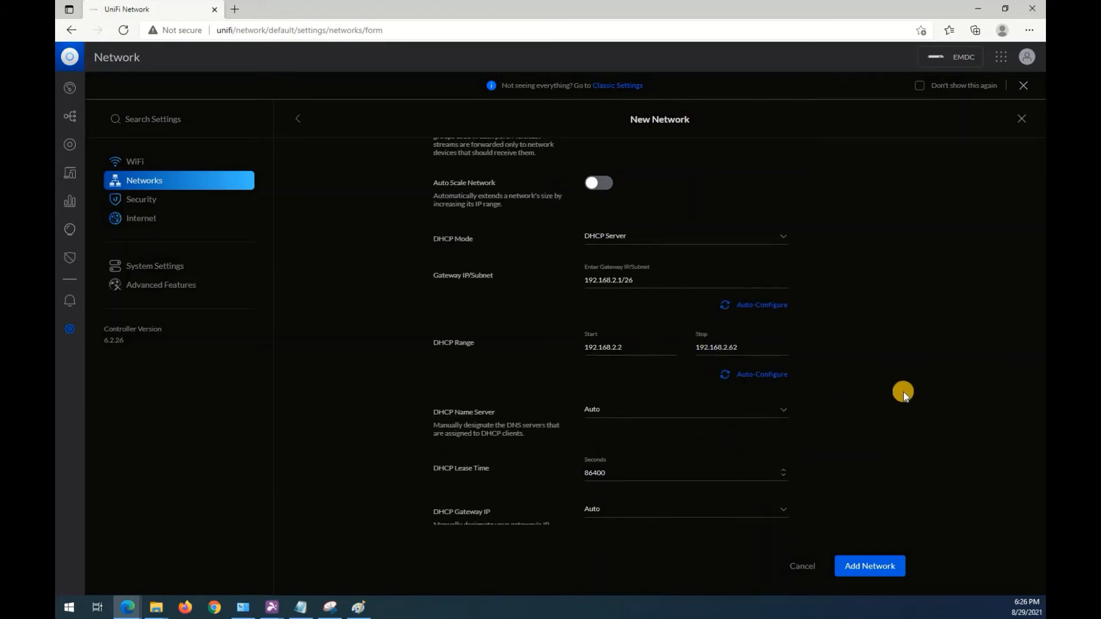
scroll(904, 346, down, 2)
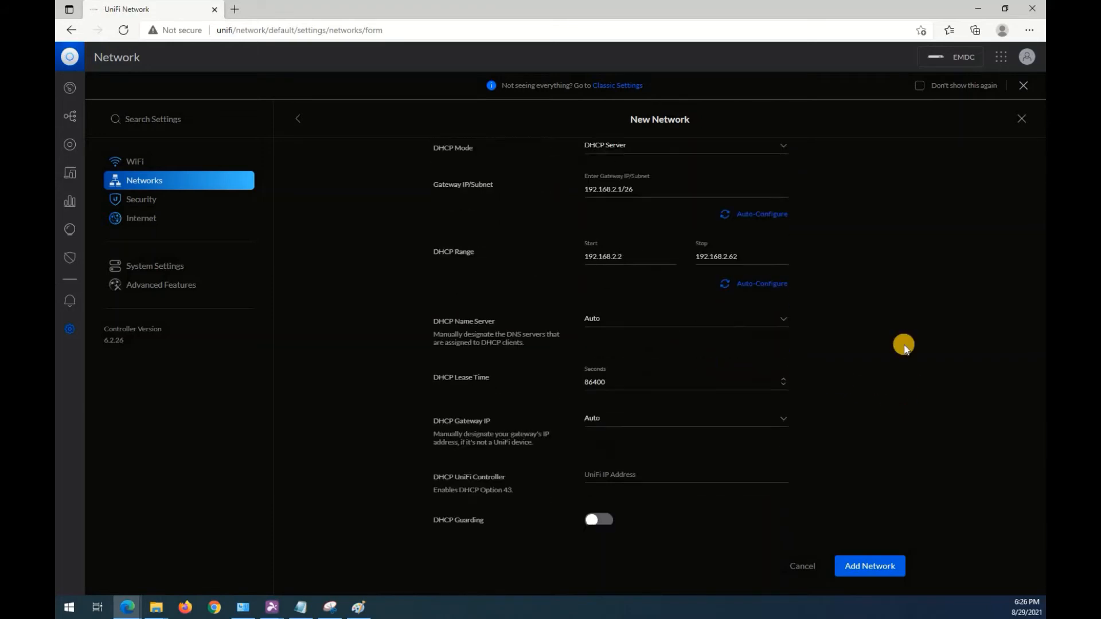
scroll(896, 342, down, 1)
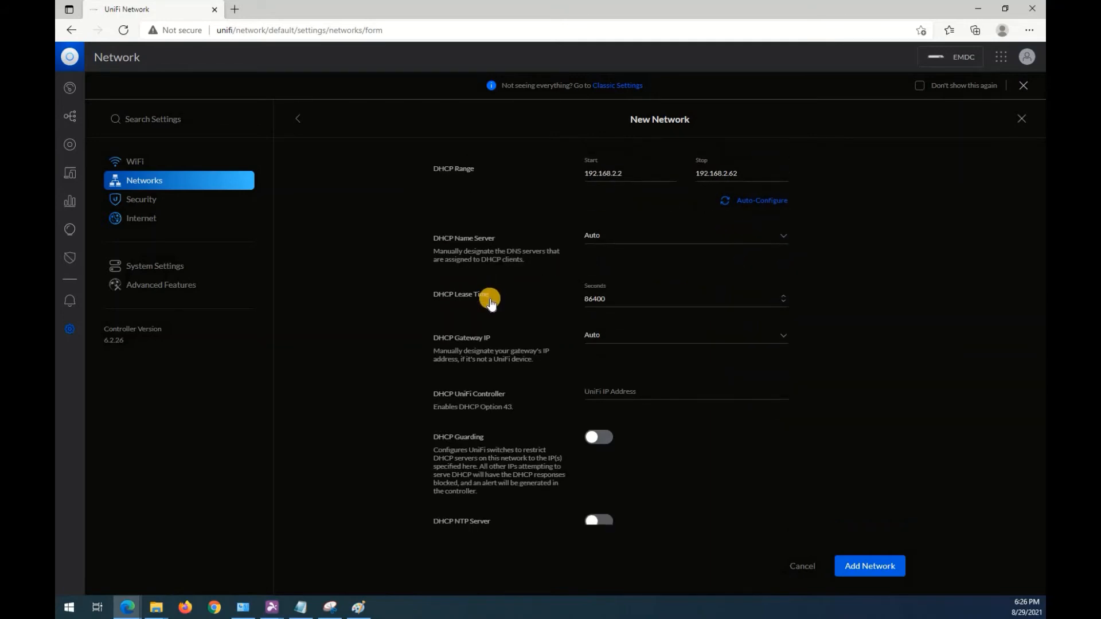
scroll(521, 373, down, 1)
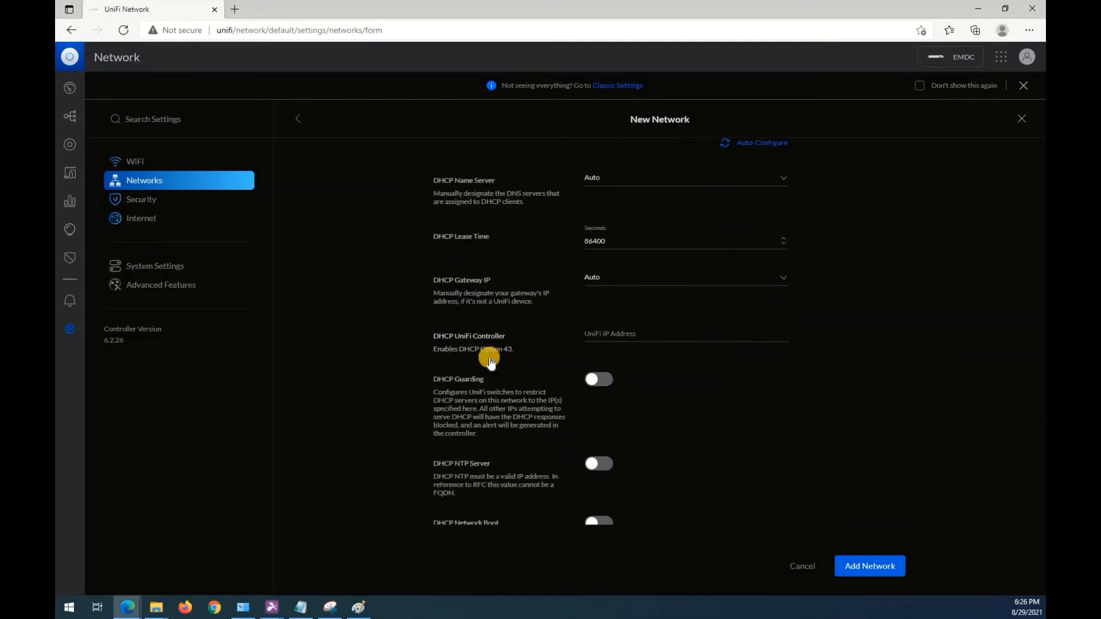
scroll(487, 359, down, 3)
scroll(493, 274, up, 1)
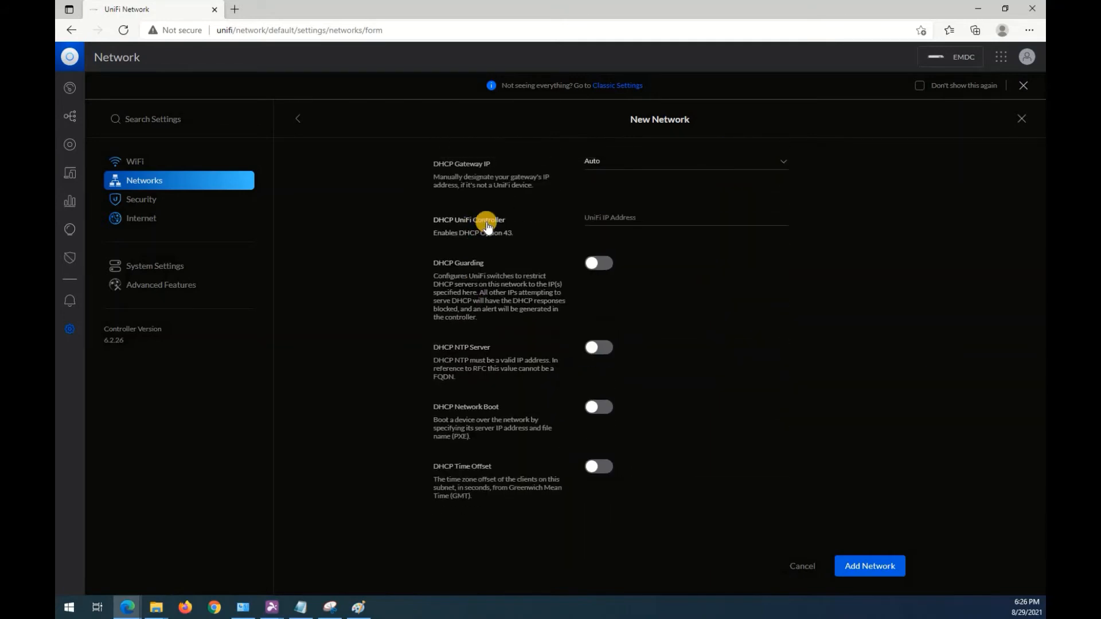
scroll(880, 405, down, 3)
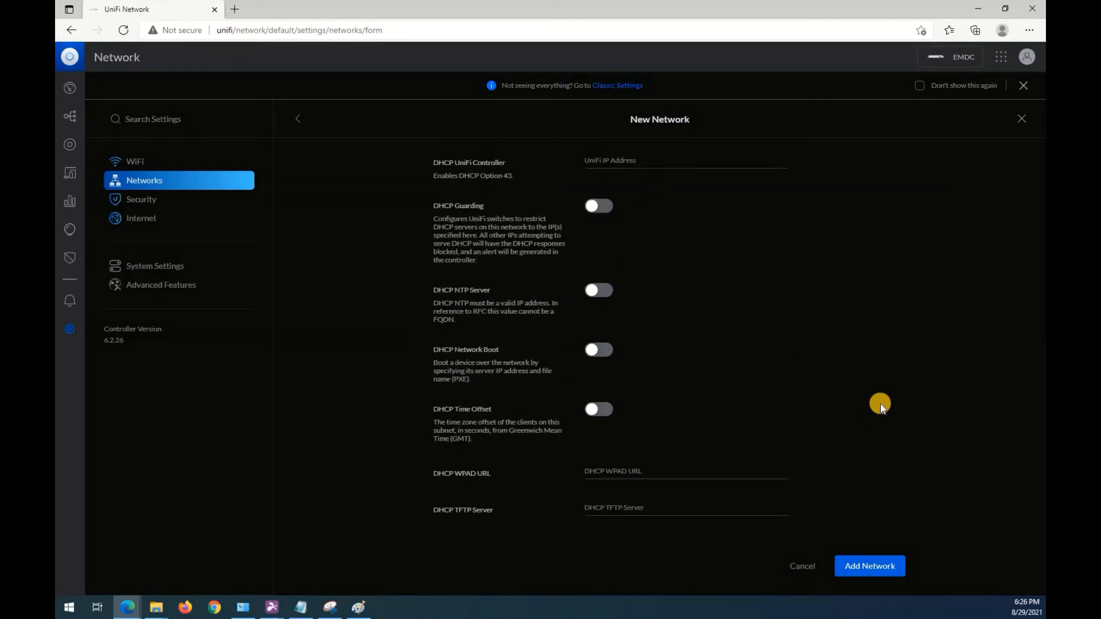
click(861, 575)
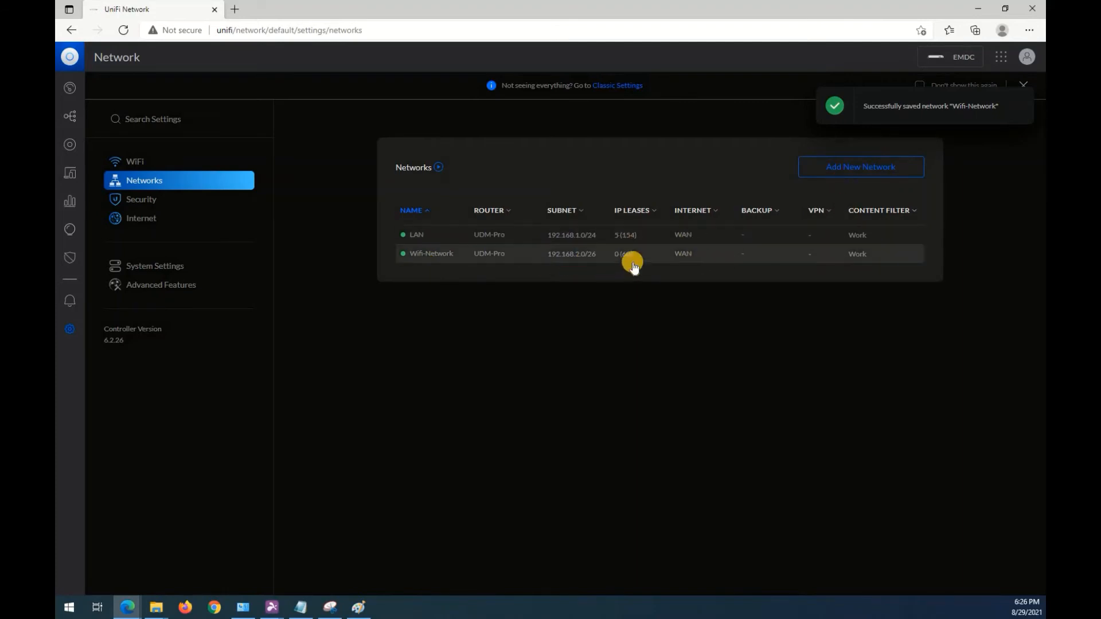
Start another new network named IoT-Subnet and set its content filtering to Work.
click(841, 173)
click(652, 225)
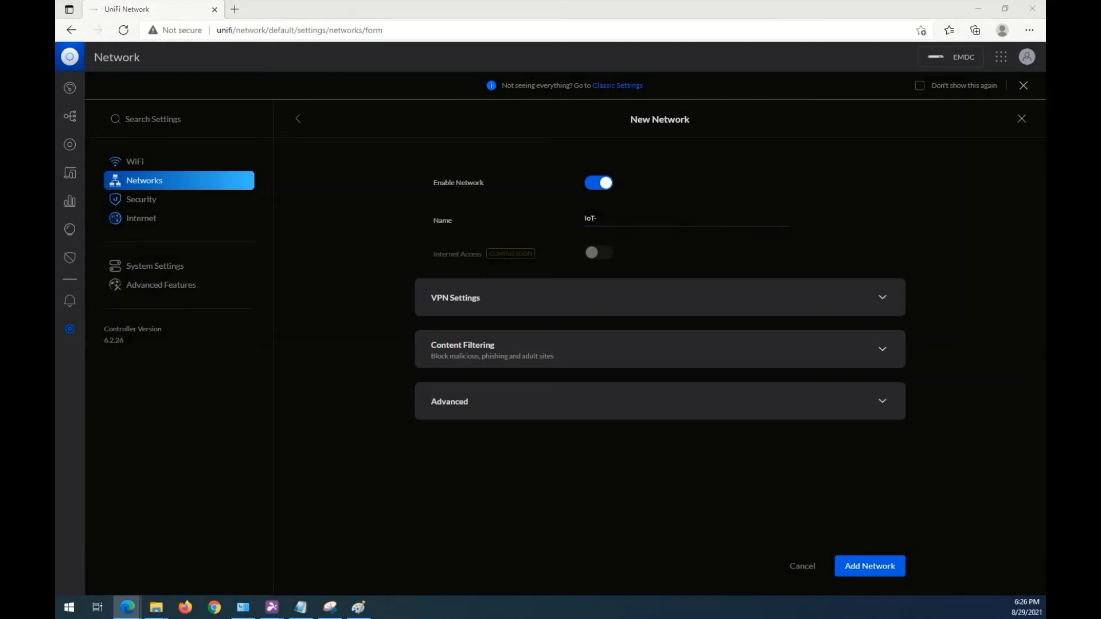
click(606, 221)
text(Subnet)
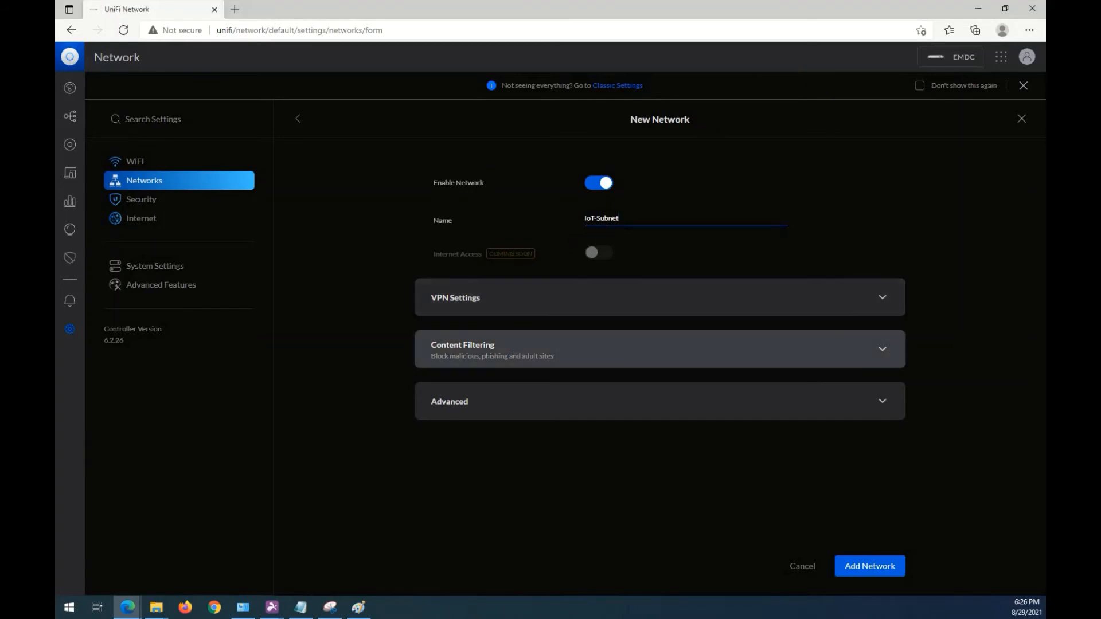
click(518, 345)
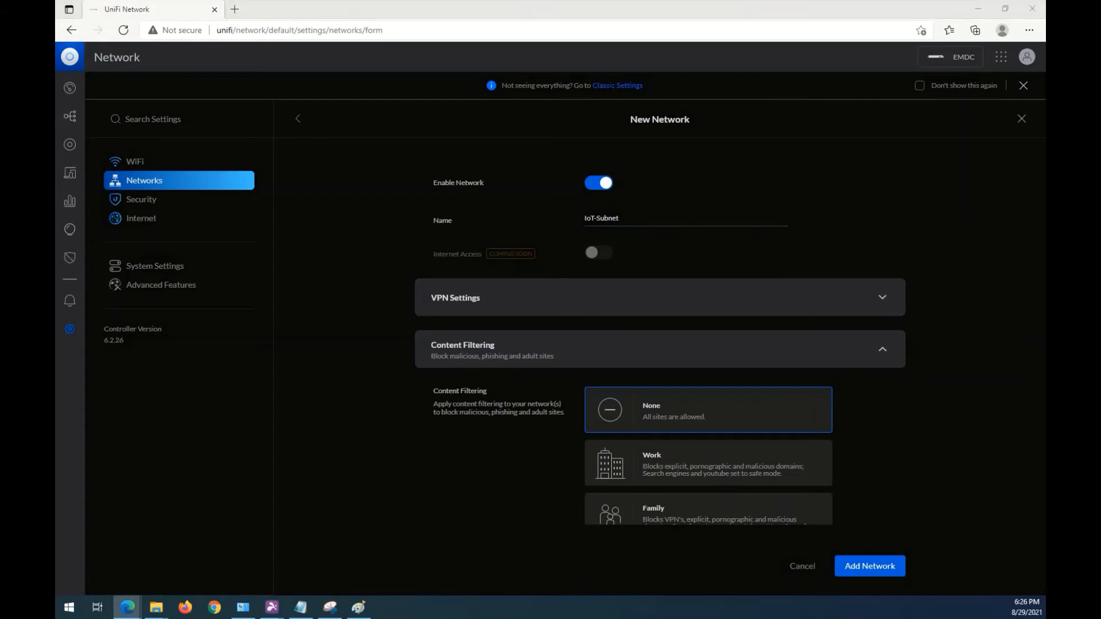
click(708, 463)
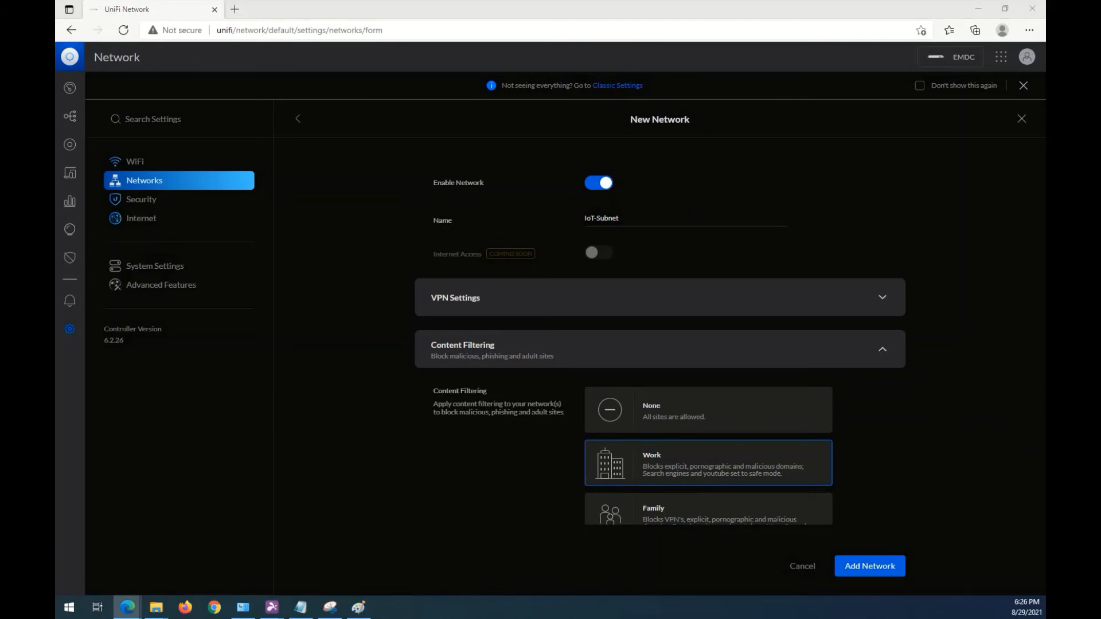
Set IoT-Subnet's VLAN ID to 102 in its advanced settings.
scroll(678, 381, down, 2)
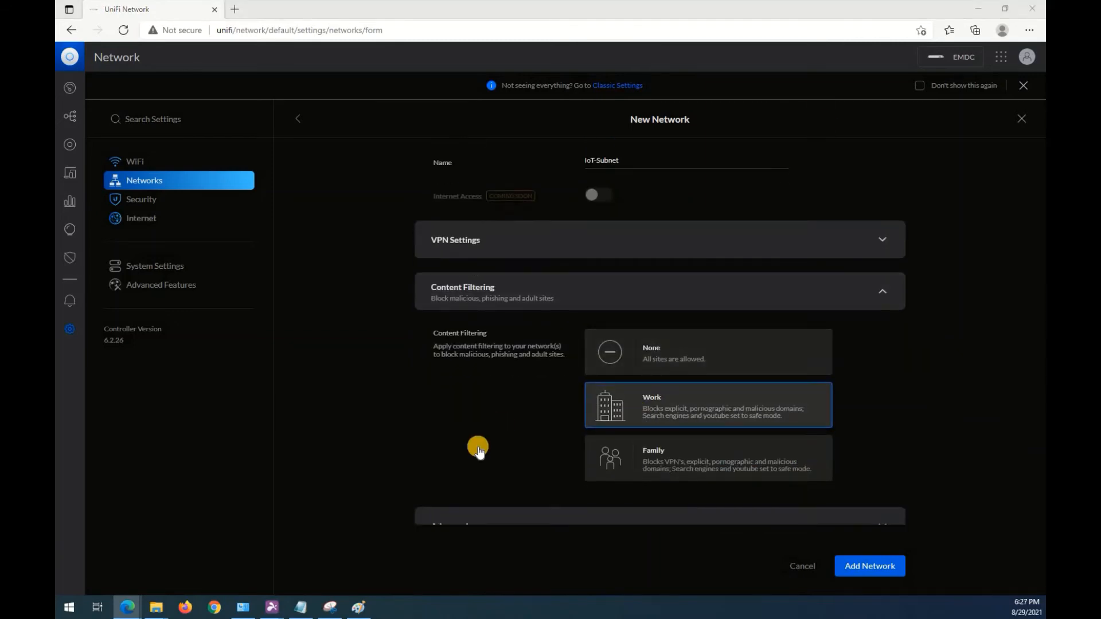
click(485, 494)
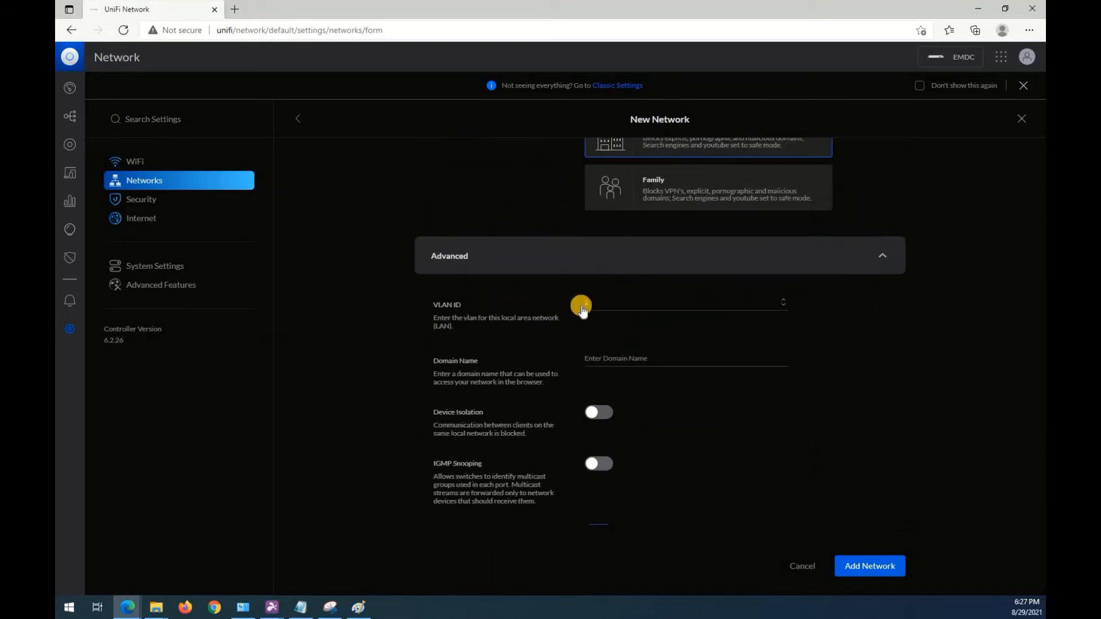
click(622, 298)
key(BackSpace)
text(102)
Disable Auto Scale Network for IoT-Subnet and set its gateway IP/subnet to 10.44.0.1/26.
scroll(442, 345, down, 4)
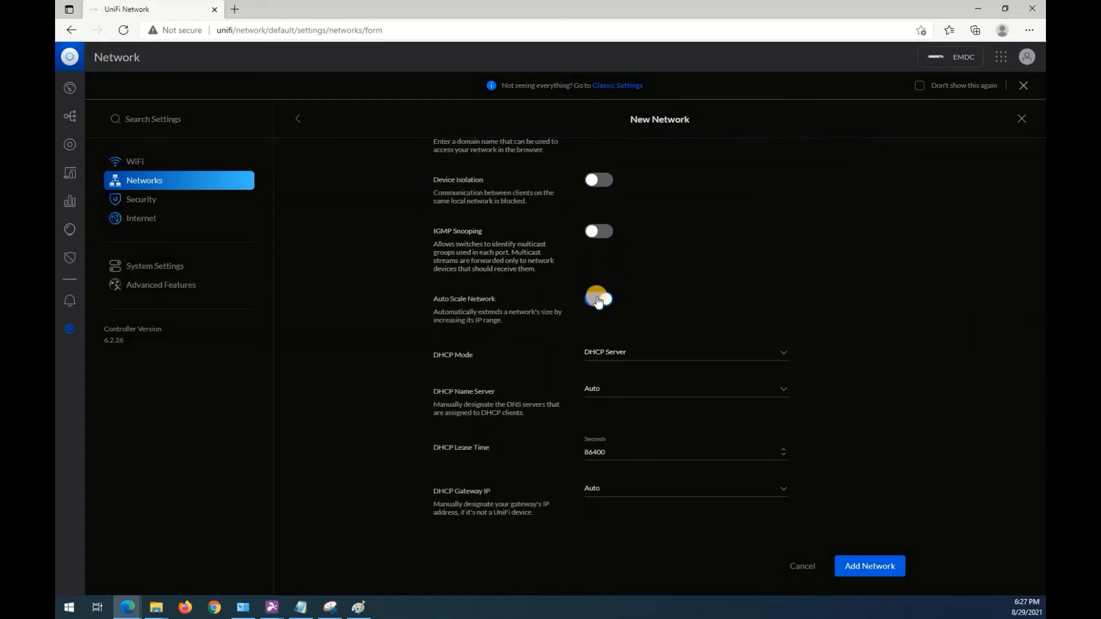
click(598, 299)
click(616, 384)
key(ctrl+a)
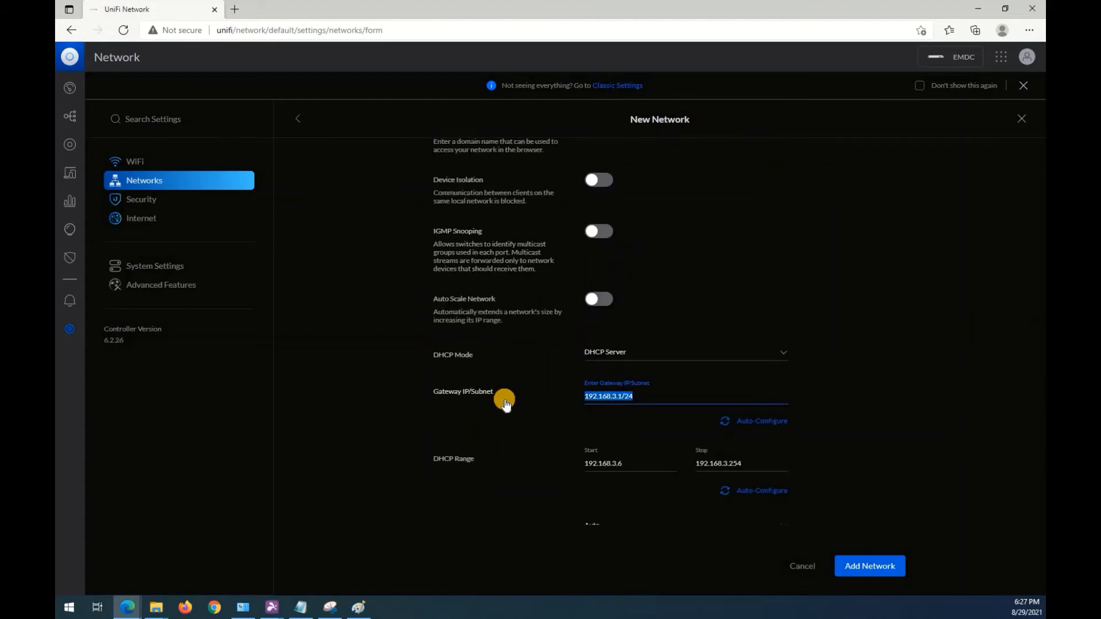
text(10.)
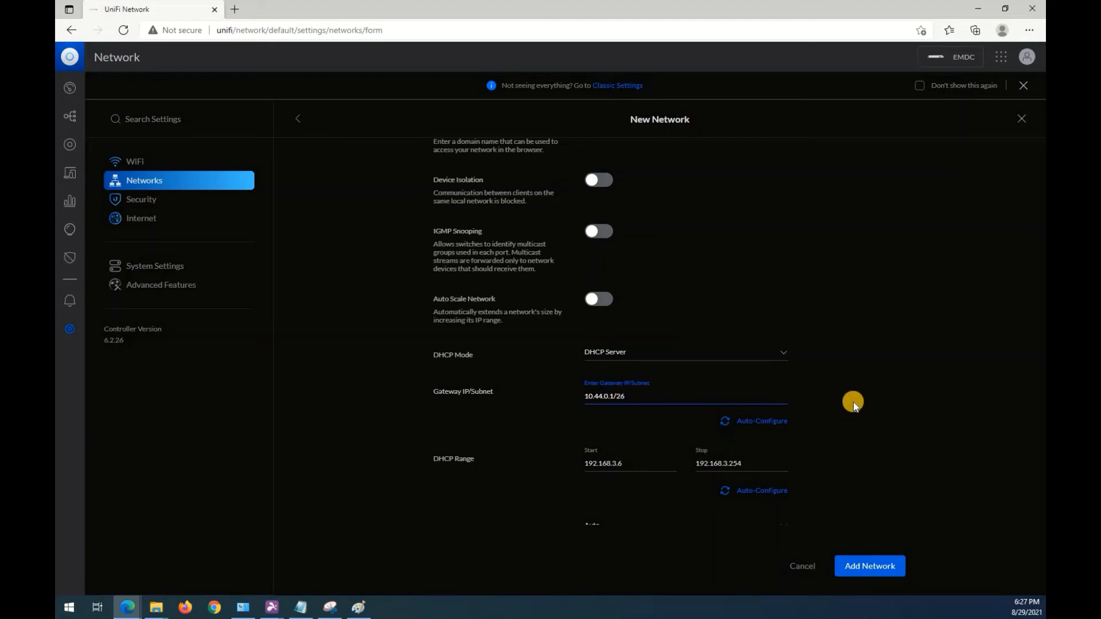
Auto-configure IoT-Subnet's DHCP range from its gateway subnet and check the start and stop addresses.
click(774, 495)
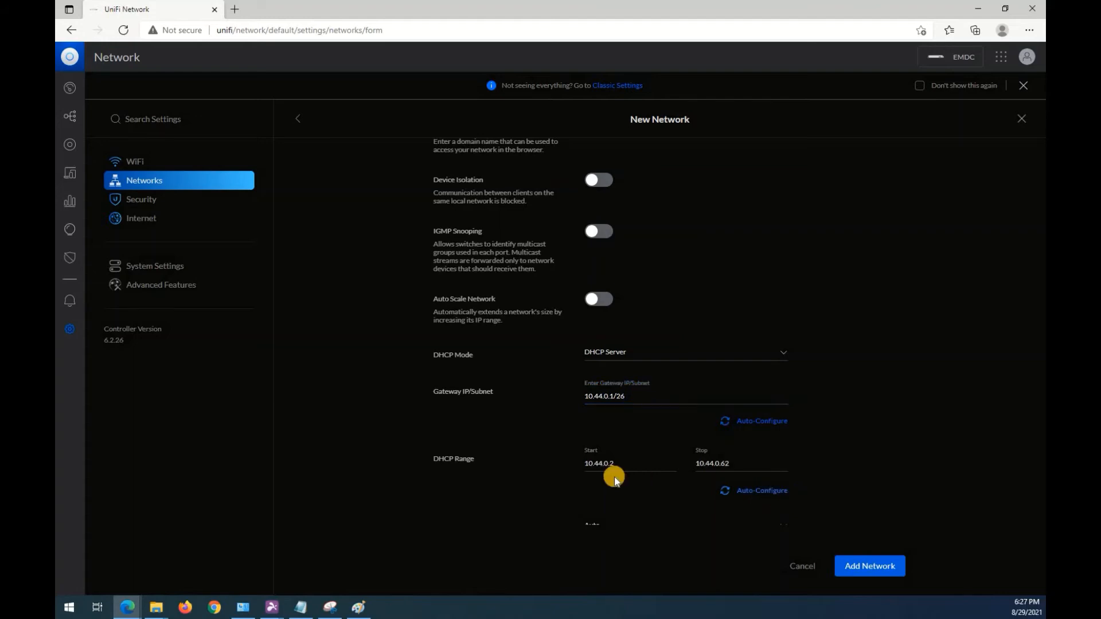
click(636, 398)
click(632, 463)
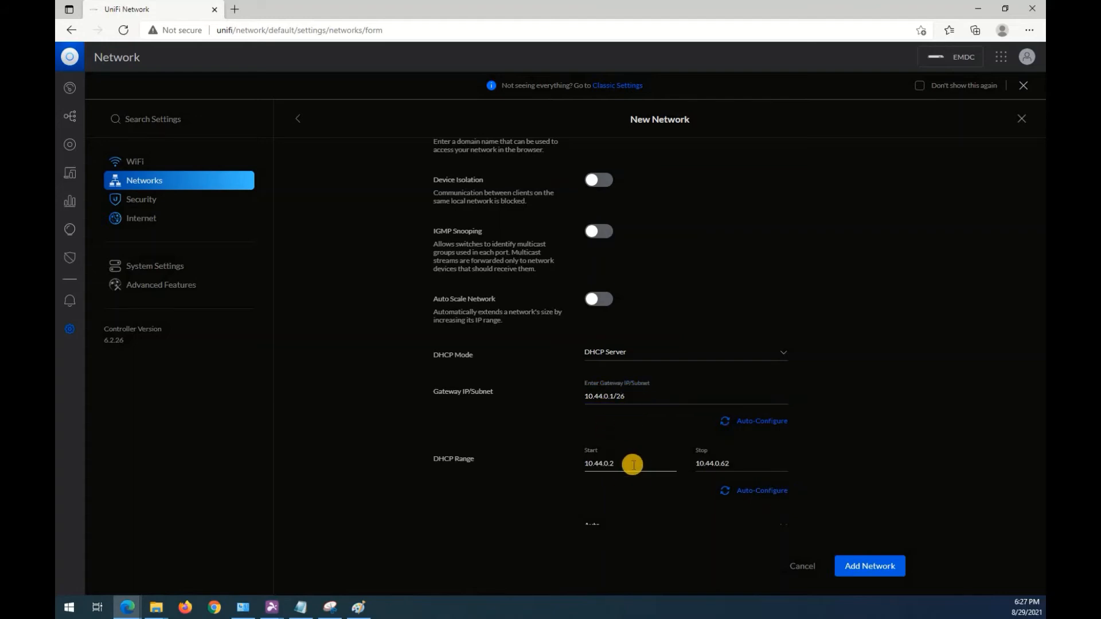
click(727, 464)
Review IoT-Subnet's remaining DHCP settings and add the network.
scroll(905, 395, down, 4)
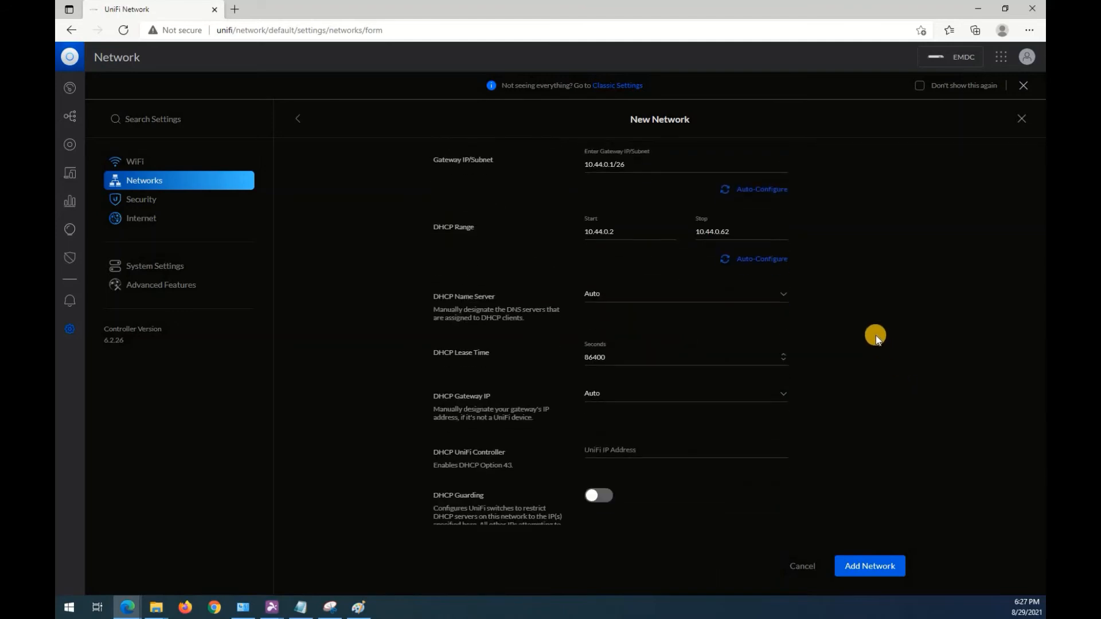
scroll(876, 336, down, 6)
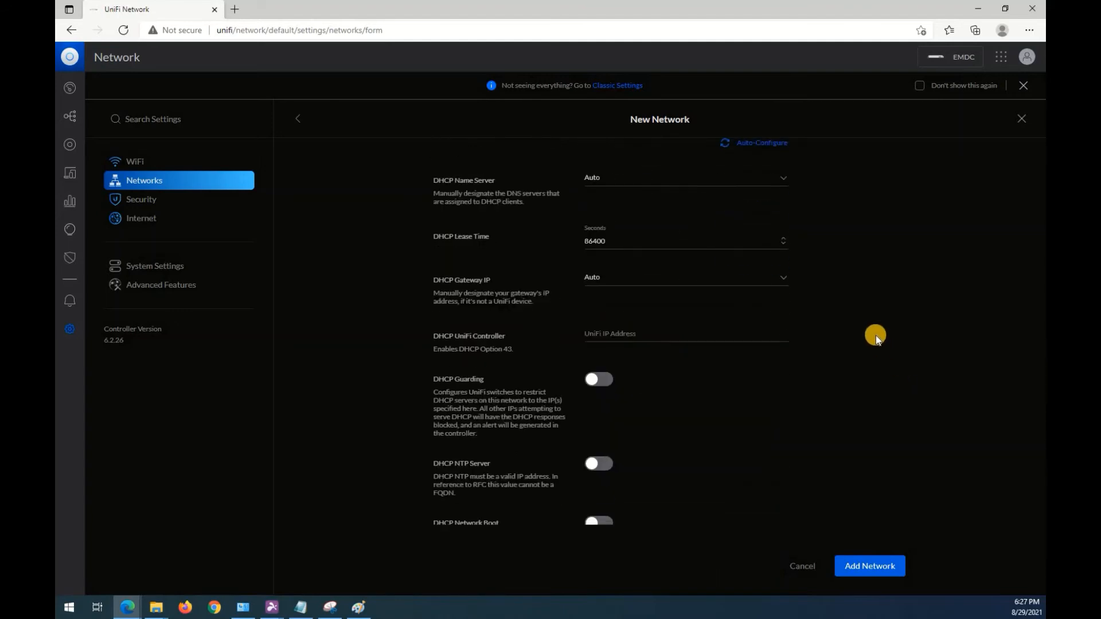
scroll(876, 335, down, 1)
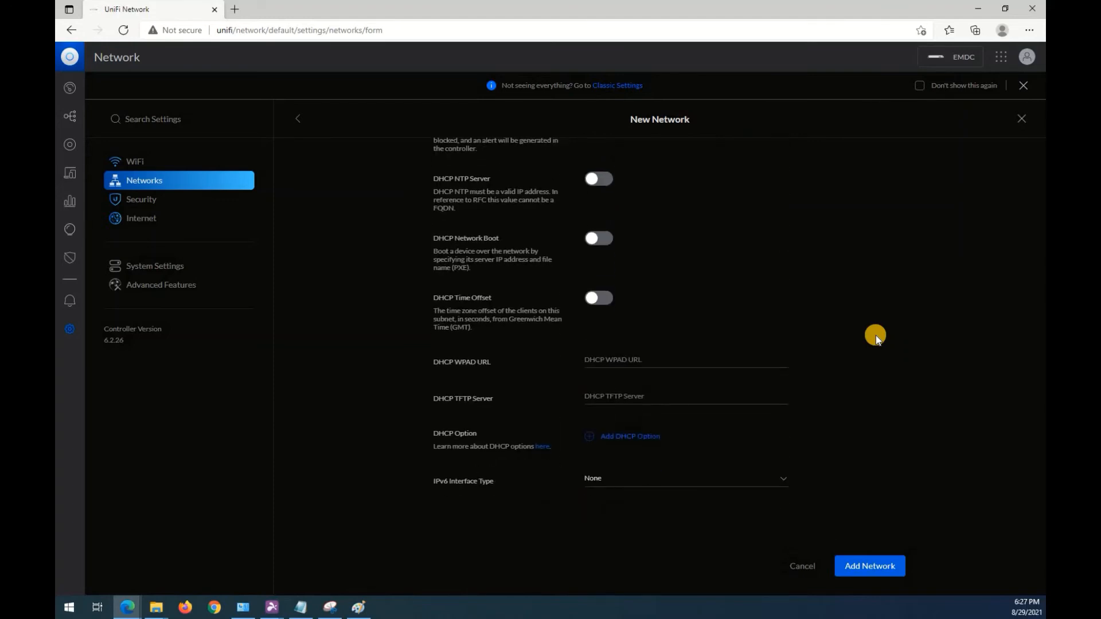
scroll(876, 335, up, 7)
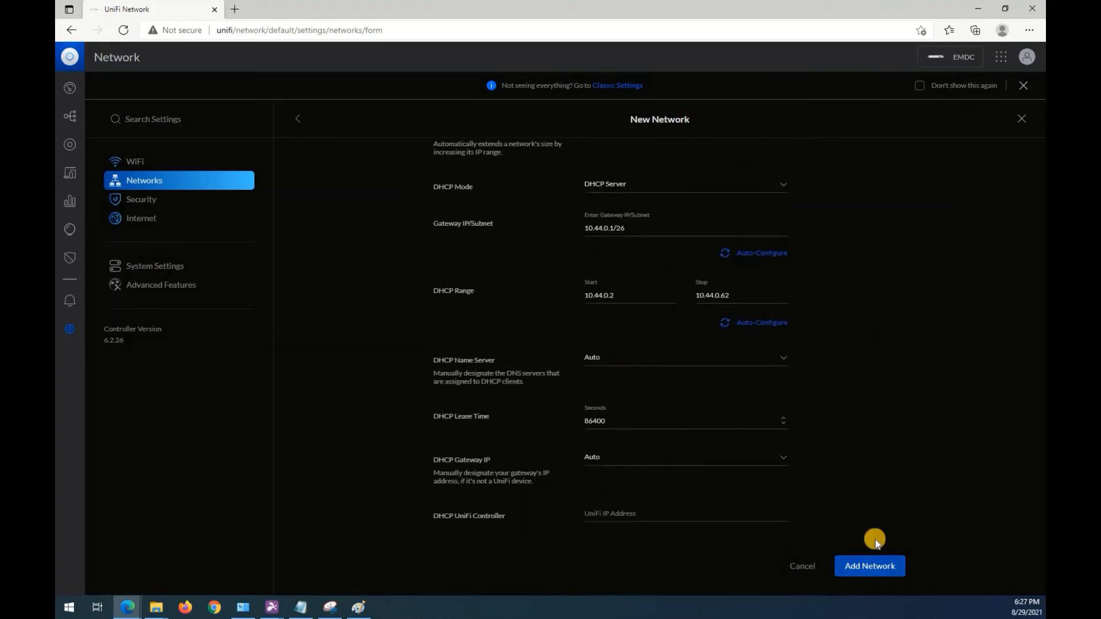
click(872, 565)
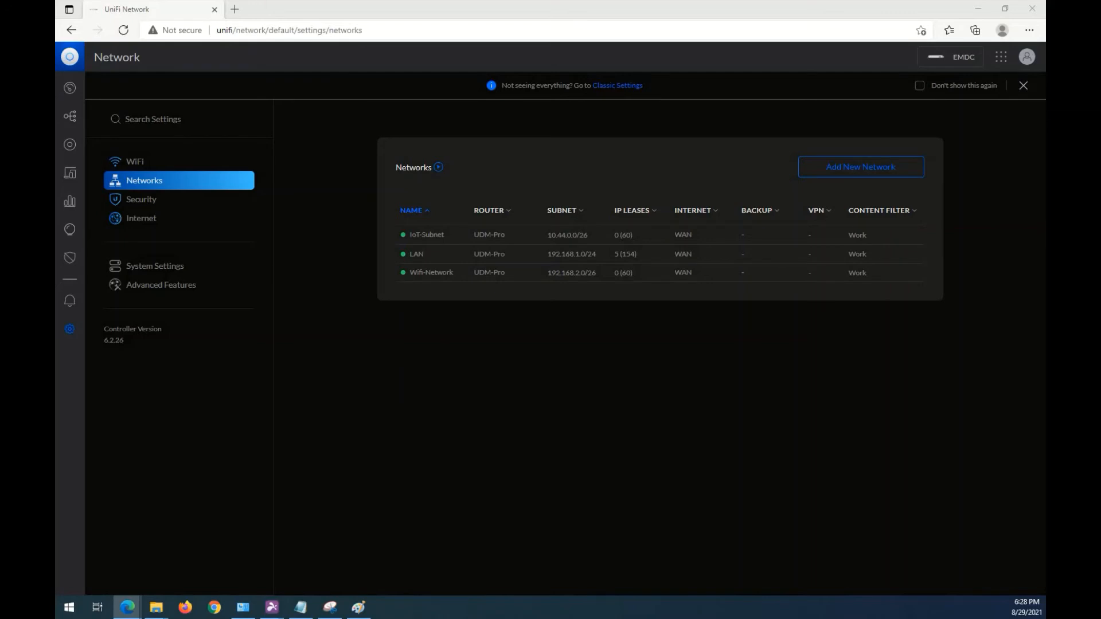
Create a new bandwidth profile in the advanced features and name it IoT-Device.
click(166, 286)
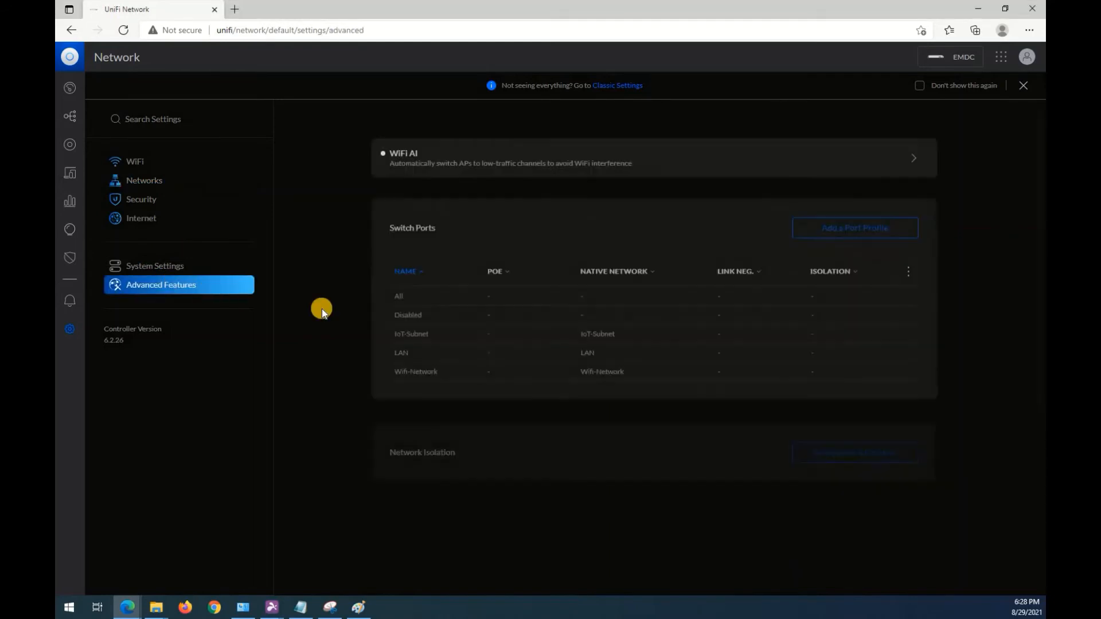
scroll(331, 343, down, 3)
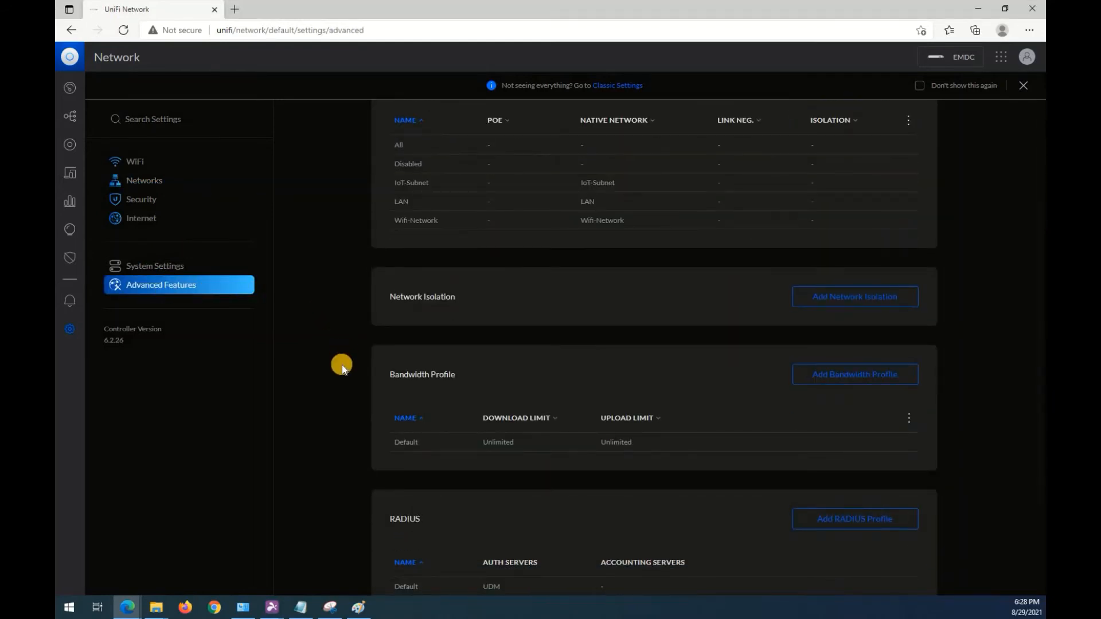
scroll(339, 364, down, 2)
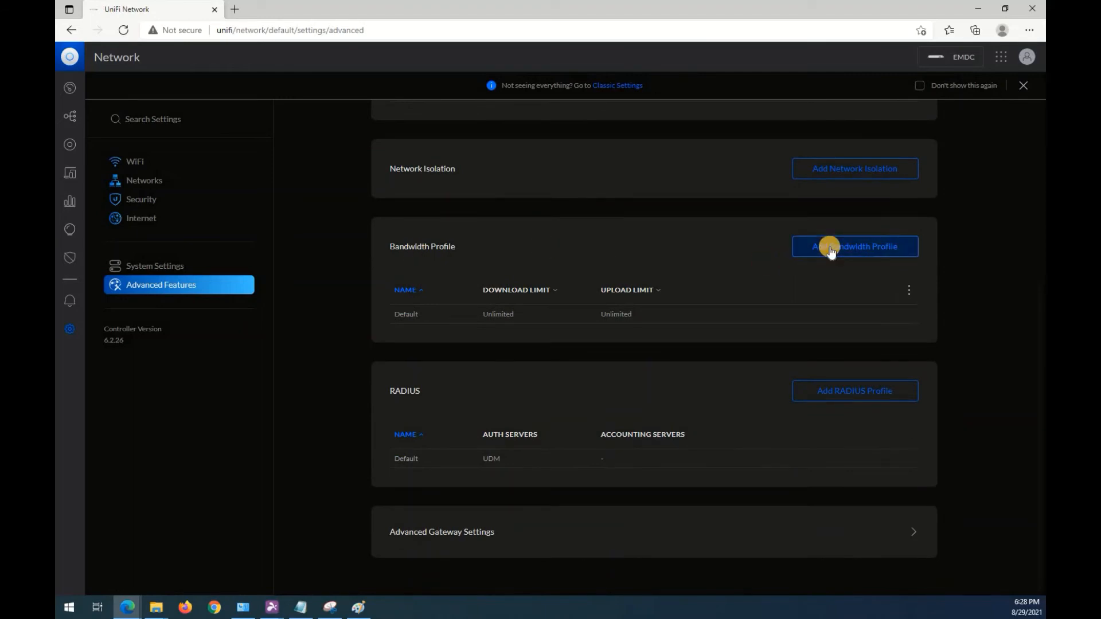
click(831, 248)
click(614, 189)
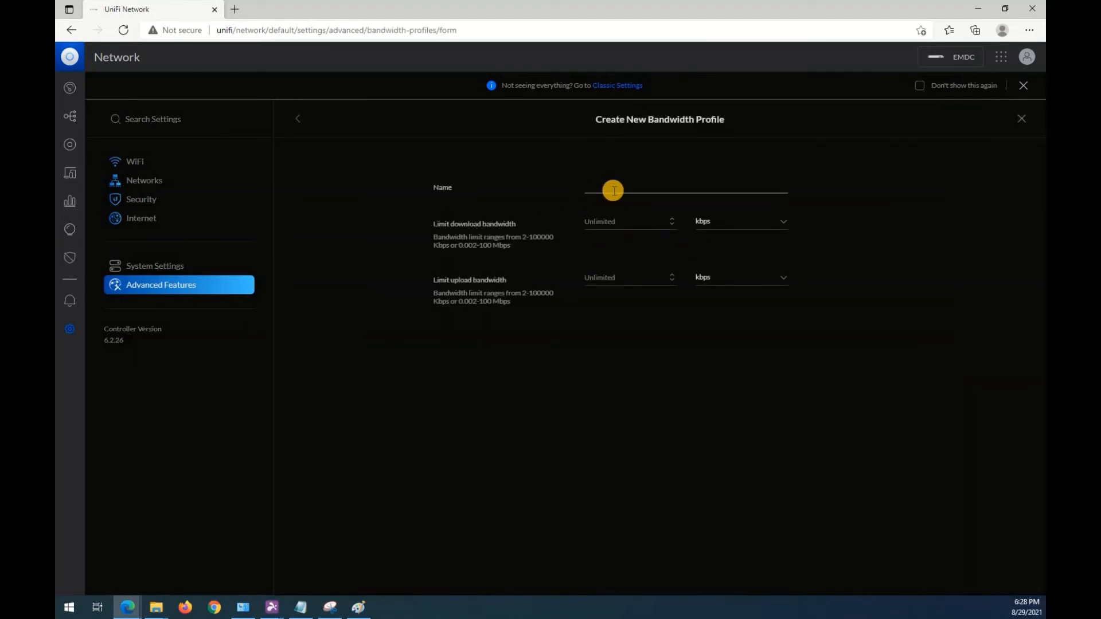
text(I)
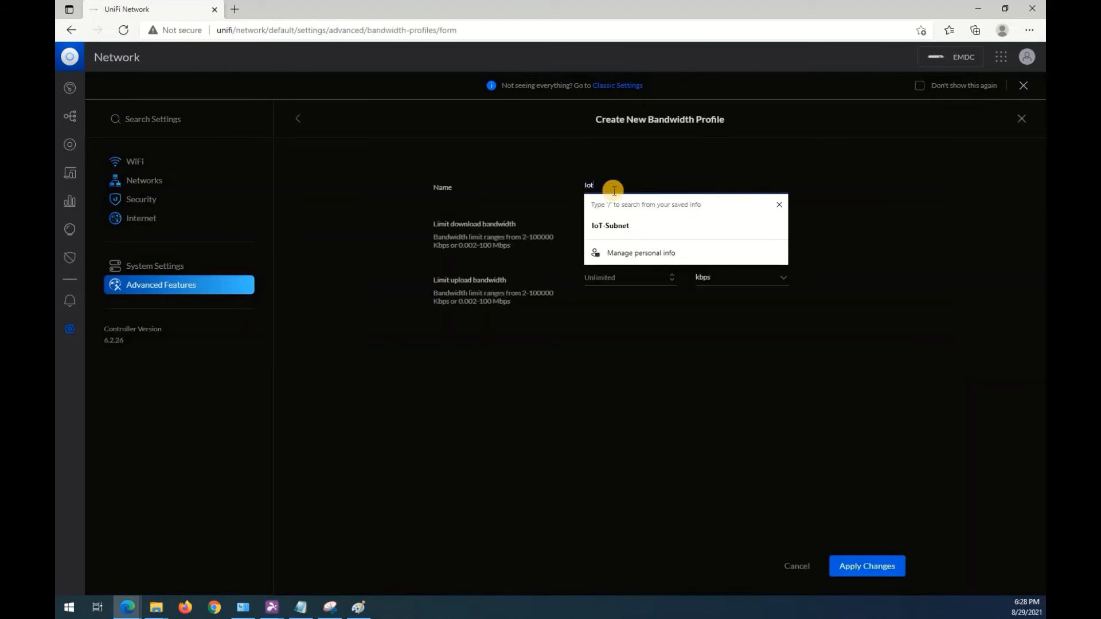
text(oT-Device)
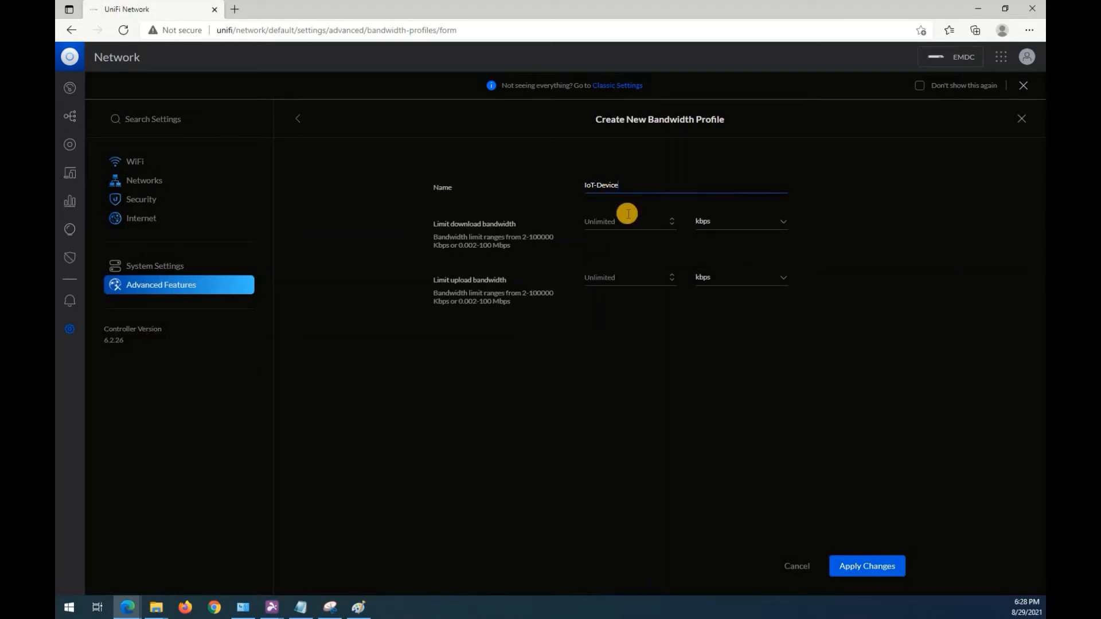
Limit the IoT-Device profile's download and upload bandwidth to 2 Mbps each, apply the changes and check the profile list.
click(591, 222)
text(2)
click(593, 279)
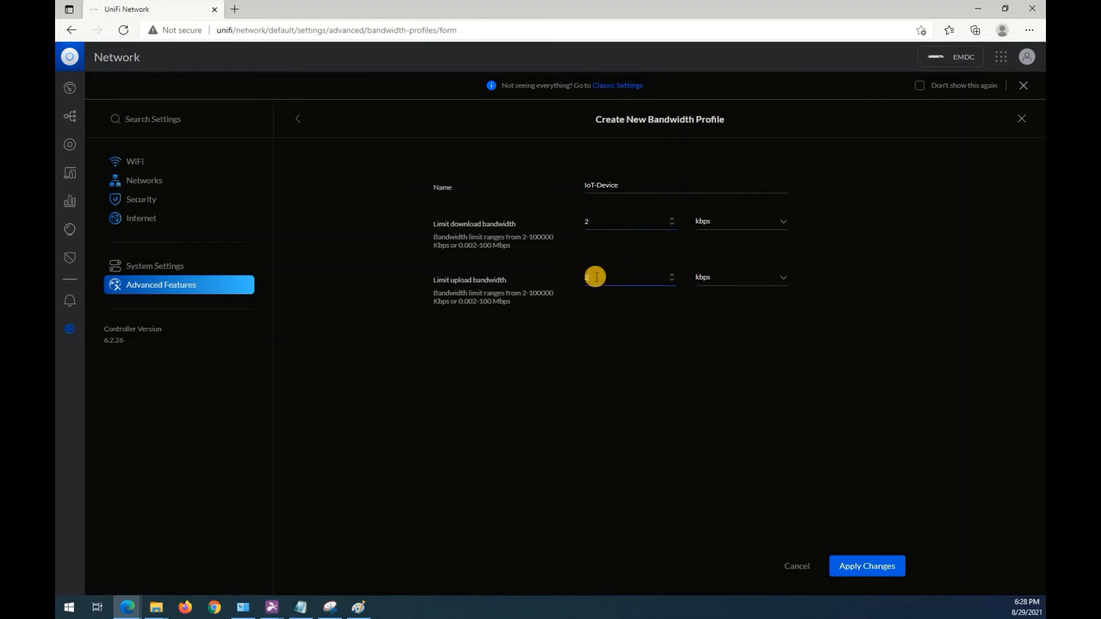
text(2)
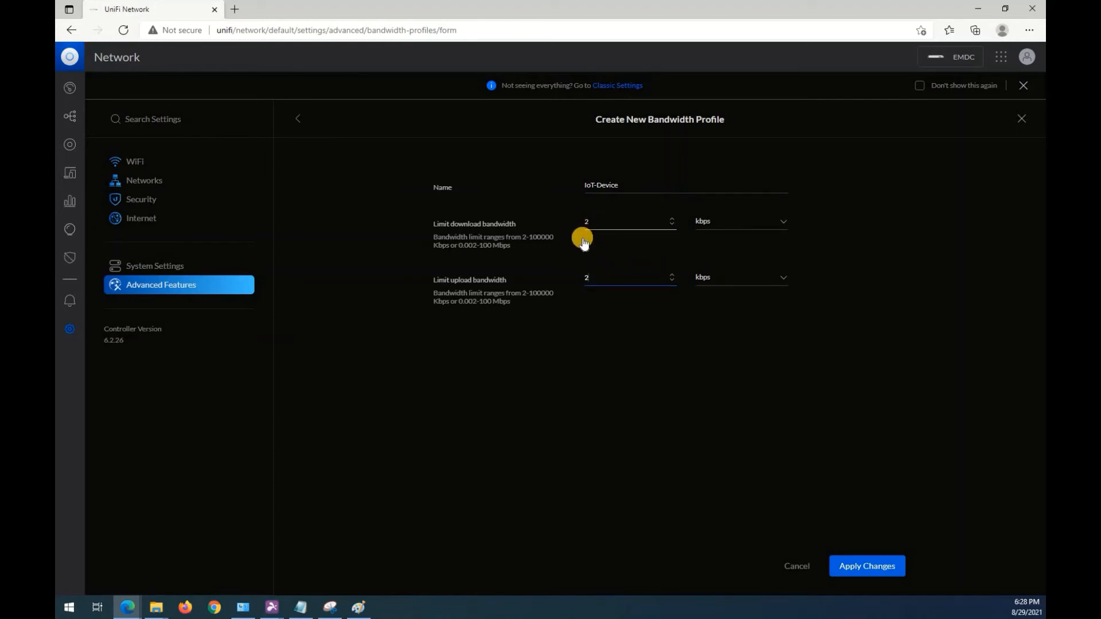
click(773, 220)
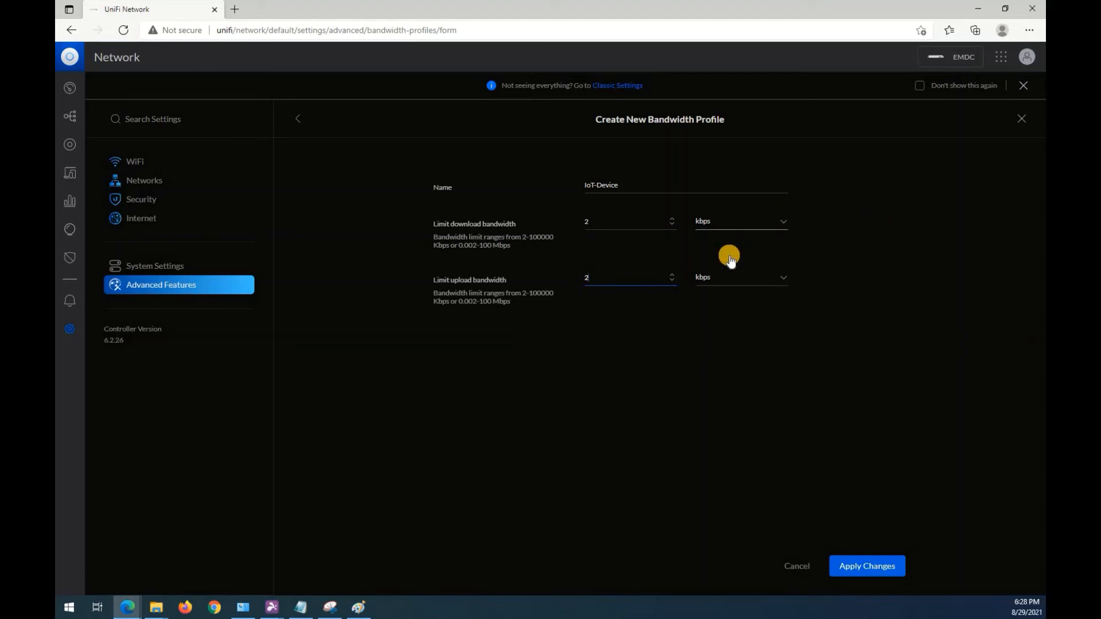
click(767, 268)
click(777, 277)
click(730, 317)
click(856, 571)
click(857, 571)
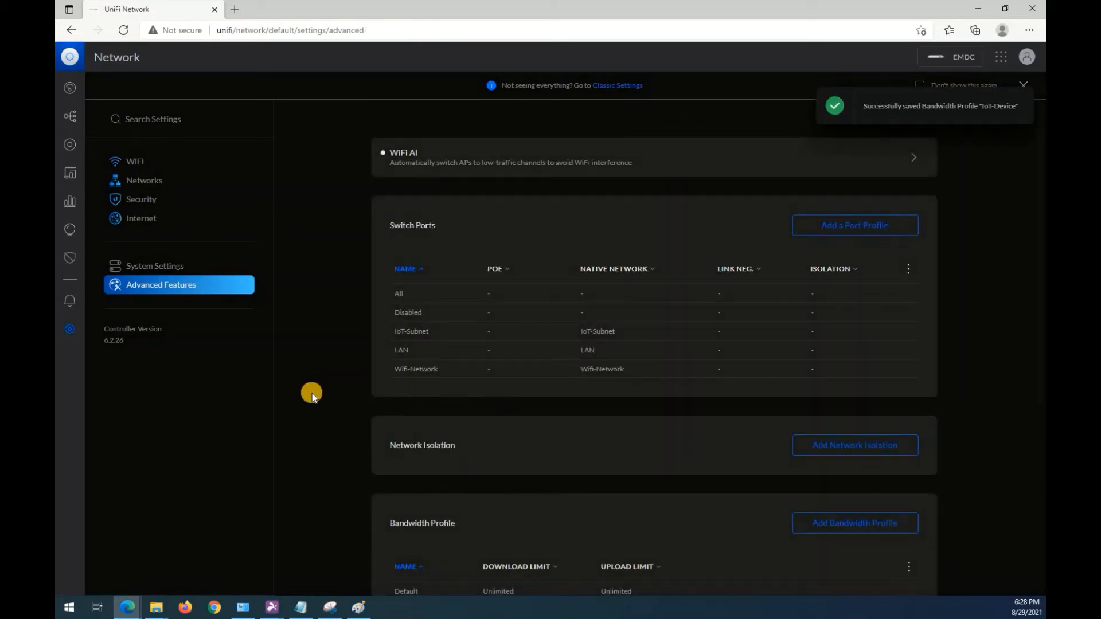
scroll(321, 395, down, 5)
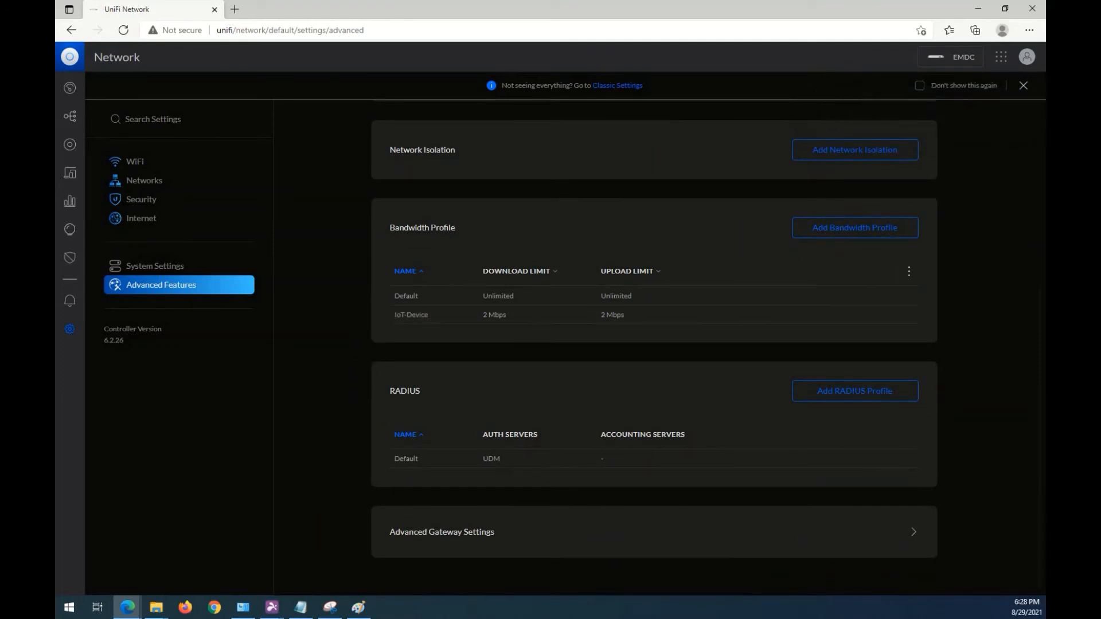
Start a new WiFi network and name it IoT-Device.
click(132, 163)
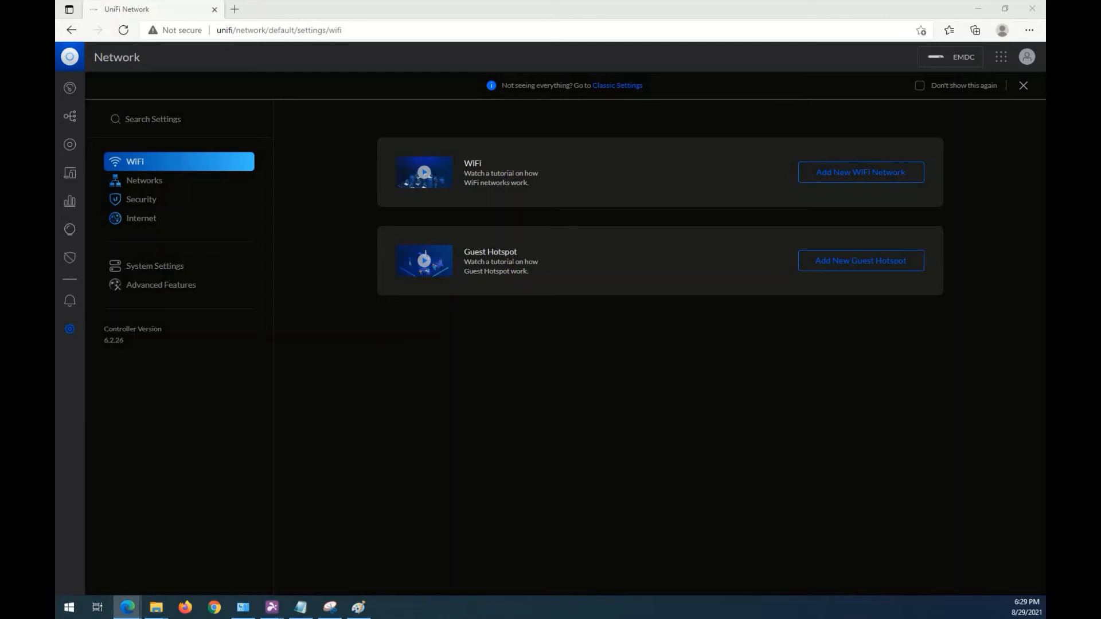
click(855, 174)
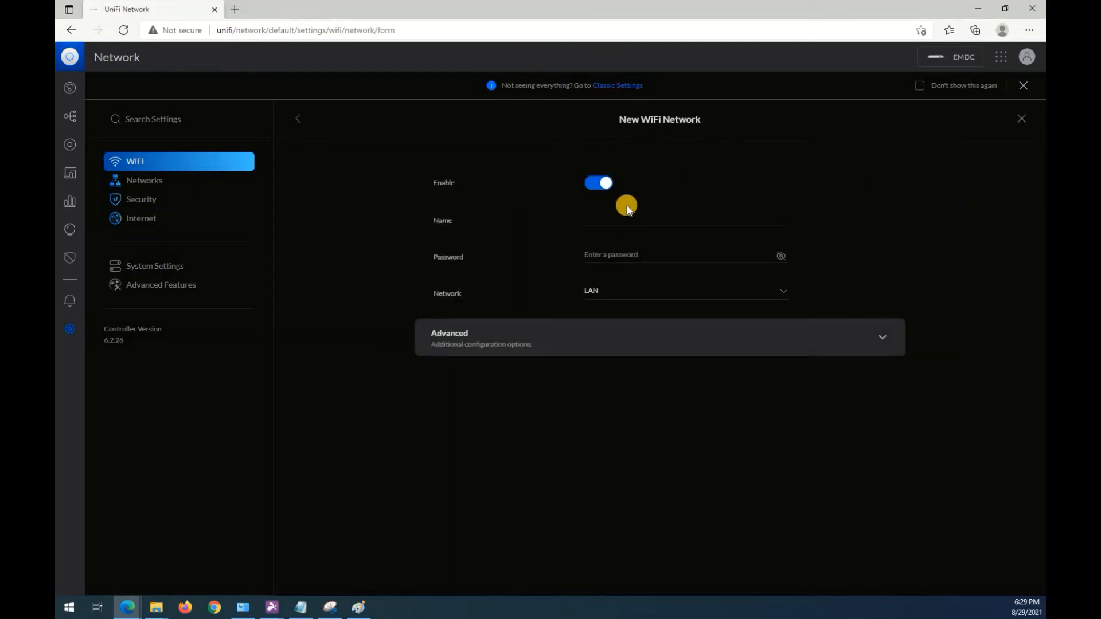
click(627, 208)
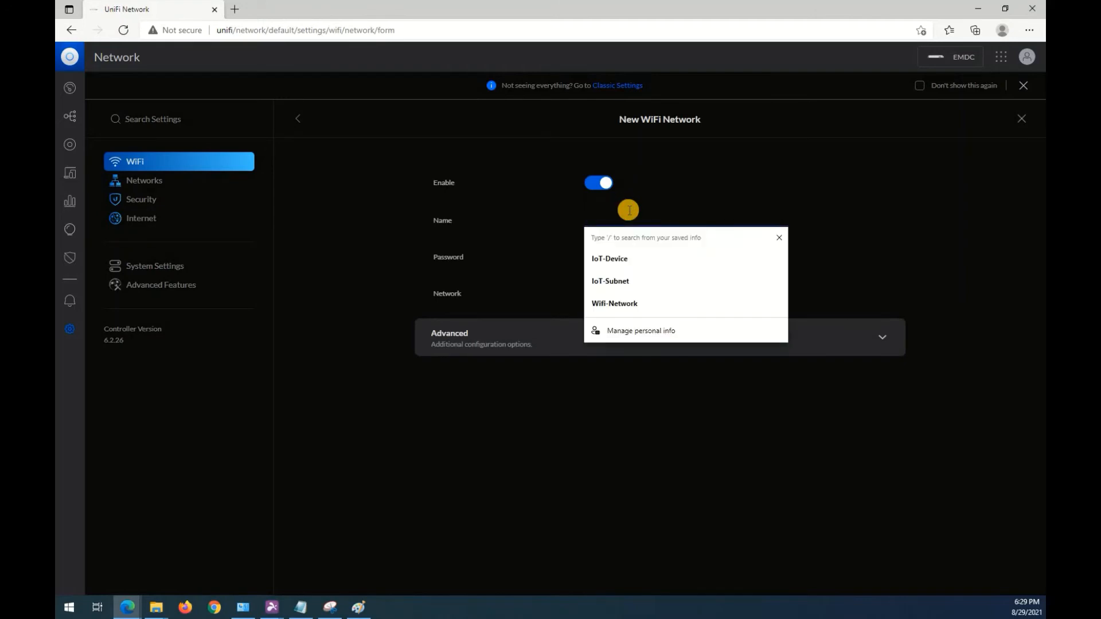
text(IoT-)
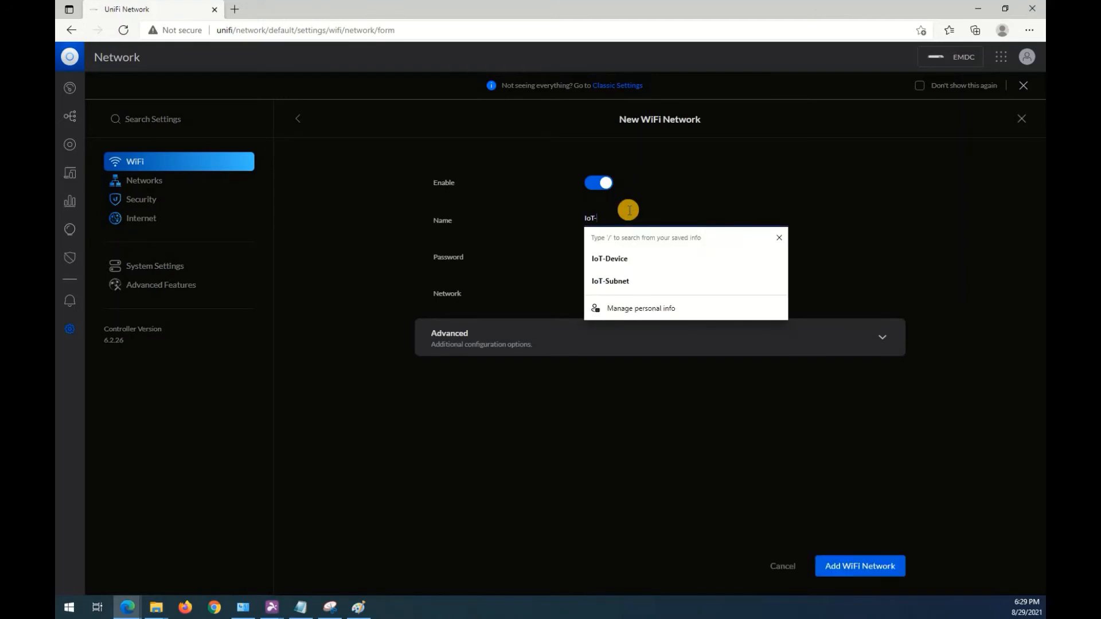
text(Device)
key(Tab)
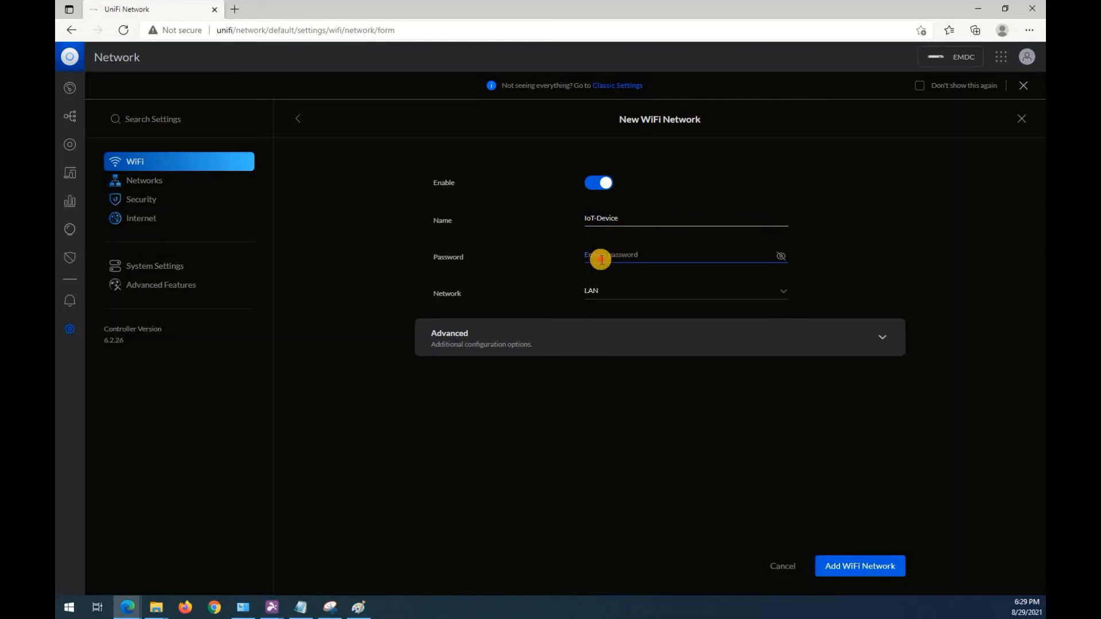
Enter the WiFi password for IoT-Device and assign it to the IoT-Subnet network.
text(••••••••••)
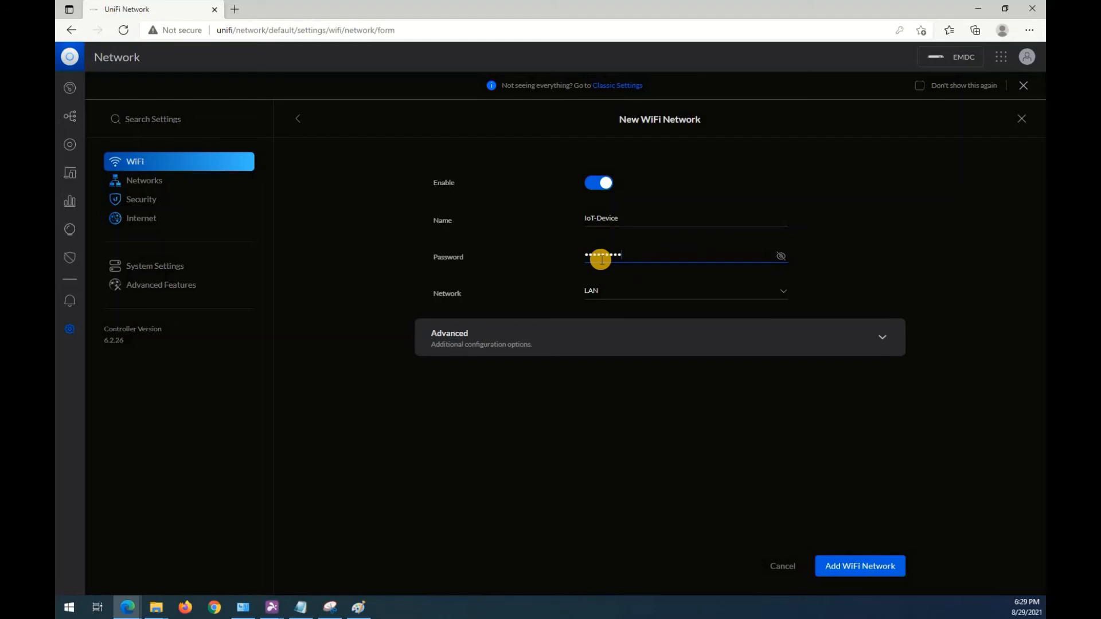
click(673, 294)
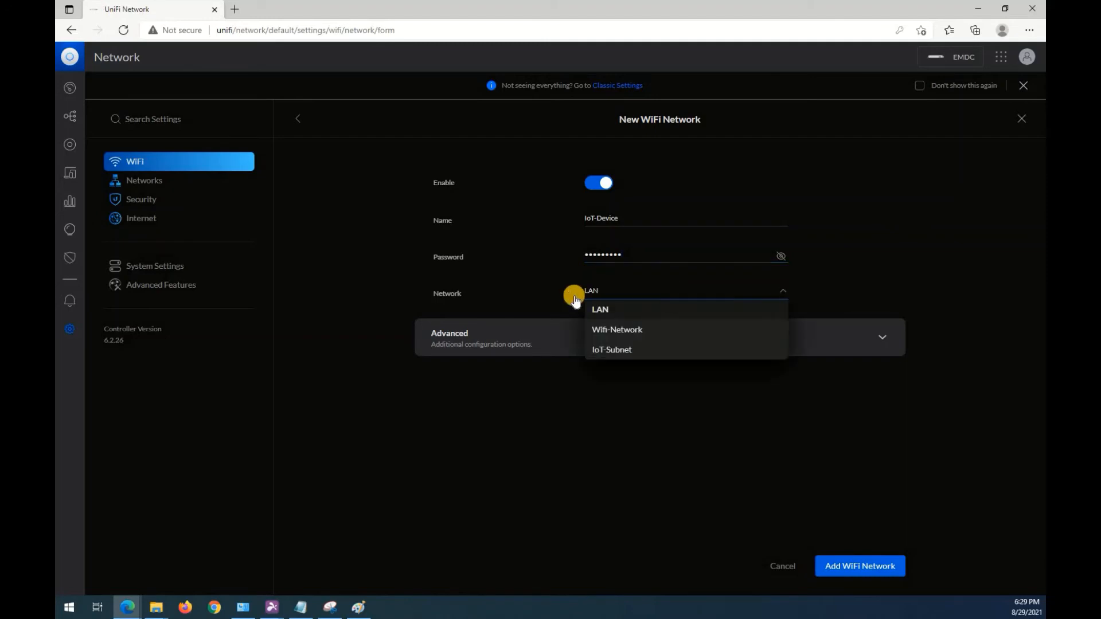
click(608, 352)
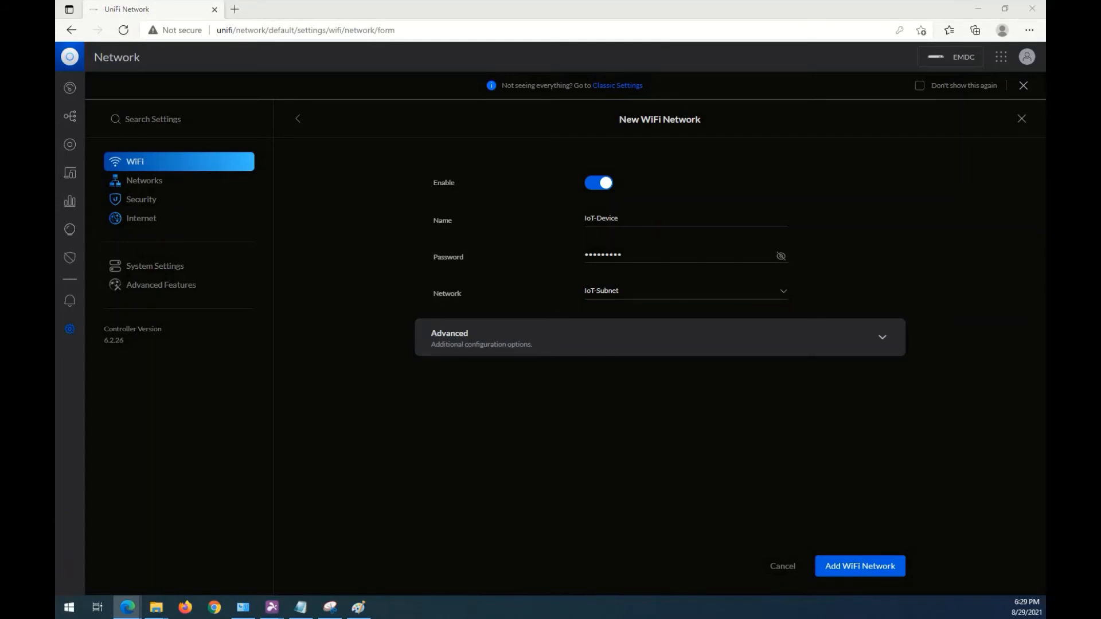
Restrict the IoT-Device WiFi to the 2.4GHz band and check which access points belong to the All APs group.
click(570, 353)
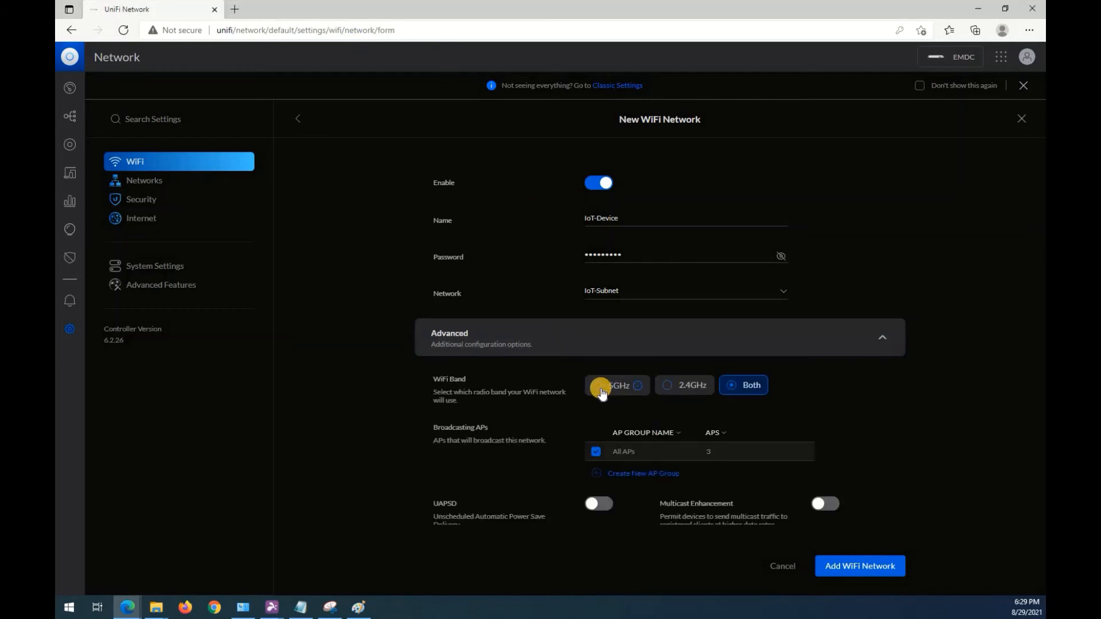
click(668, 385)
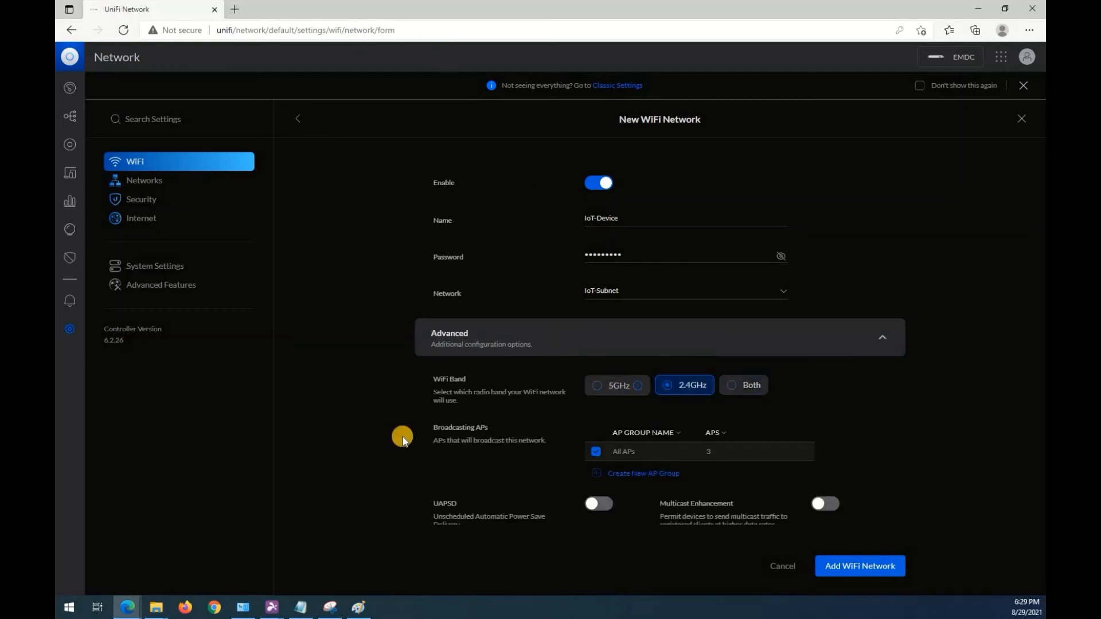
scroll(499, 407, down, 2)
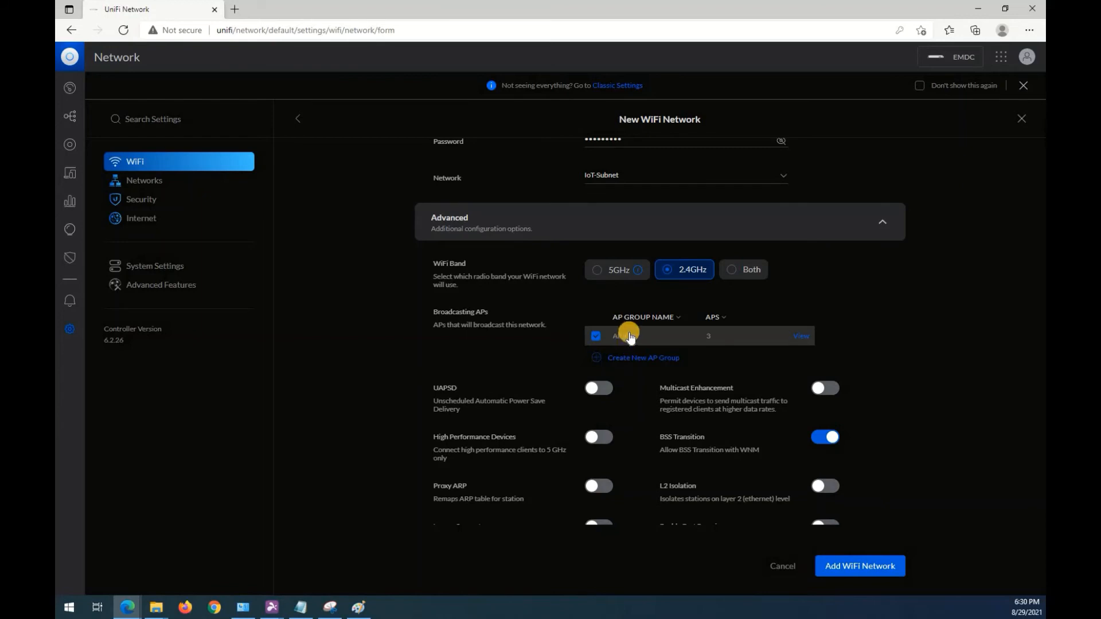
click(800, 338)
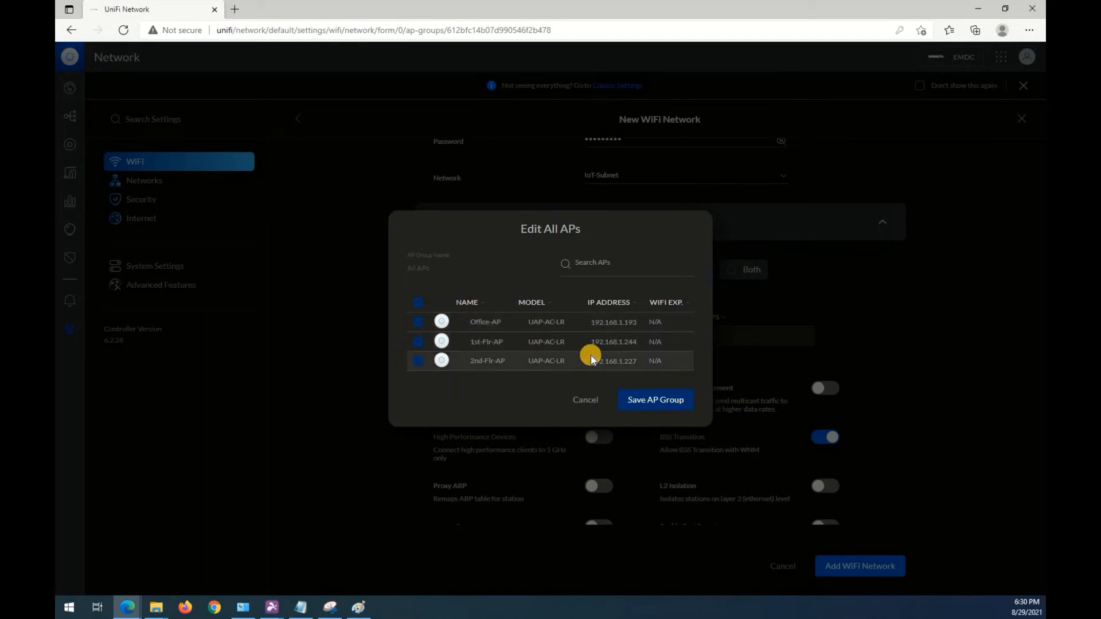
click(586, 400)
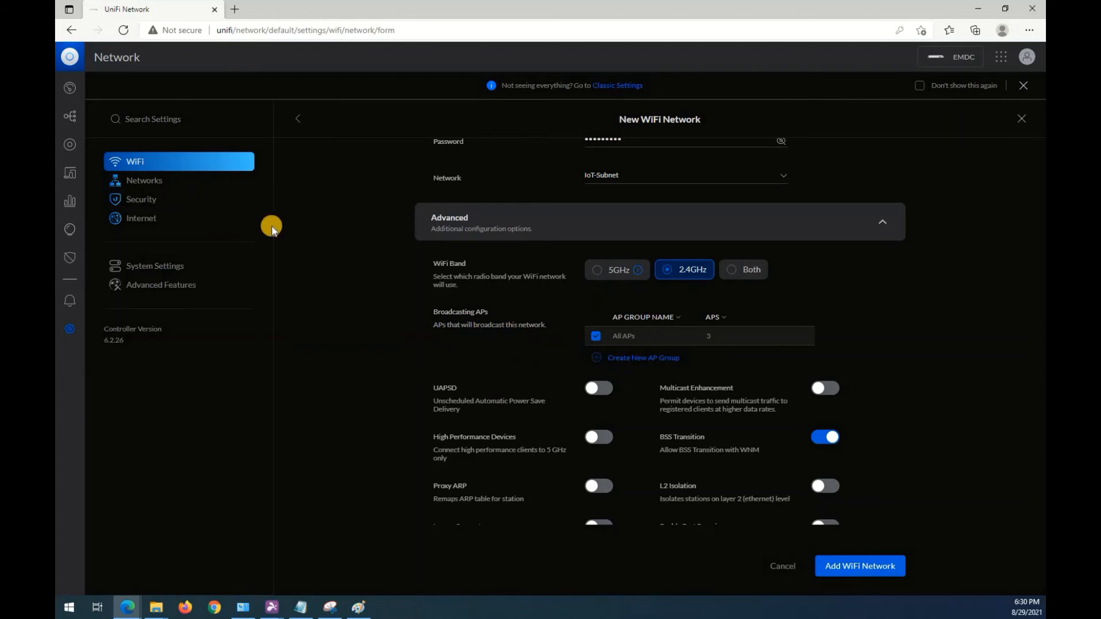
Assign the IoT-Device bandwidth profile to the new WiFi network and add the network.
scroll(497, 378, down, 2)
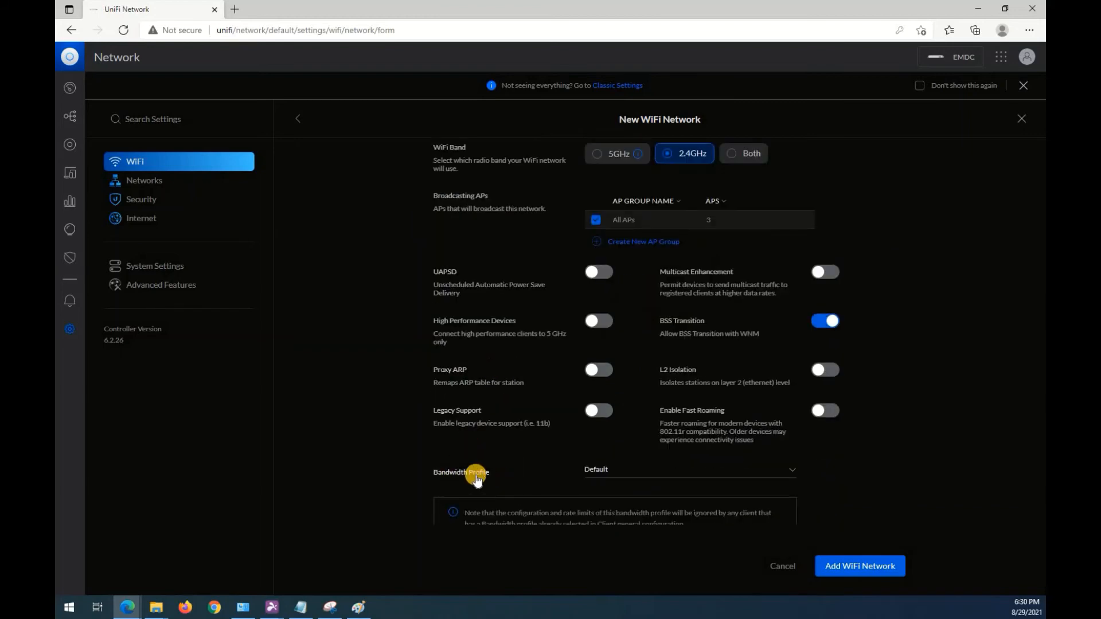
click(597, 472)
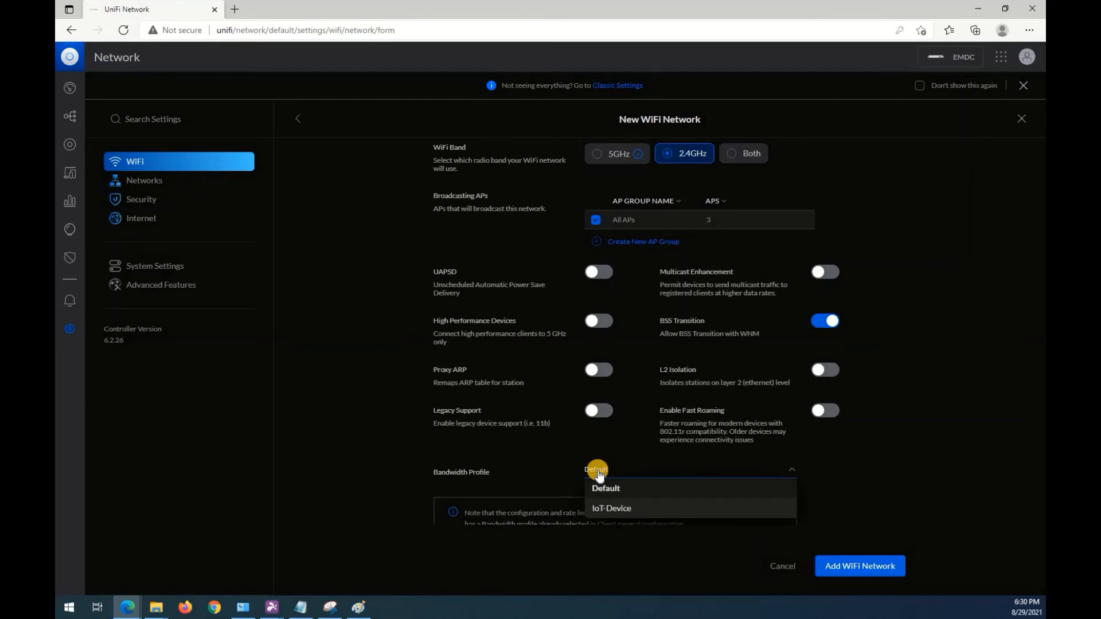
click(617, 509)
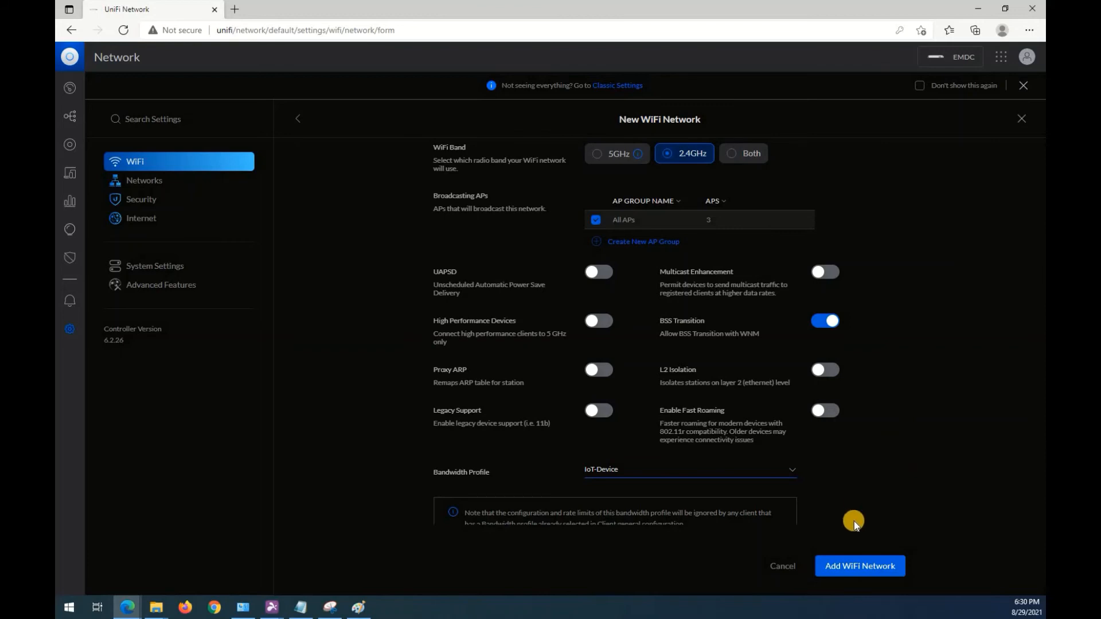
click(860, 564)
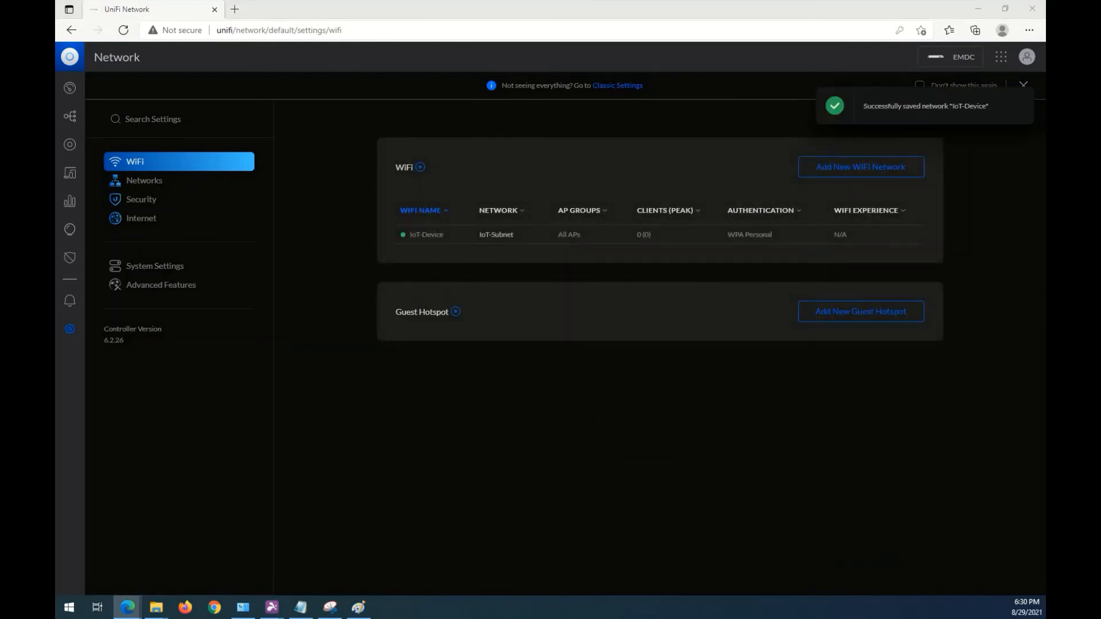
Start a new WiFi network and name it EMDC-2.4Ghz.
click(860, 166)
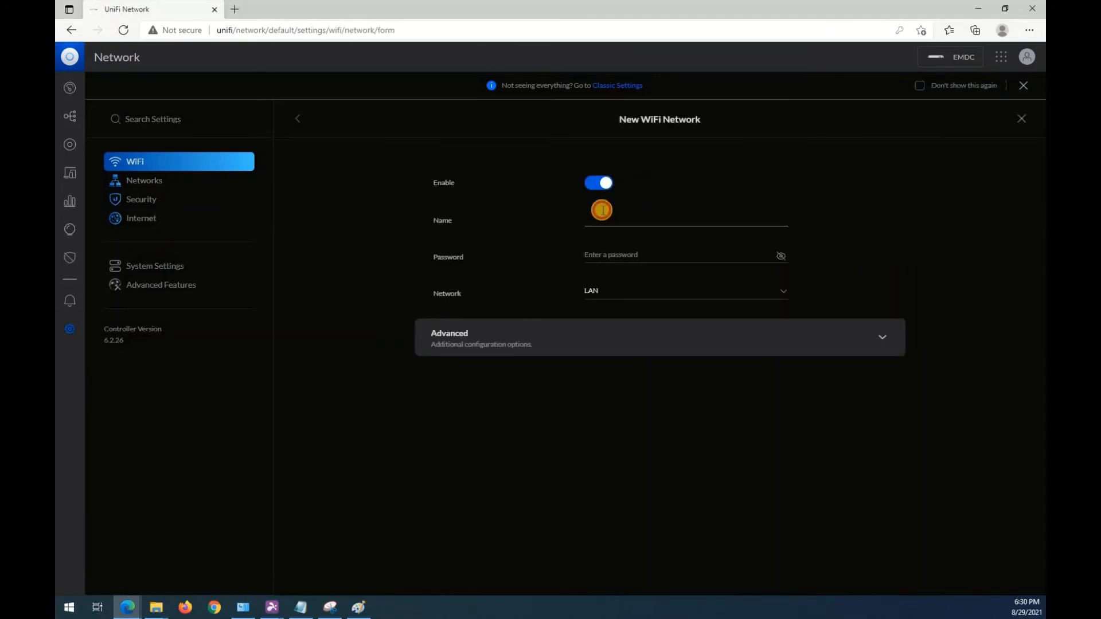
click(602, 211)
text(EMDC)
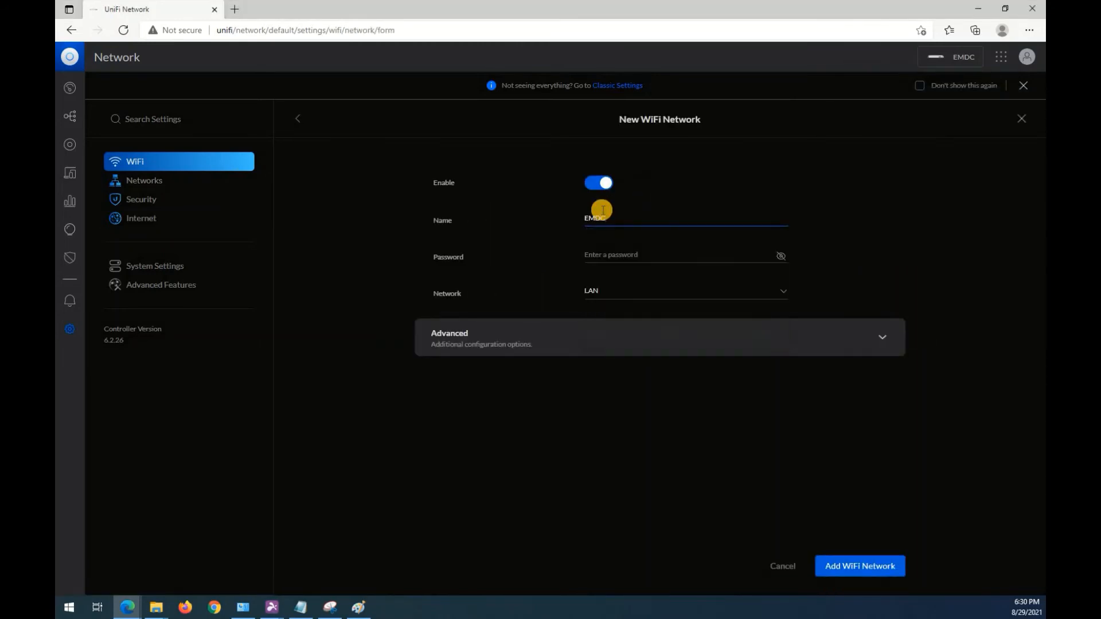
text(-2.4Ghz)
Enter the WiFi password for EMDC-2.4Ghz and assign it to the Wifi-Network network.
click(668, 255)
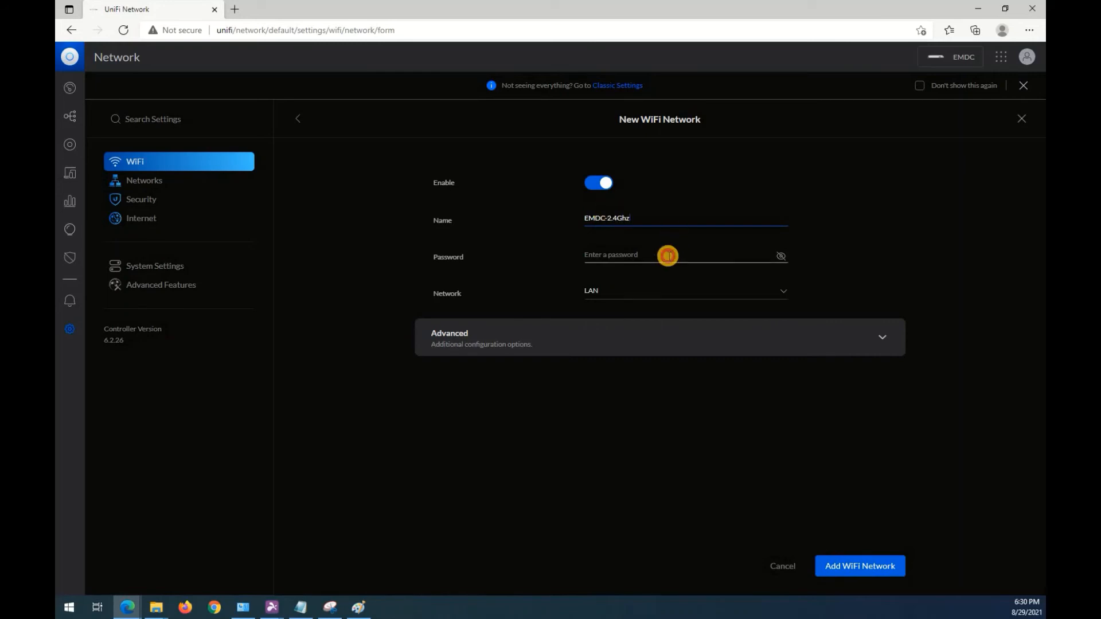
text(•••••••••)
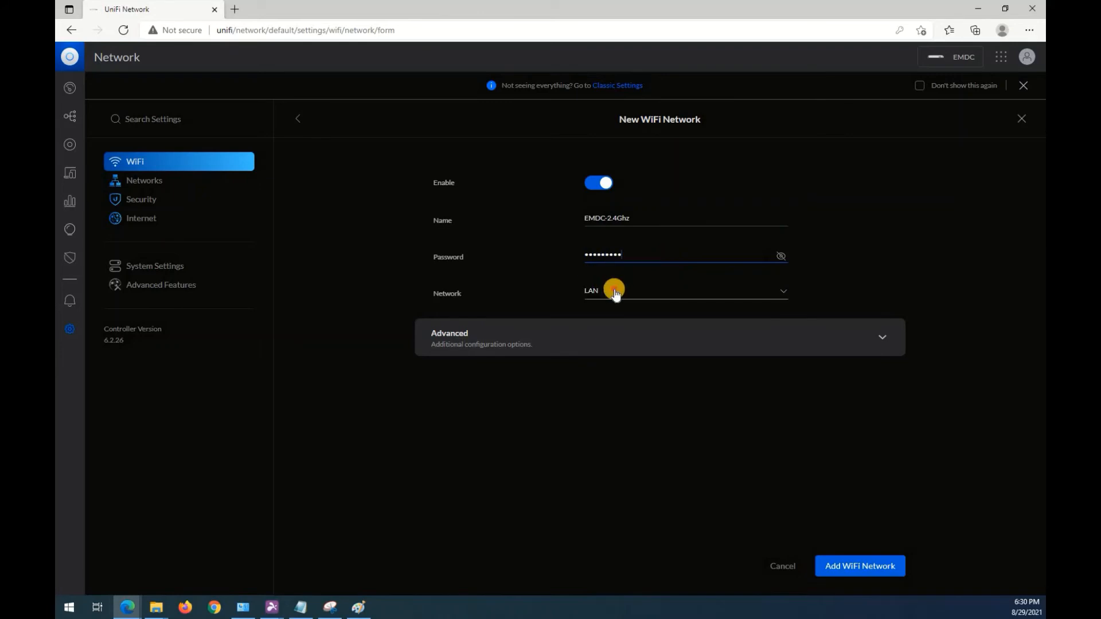
click(614, 291)
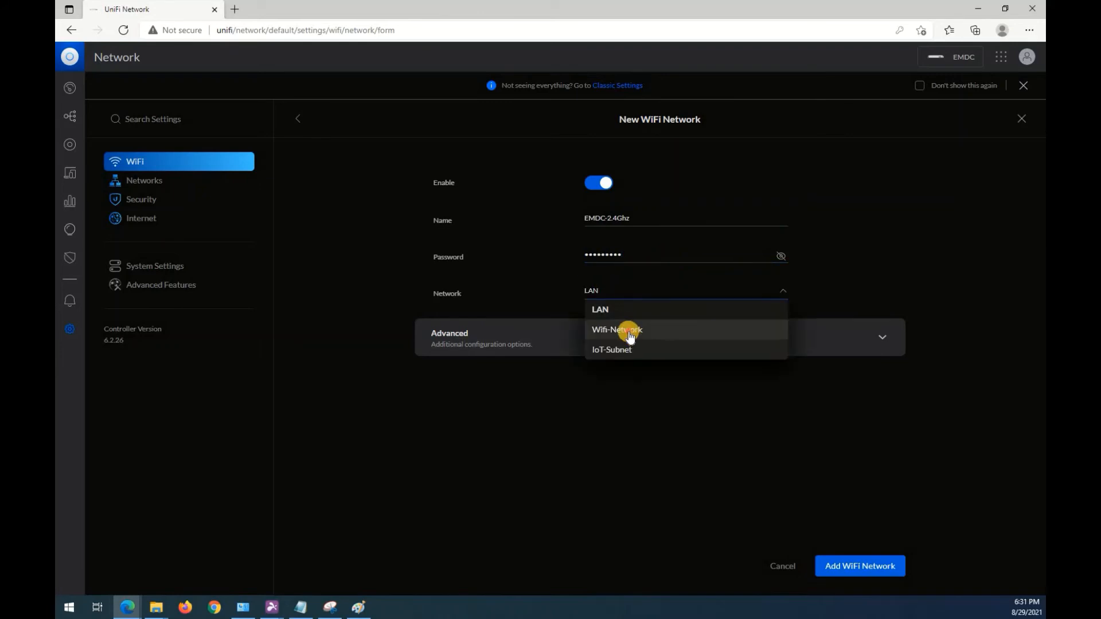
click(628, 333)
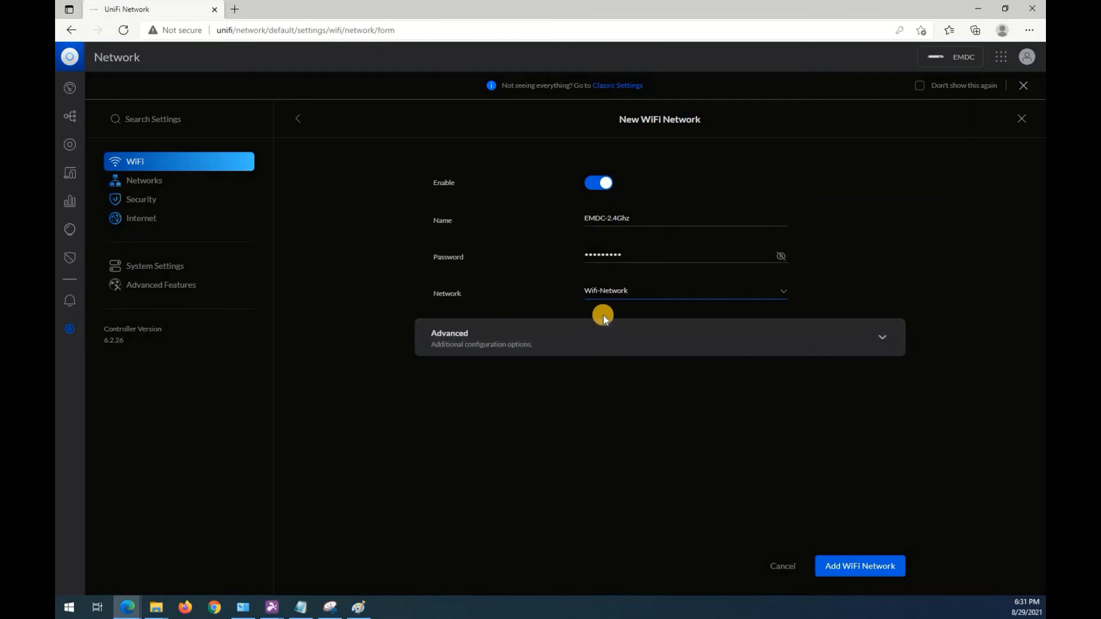
Restrict the EMDC-2.4Ghz WiFi to the 2.4GHz band in its advanced options.
click(787, 334)
scroll(570, 351, down, 1)
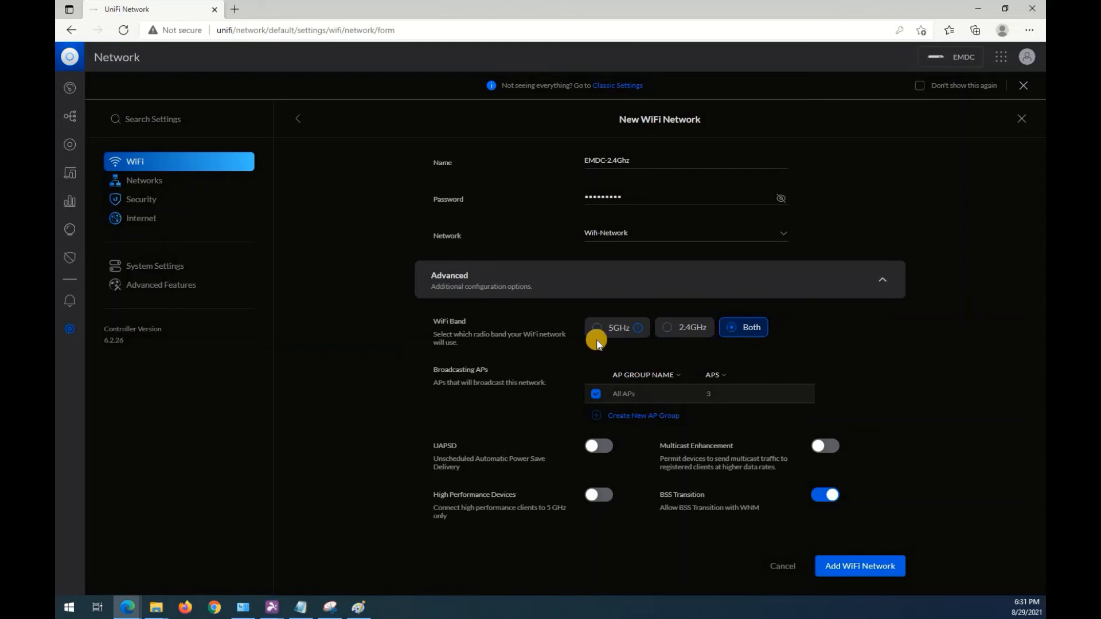
click(670, 328)
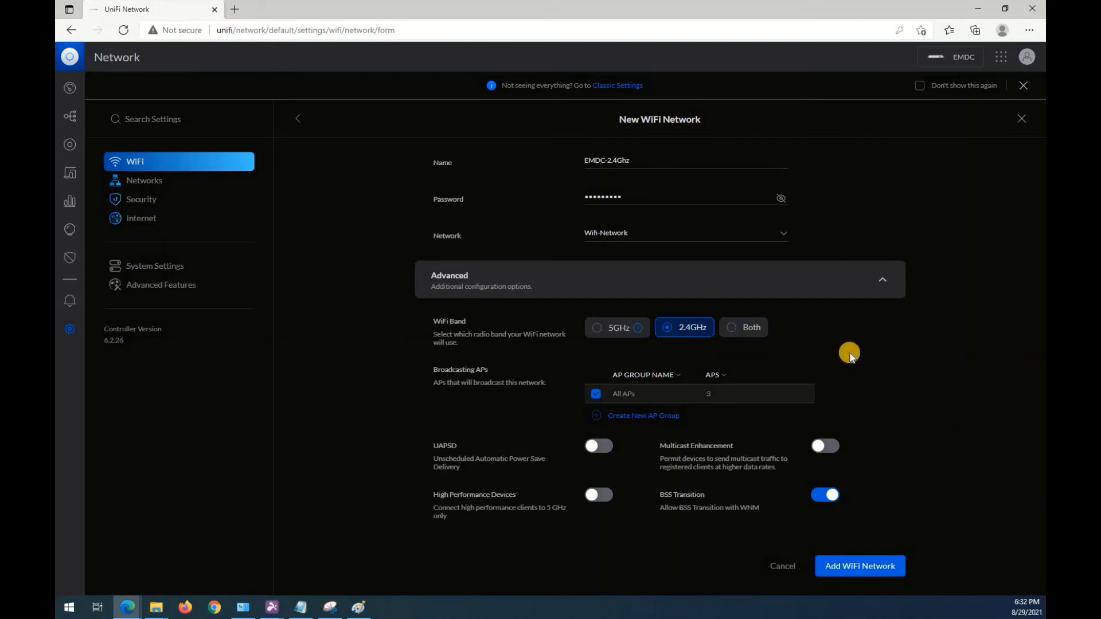
Review the remaining advanced options, keep the Default bandwidth profile, and add the EMDC-2.4Ghz WiFi network.
scroll(842, 352, down, 5)
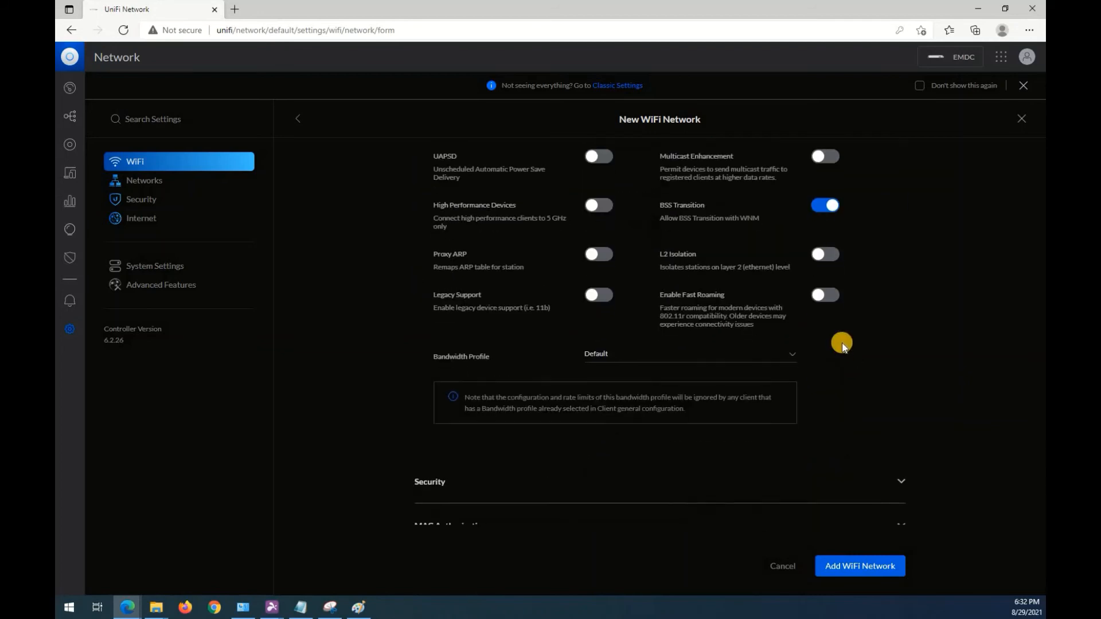
scroll(711, 302, up, 3)
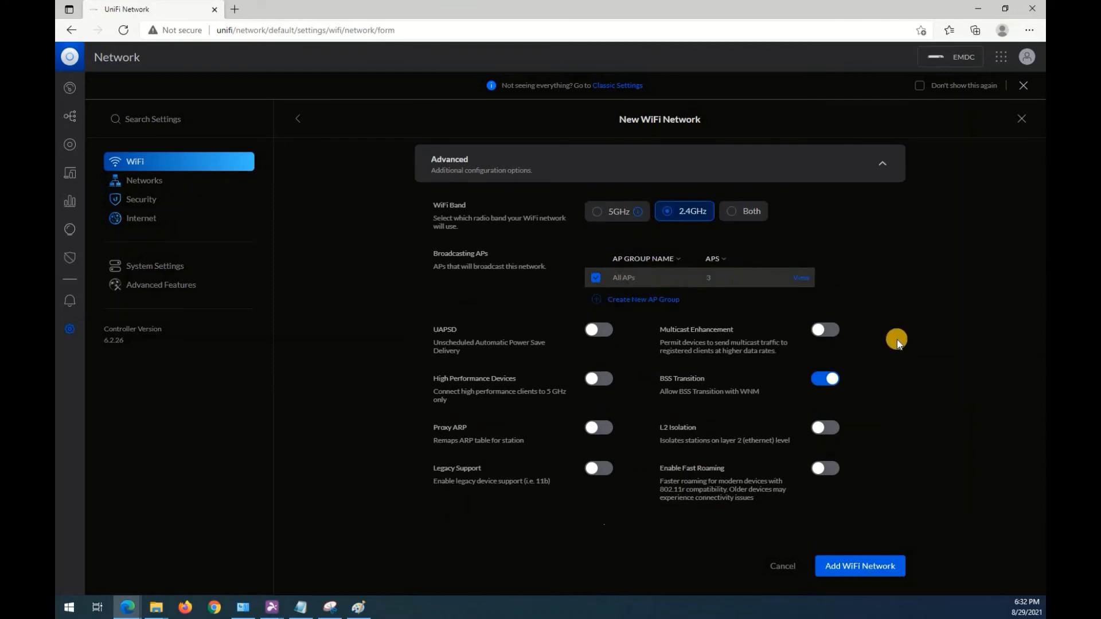
scroll(491, 351, down, 6)
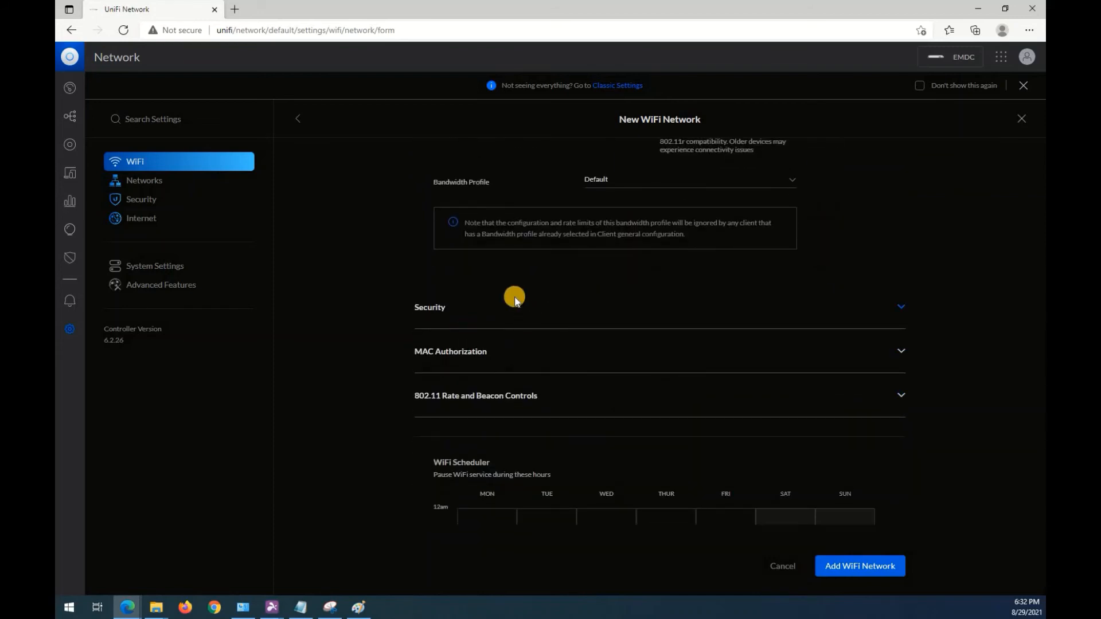
scroll(478, 241, up, 1)
click(625, 238)
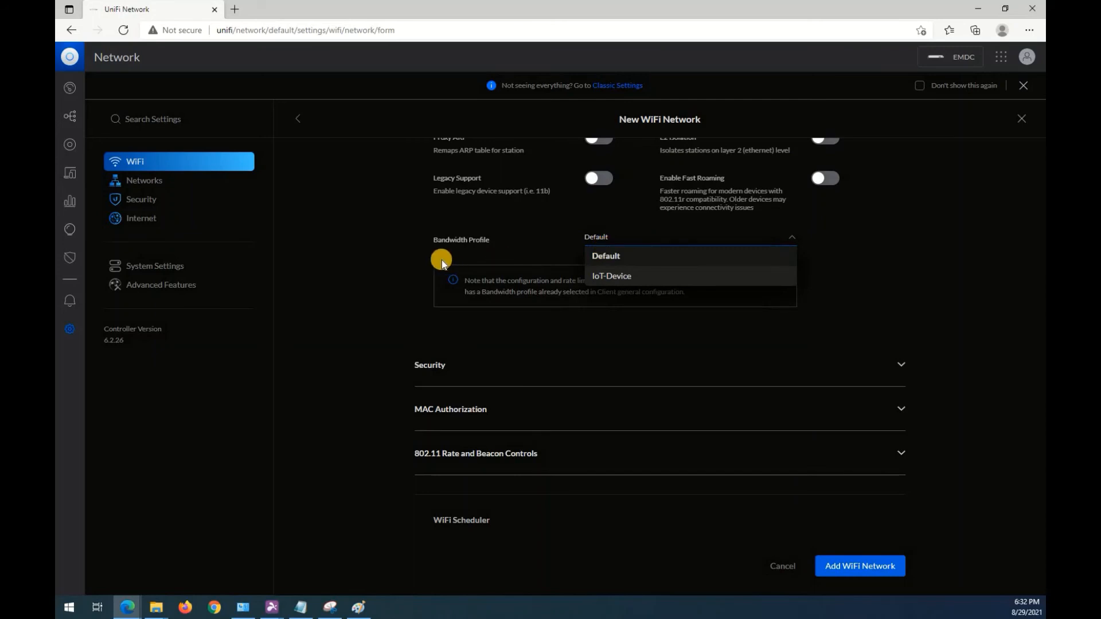
click(364, 245)
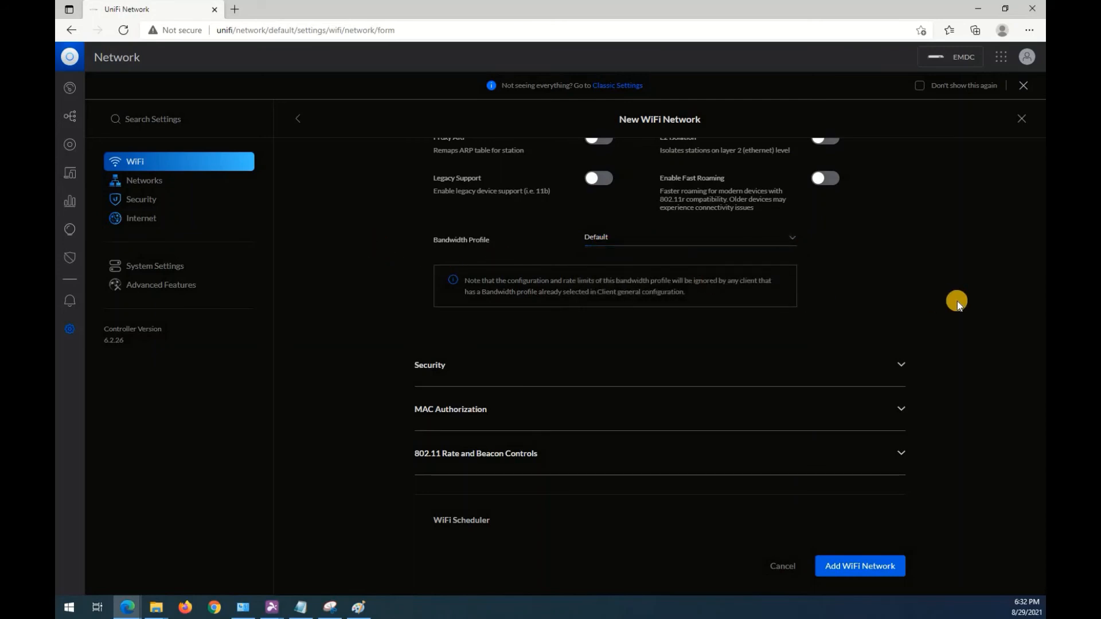
scroll(943, 379, down, 3)
click(869, 578)
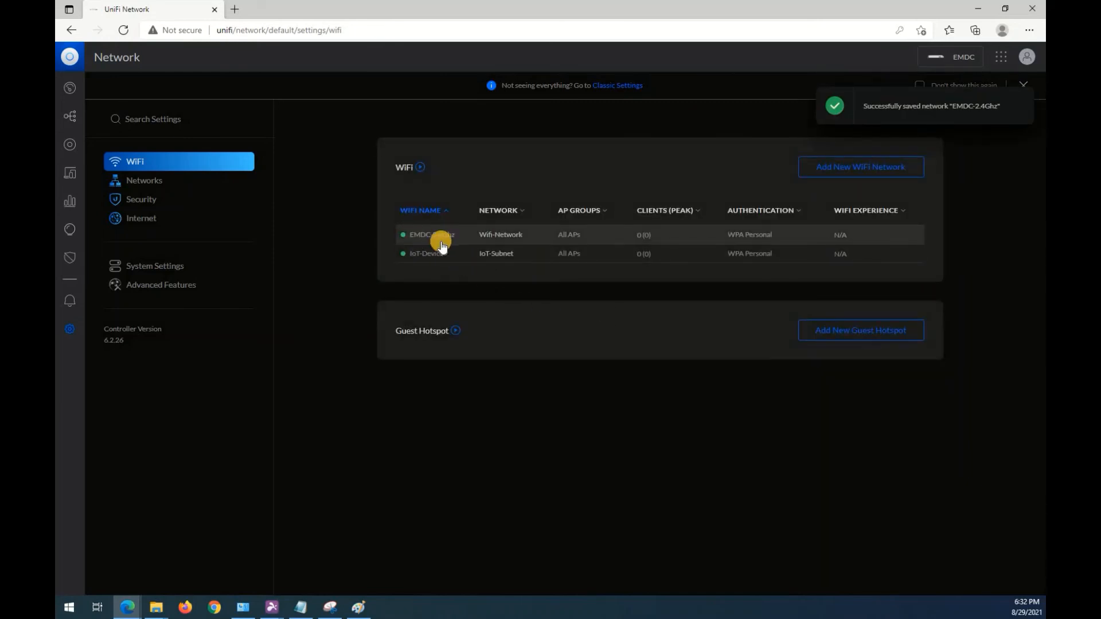
Start another WiFi network and name it EMDC-5Ghz.
click(837, 157)
click(615, 216)
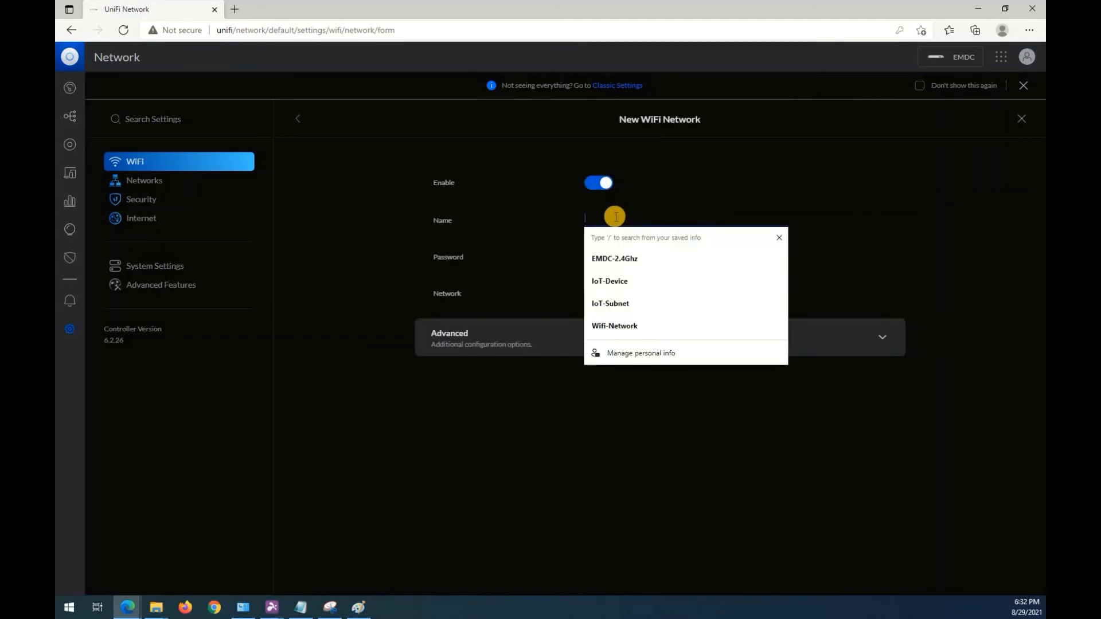
text(EMDC-)
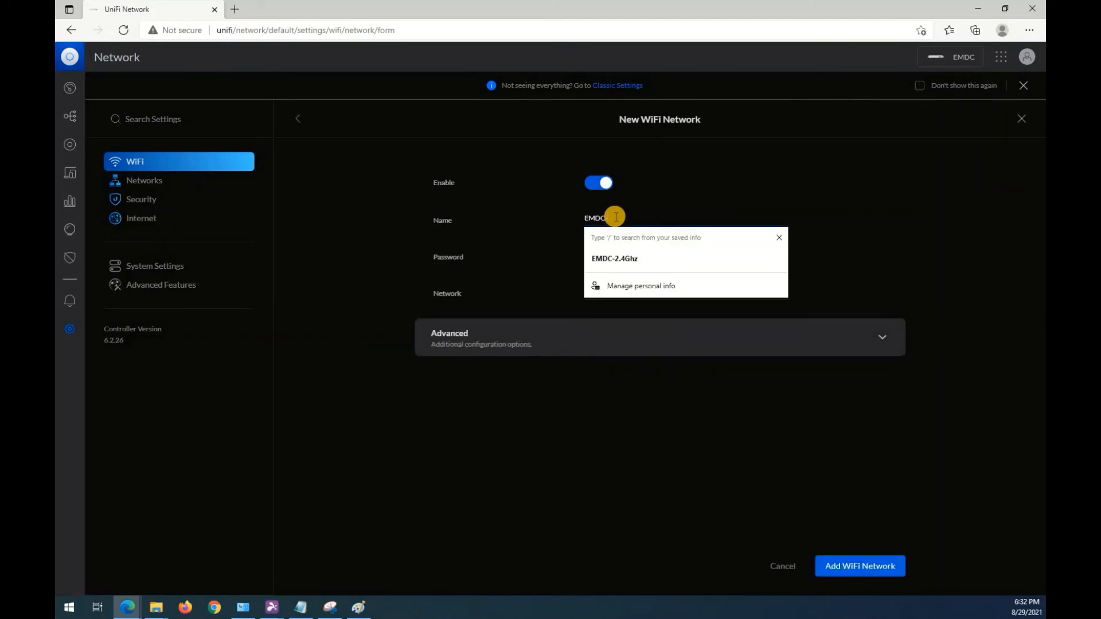
text(5Ghz)
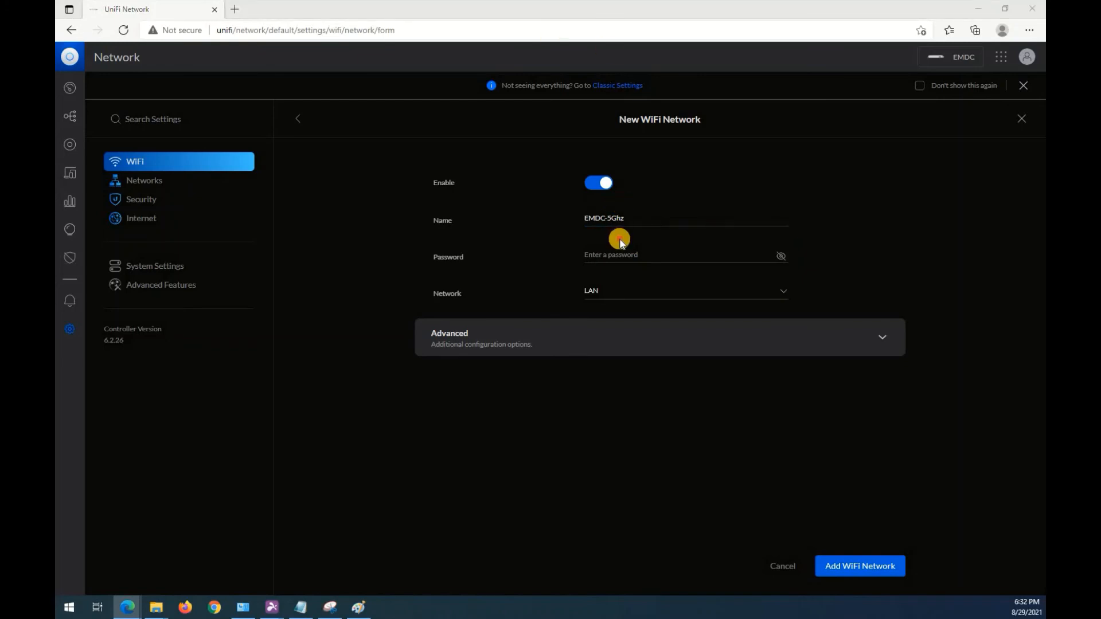
Enter the WiFi password for EMDC-5Ghz and assign it to the Wifi-Network network.
click(614, 255)
text(•••••••••)
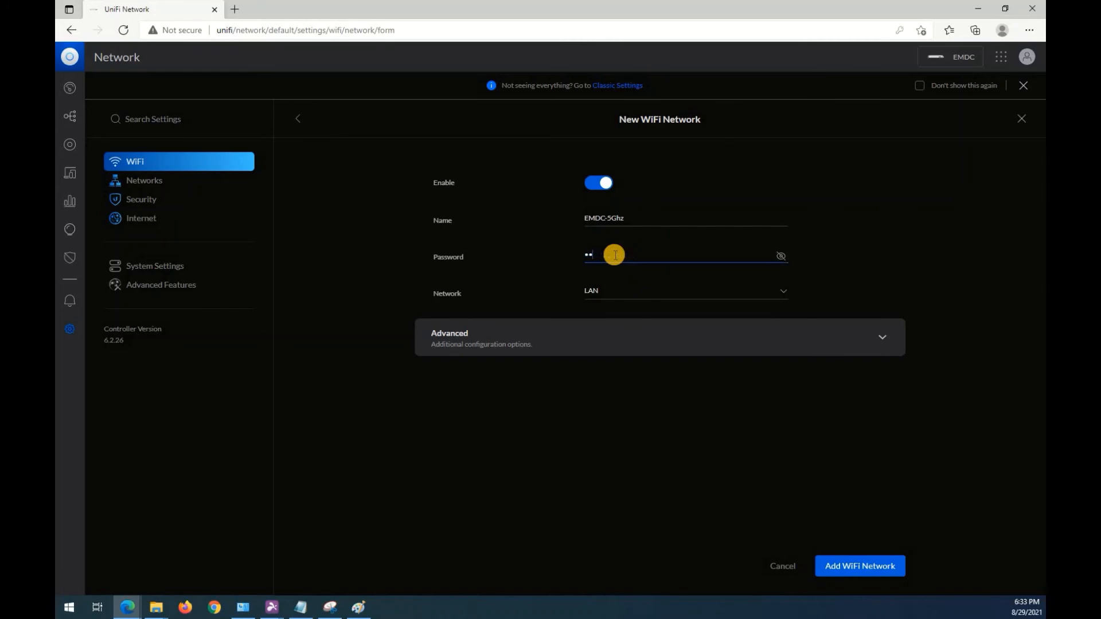
click(619, 290)
click(609, 337)
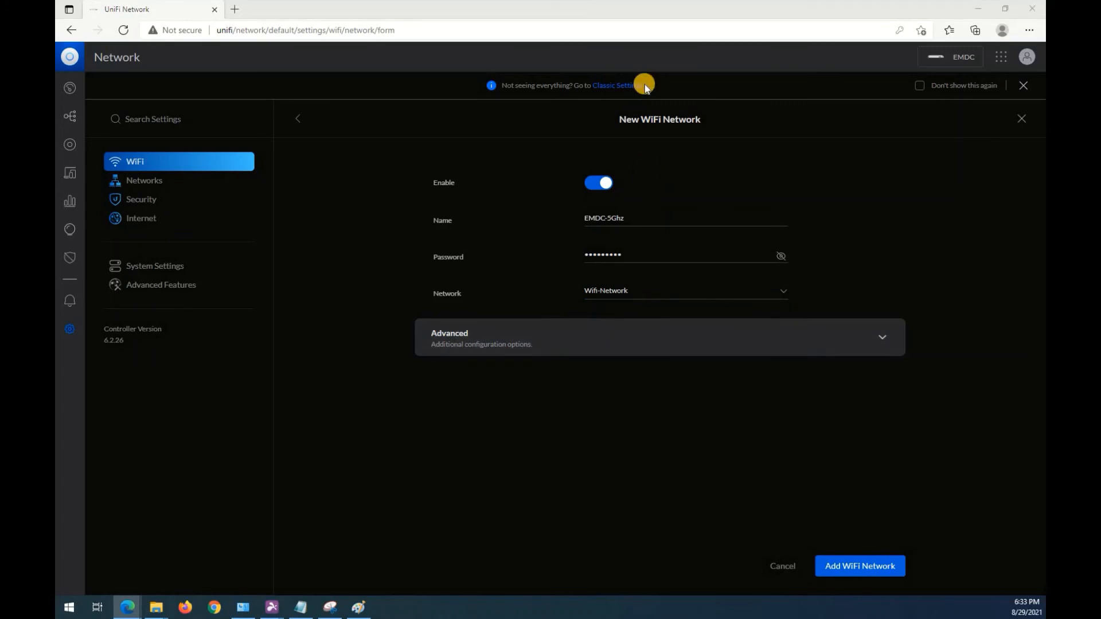
Restrict the EMDC-5Ghz WiFi to the 5GHz band and add the network with the Default bandwidth profile.
click(560, 333)
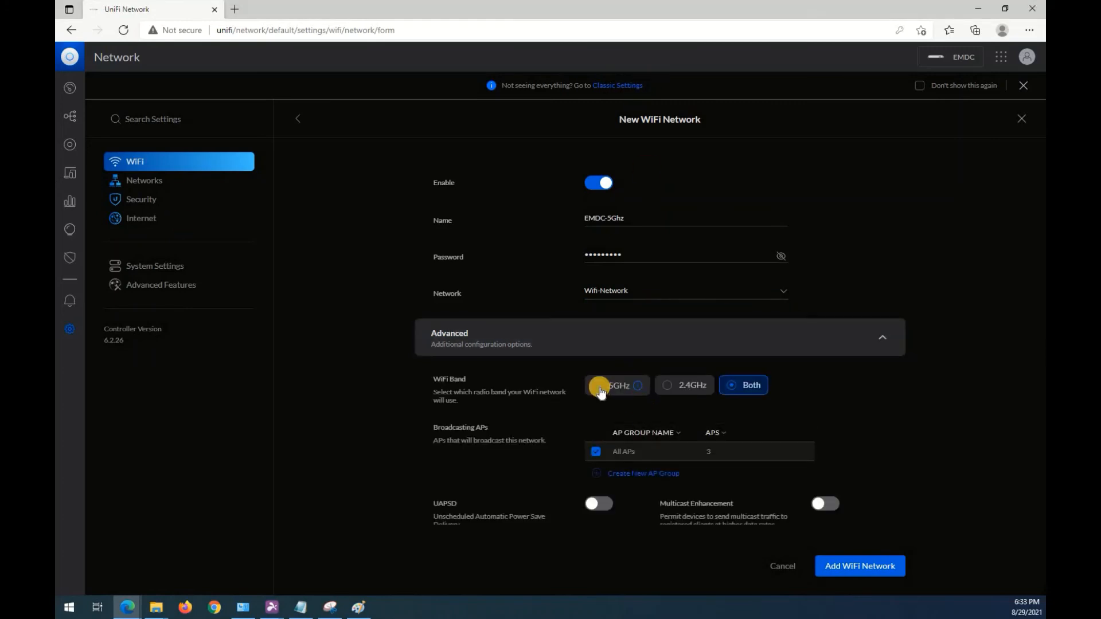
click(600, 391)
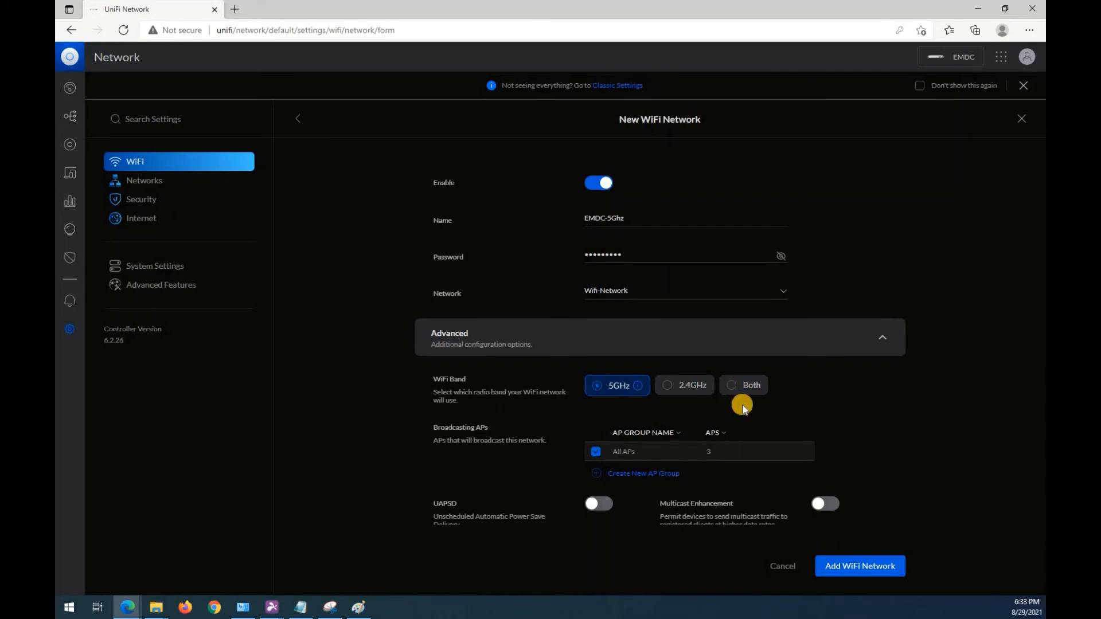
scroll(800, 397, down, 1)
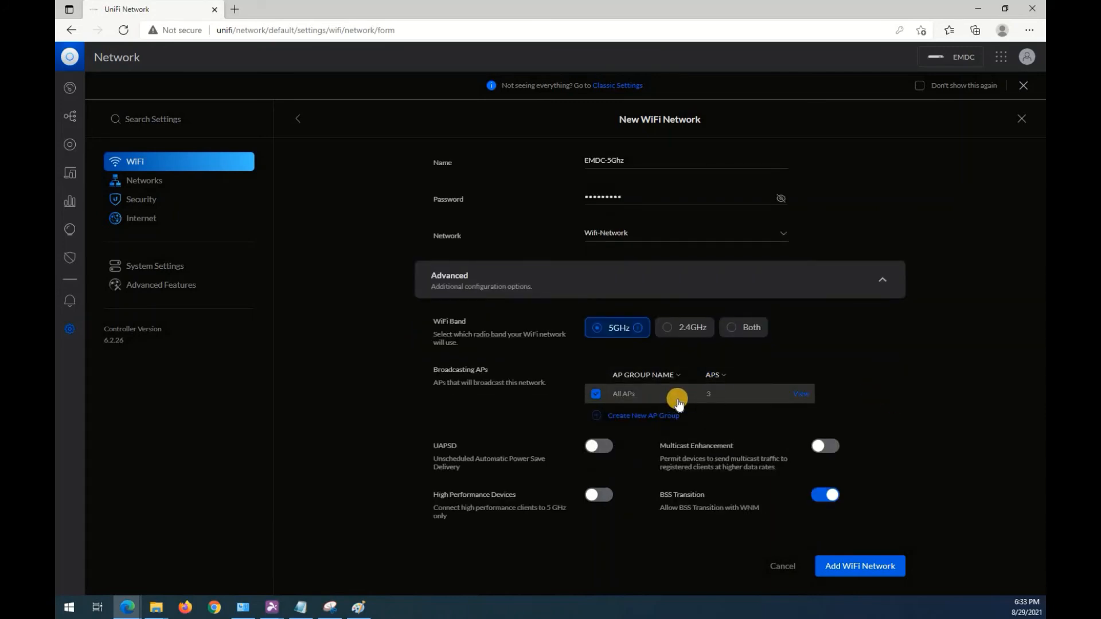
scroll(904, 391, down, 4)
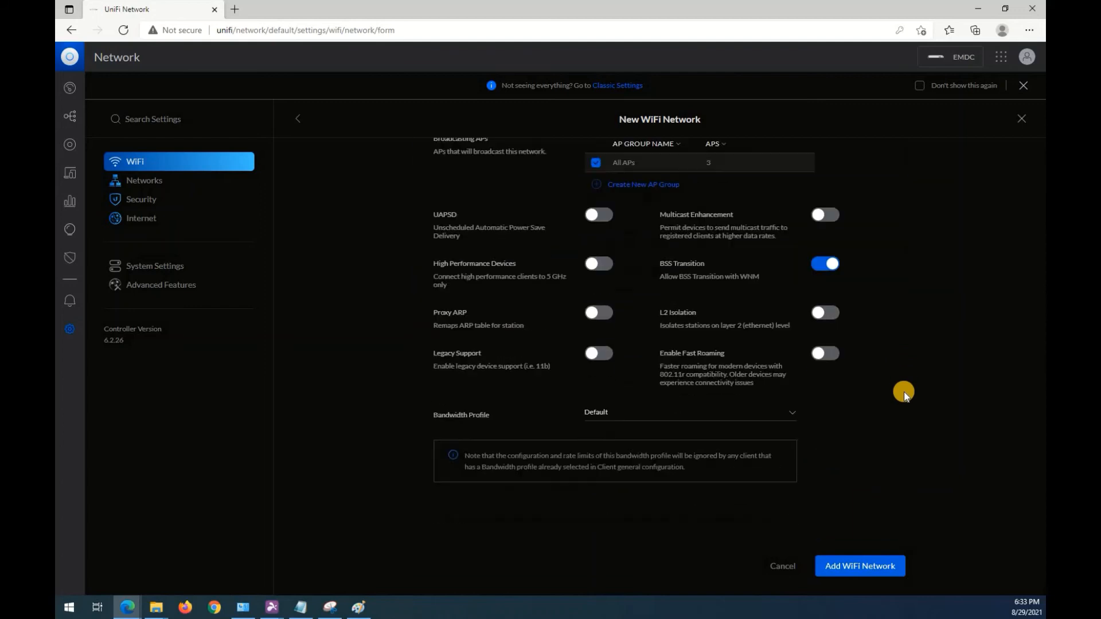
scroll(903, 391, down, 2)
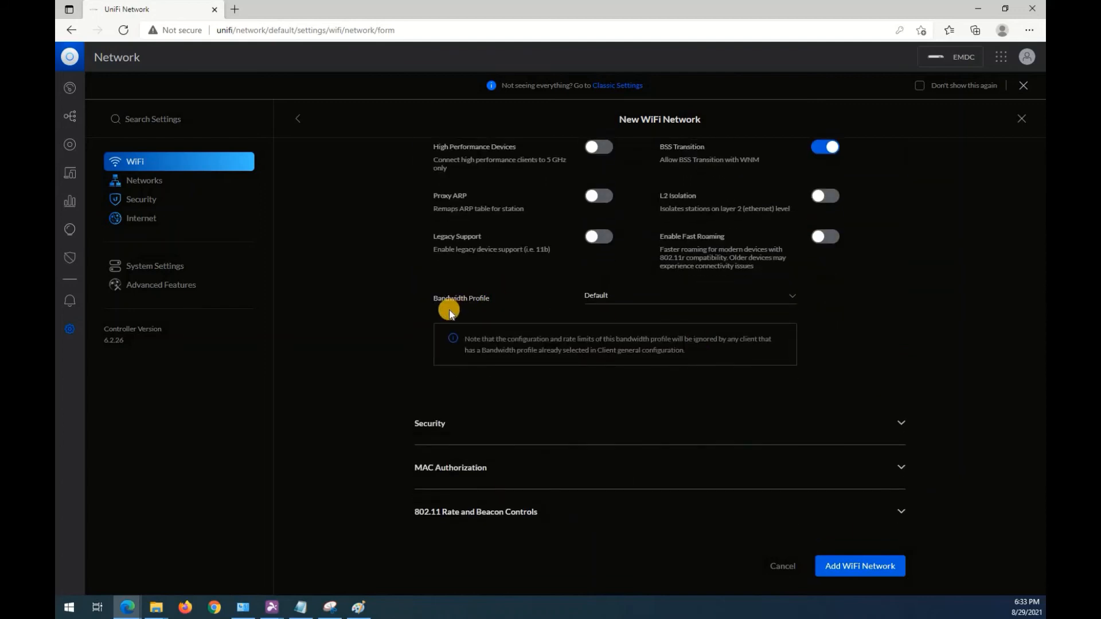
click(854, 578)
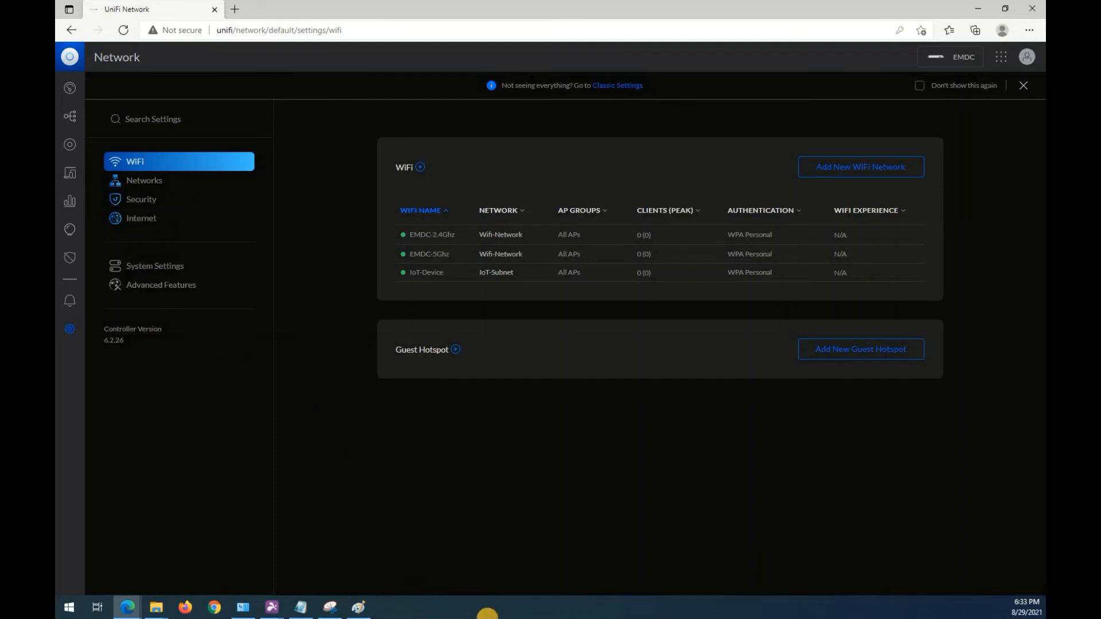
Check the access points' provisioning status and the client list, then examine the BlackHat-12-pro client's connection details.
click(69, 150)
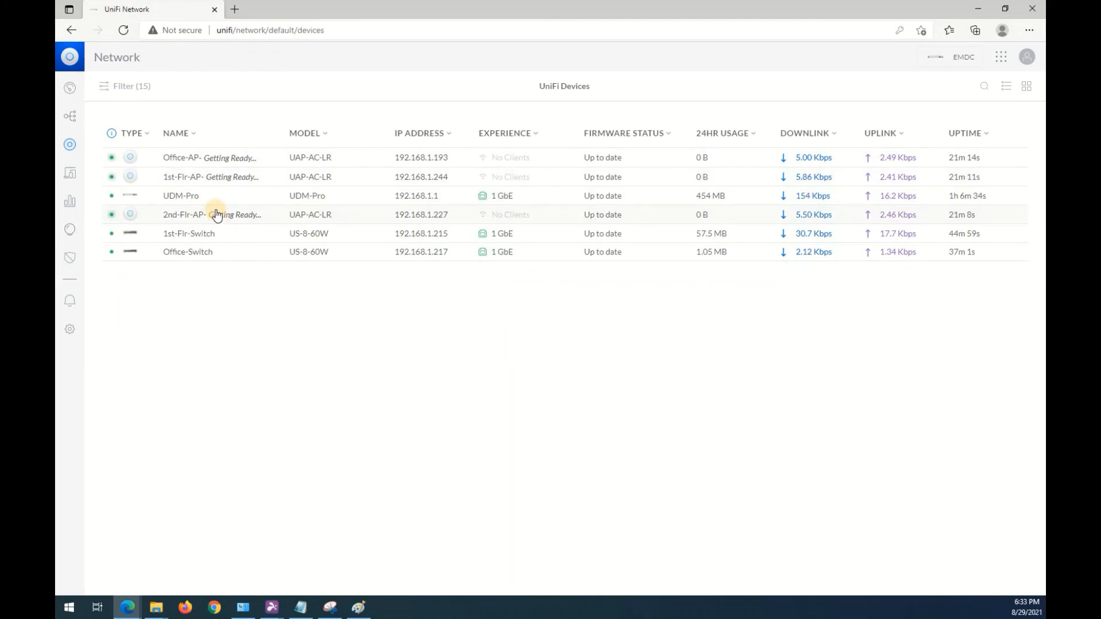
click(70, 180)
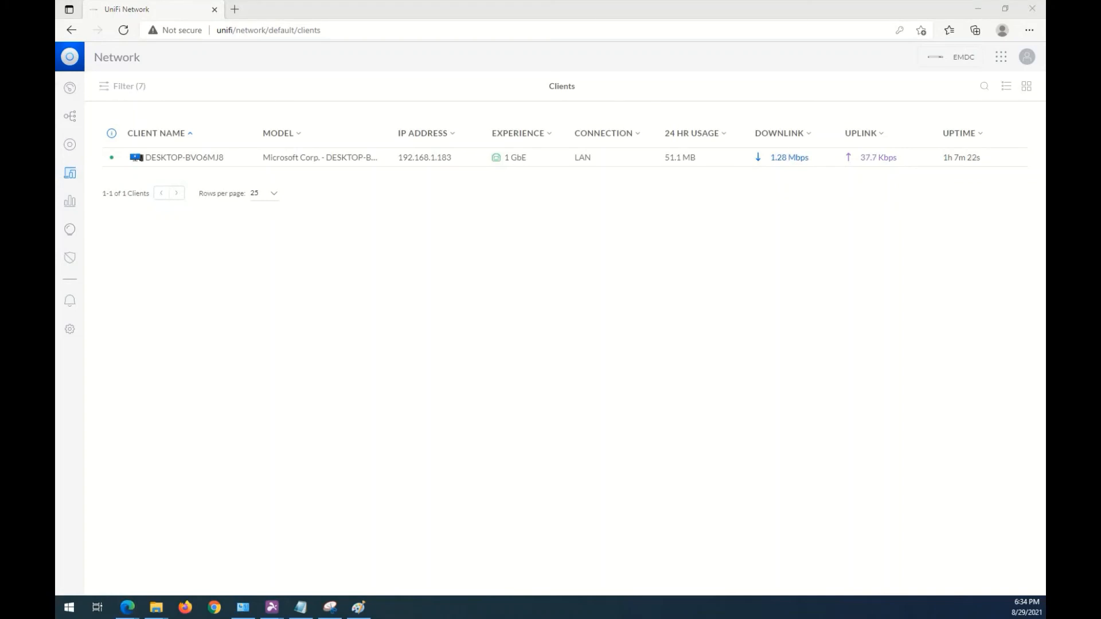
click(319, 253)
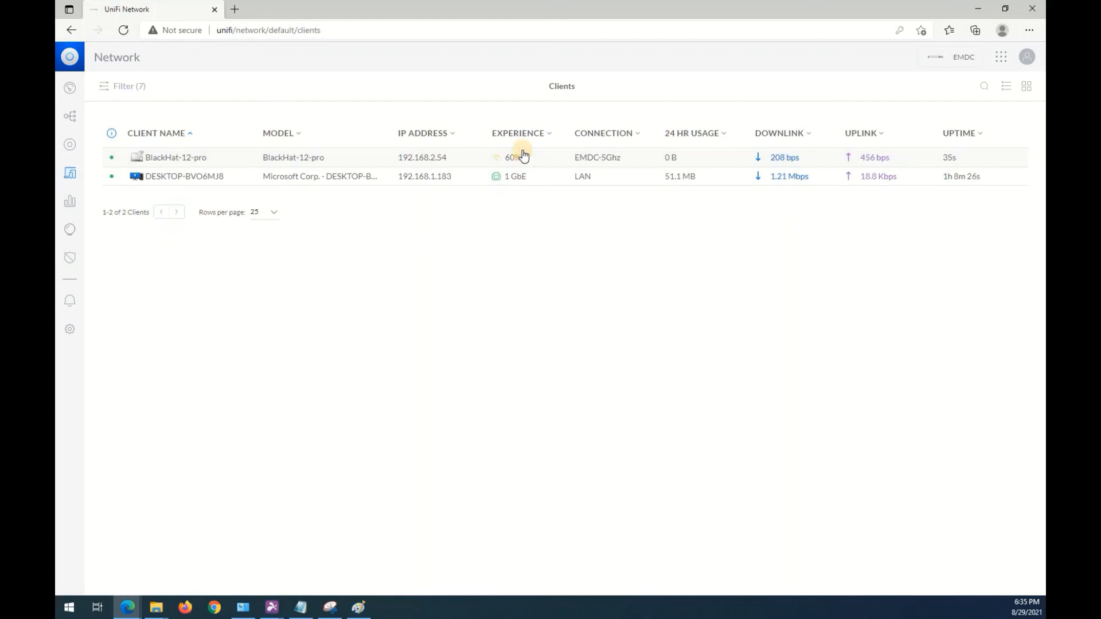
click(188, 156)
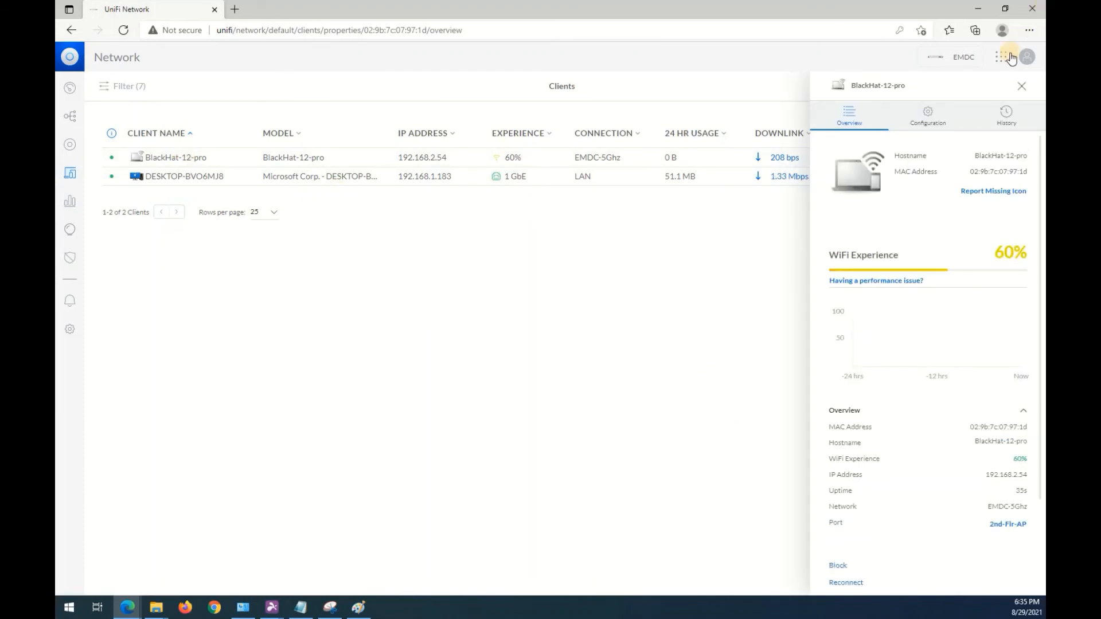
click(1022, 86)
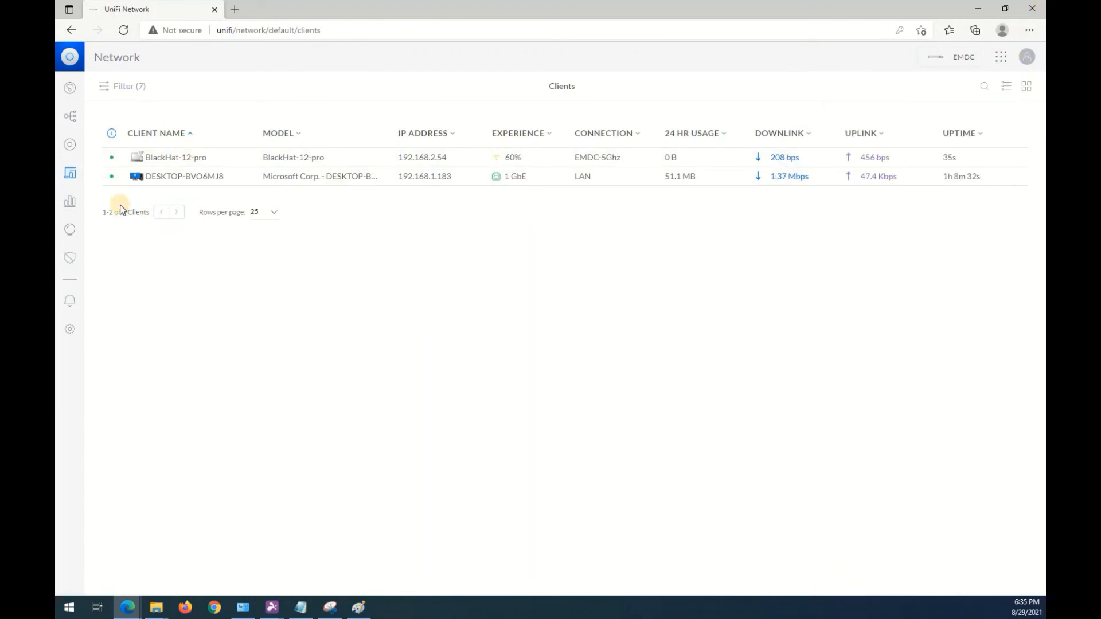
Examine the 2nd-Flr-AP access point's WiFi experience and overview details in the device list.
click(70, 150)
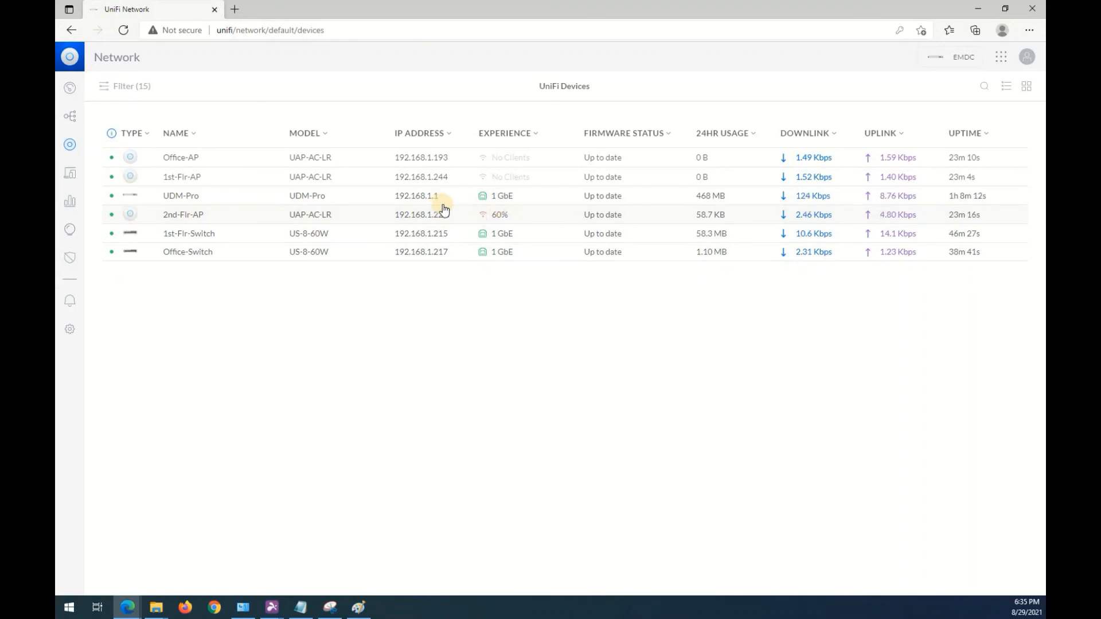
click(487, 219)
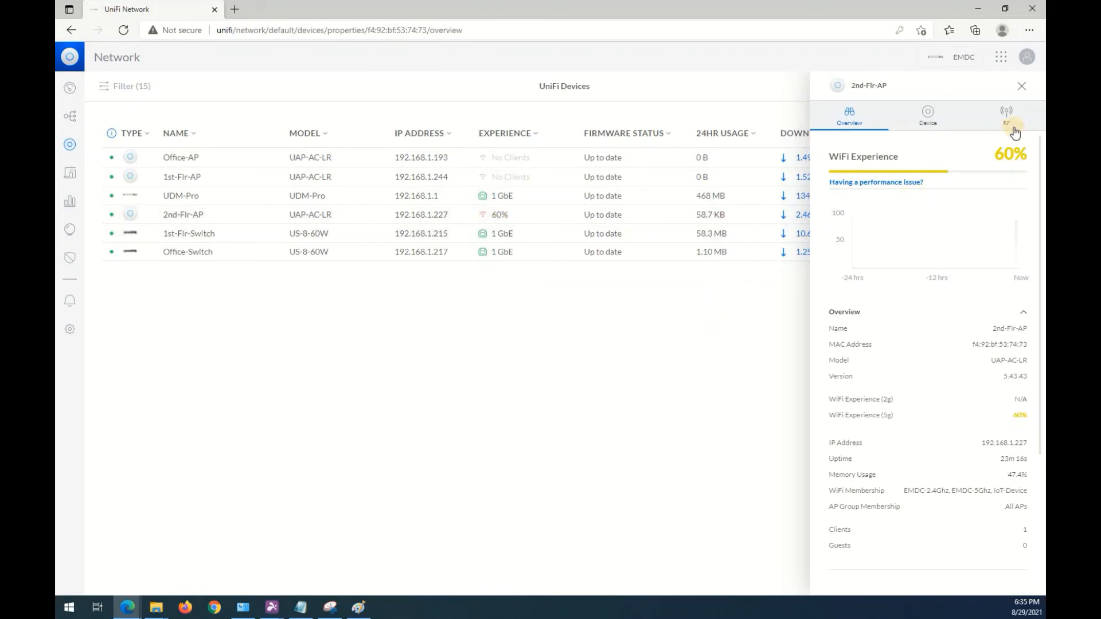
click(1021, 86)
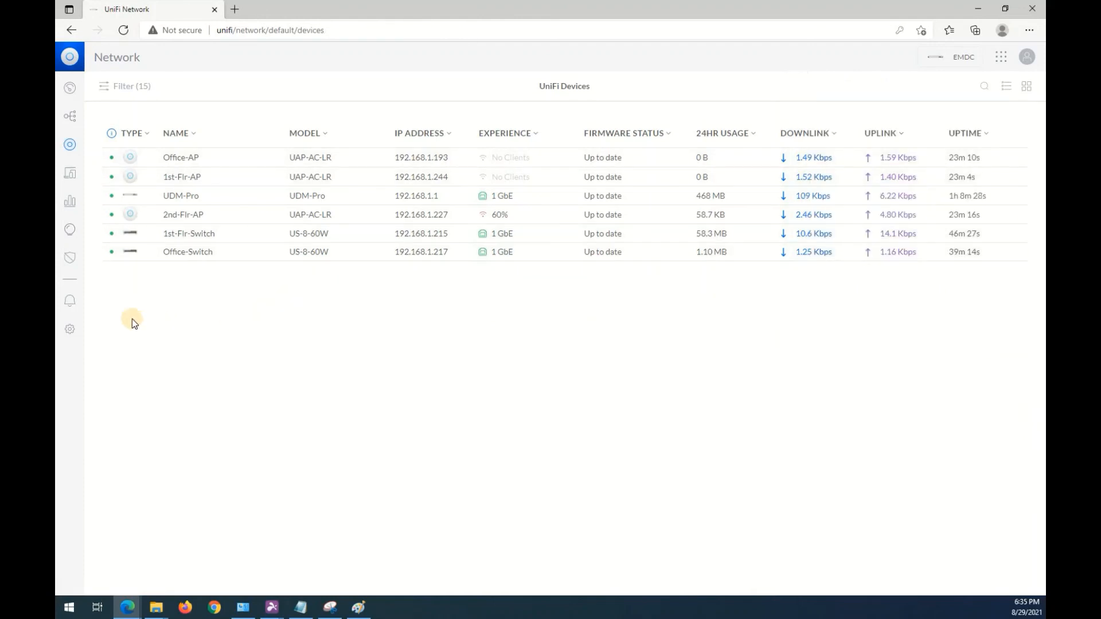
Review the dashboard's WAN and gateway addresses and inspect how the devices are connected in the network topology.
click(70, 88)
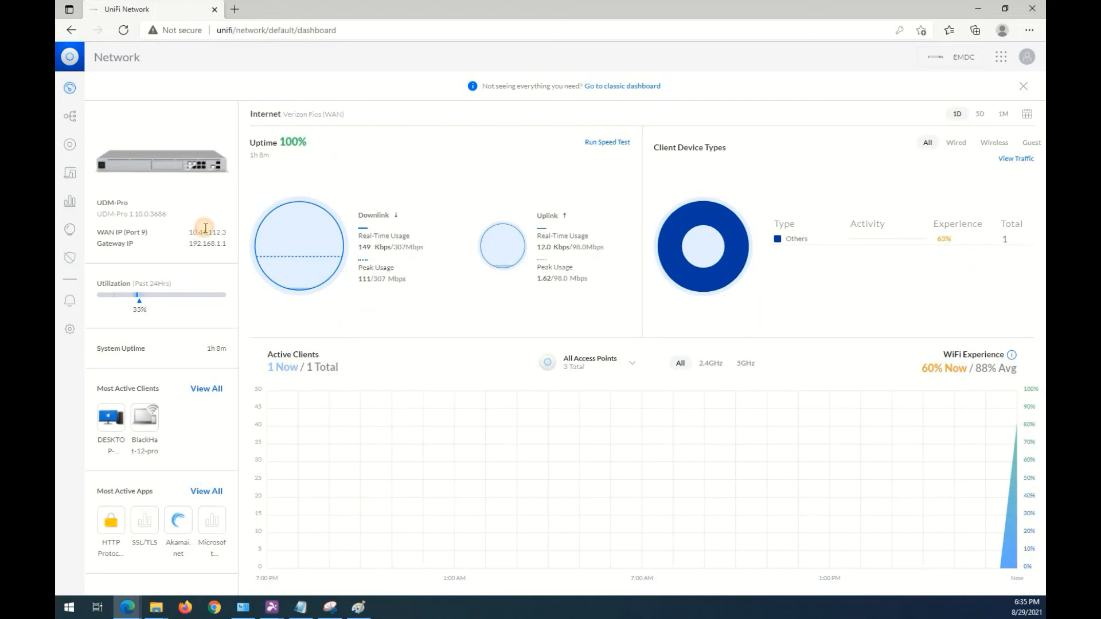
drag(227, 231, 225, 242)
click(322, 328)
click(72, 119)
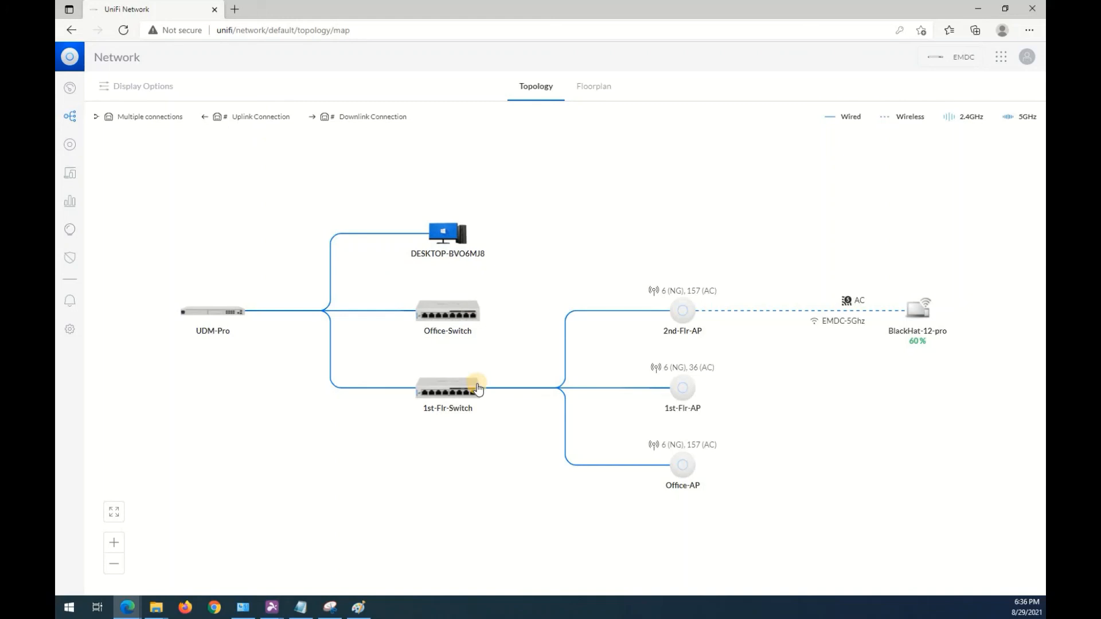
Check the UniFi device list against the network topology map to examine where the desktop computer is connected.
click(435, 256)
click(70, 147)
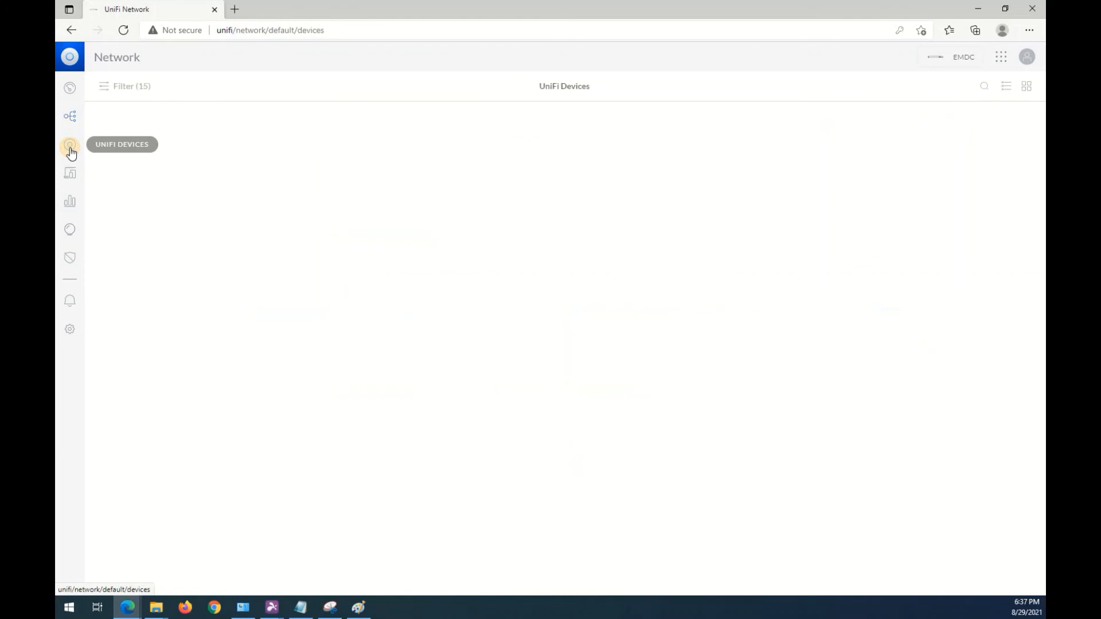
click(72, 121)
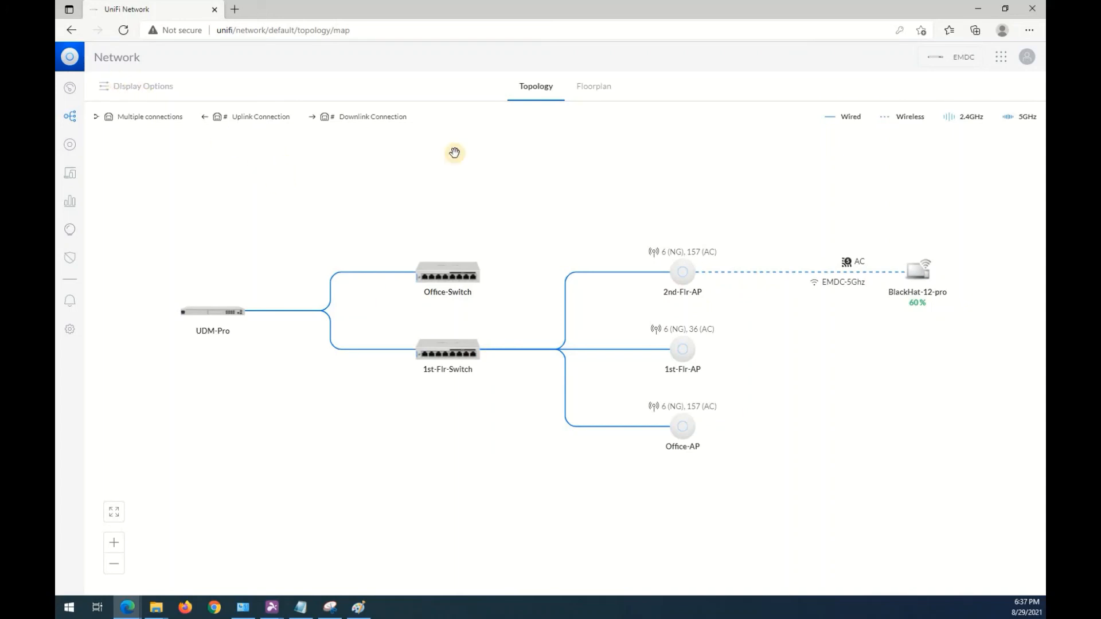
click(68, 144)
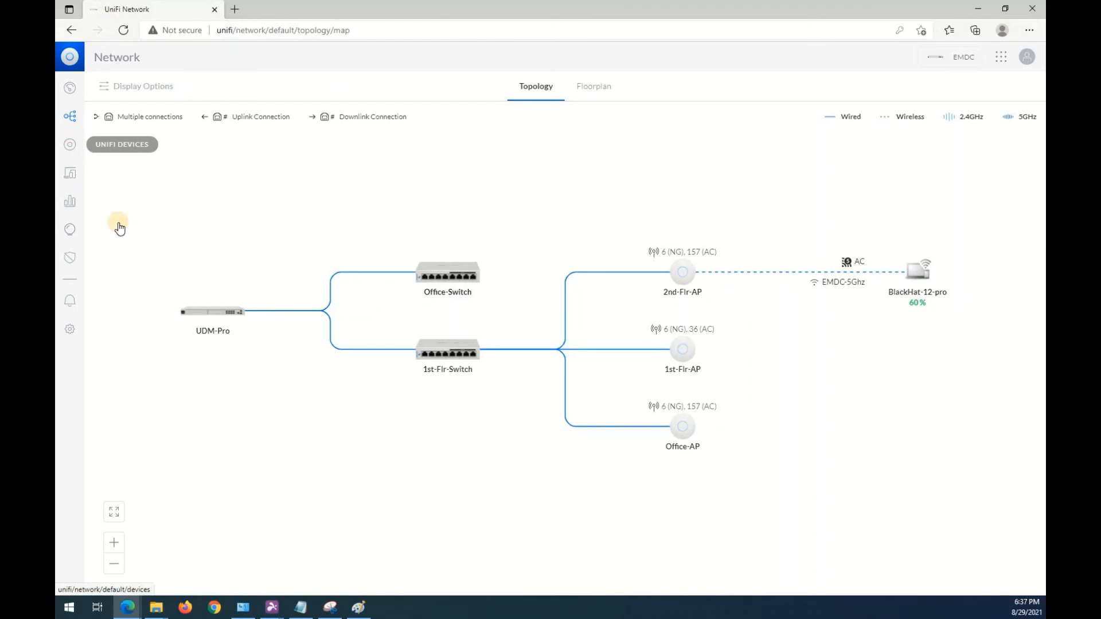
click(69, 118)
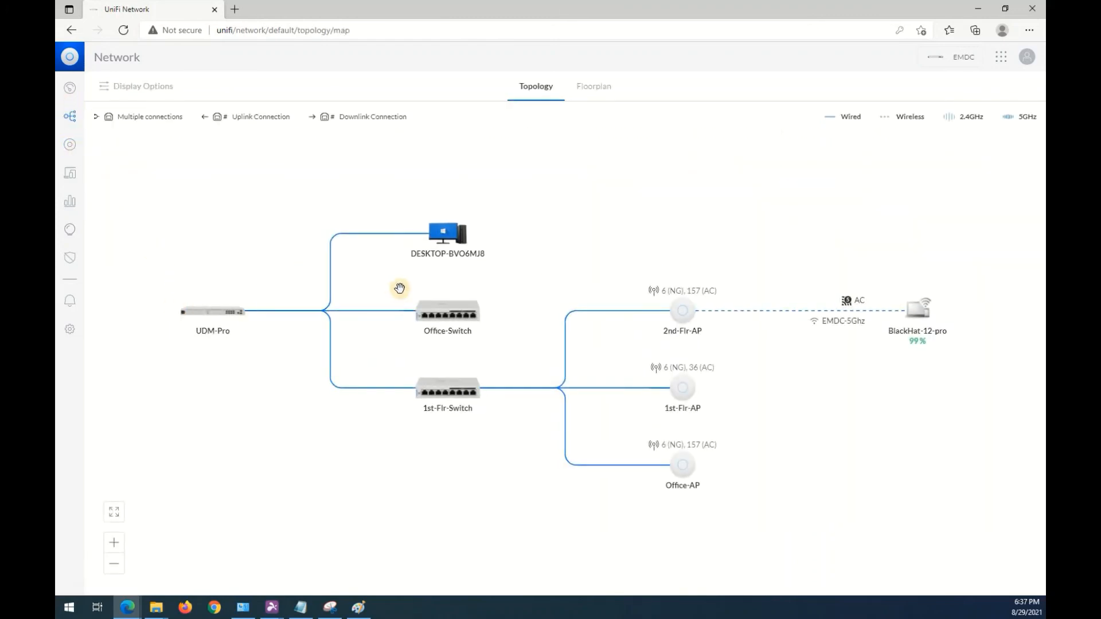
drag(453, 239, 461, 219)
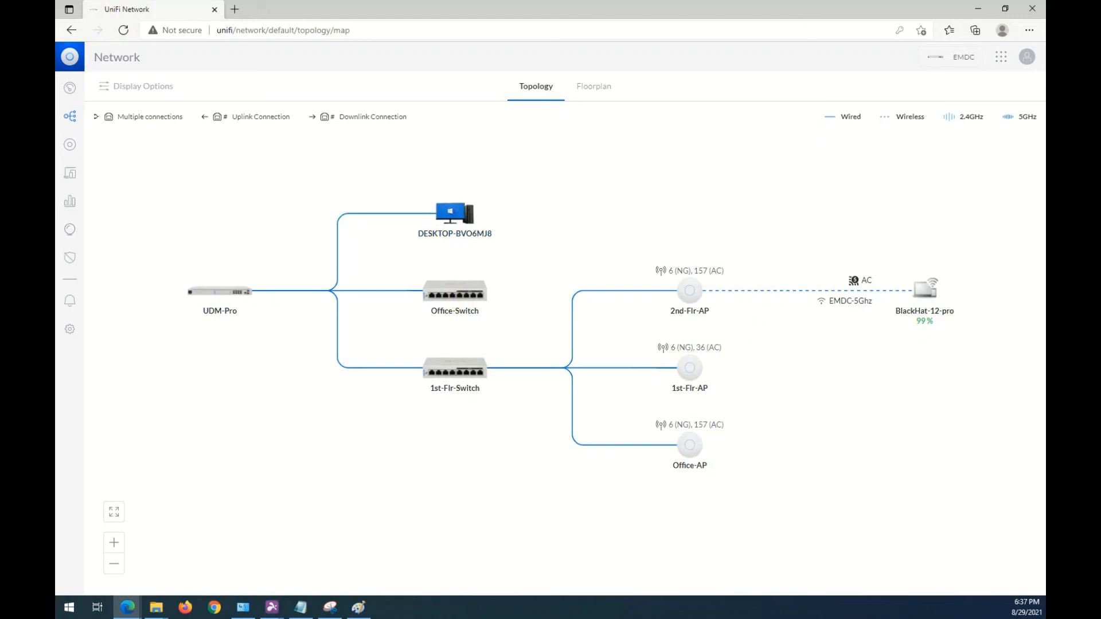
Reload the topology map, turn off the reminder about unsupported devices on the network, and return to the dashboard.
click(122, 33)
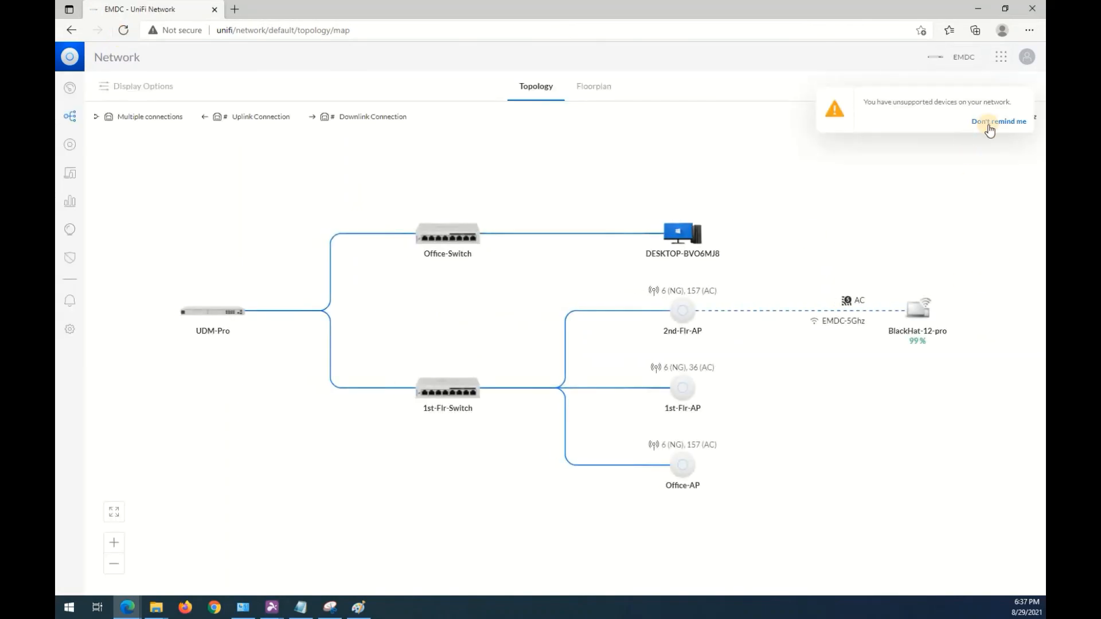
click(993, 121)
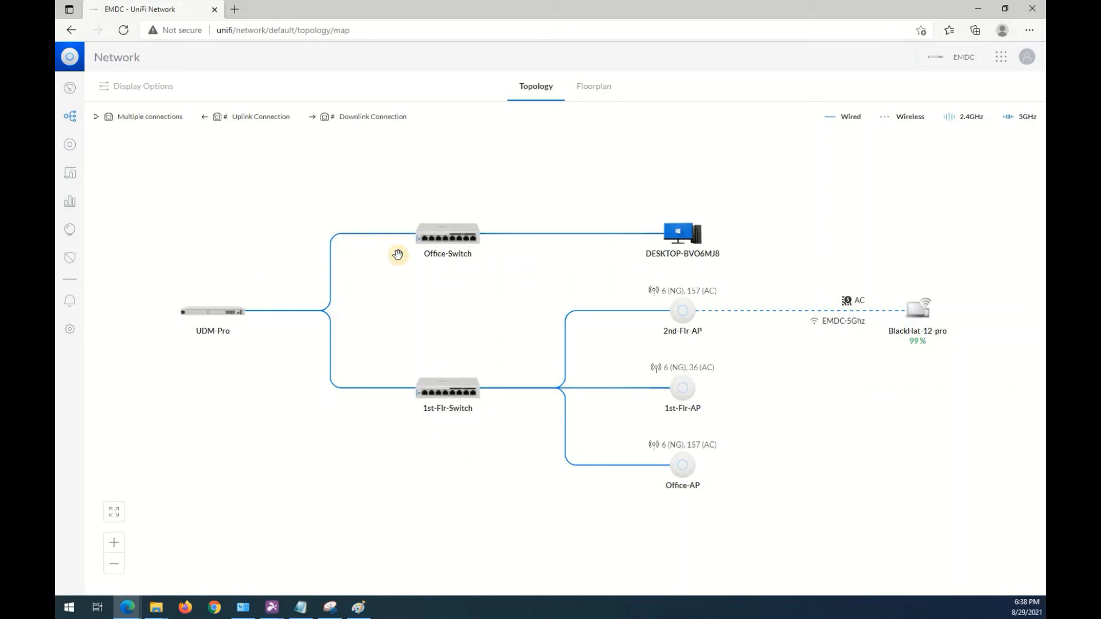
click(66, 95)
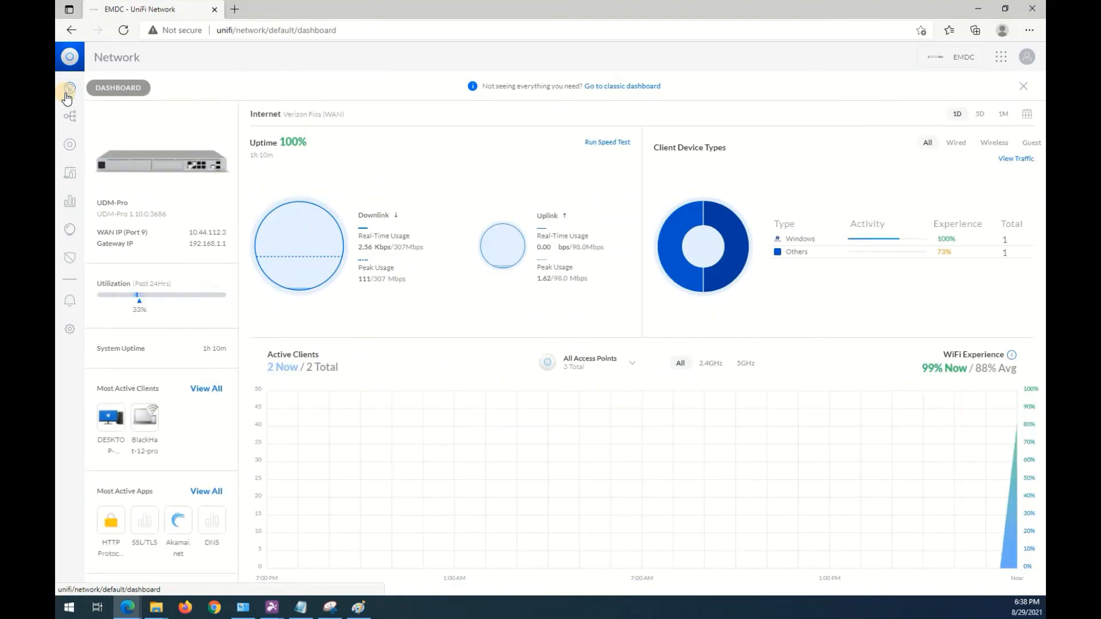